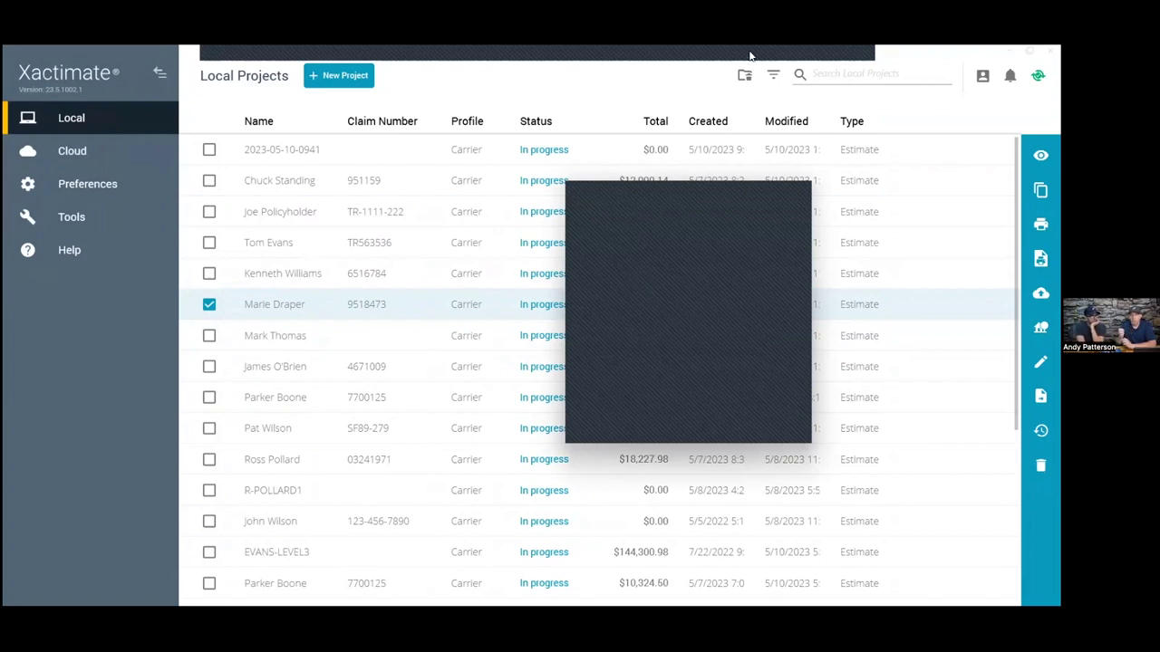
Step: Review the variables of the garage in the Main Level sketch, including its wall opening totals, and close the list
click(564, 57)
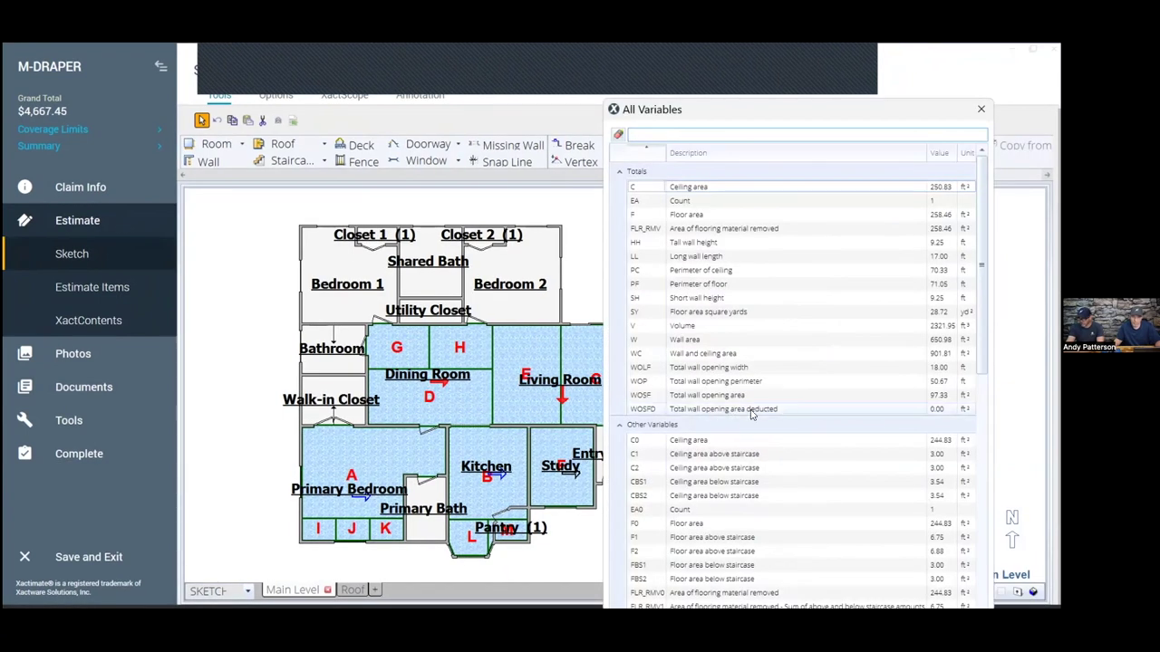
click(942, 412)
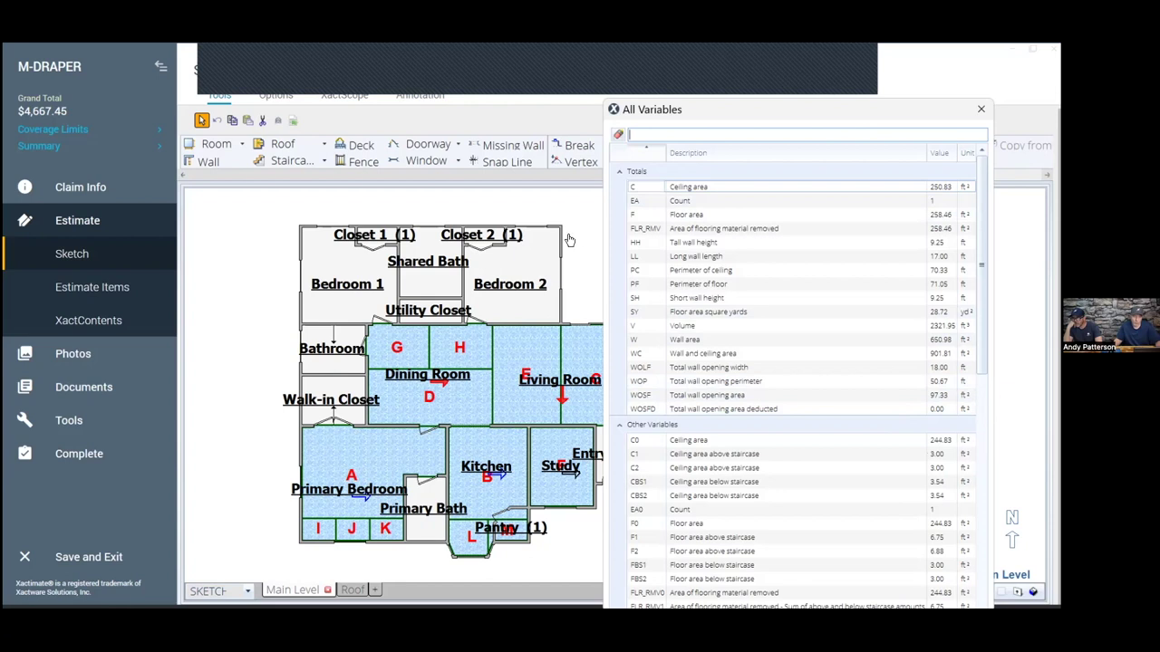
key(Escape)
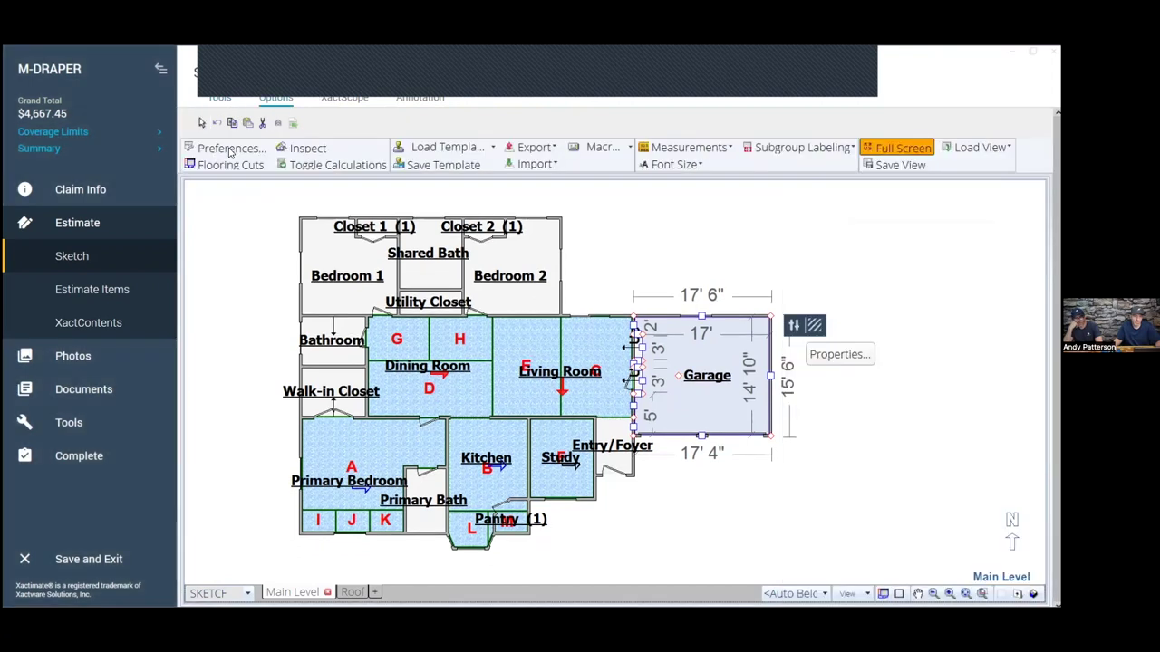
Step: Review the door and window defaults in the sketch preferences, including the wall deduction options, and leave without changes
click(230, 150)
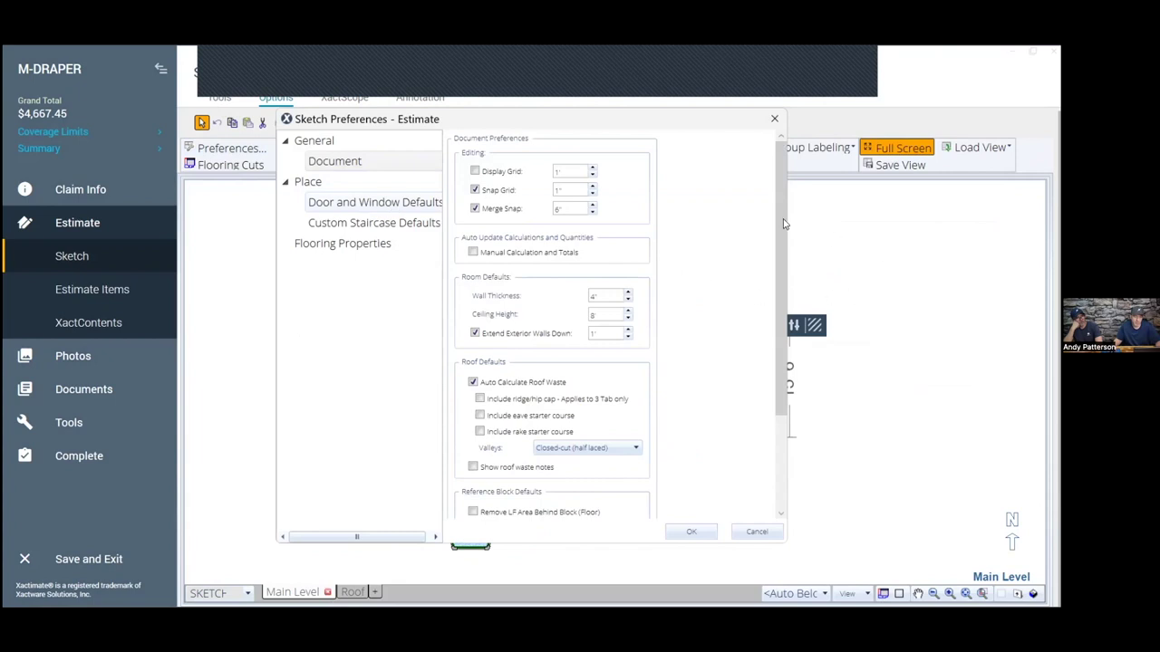
click(354, 205)
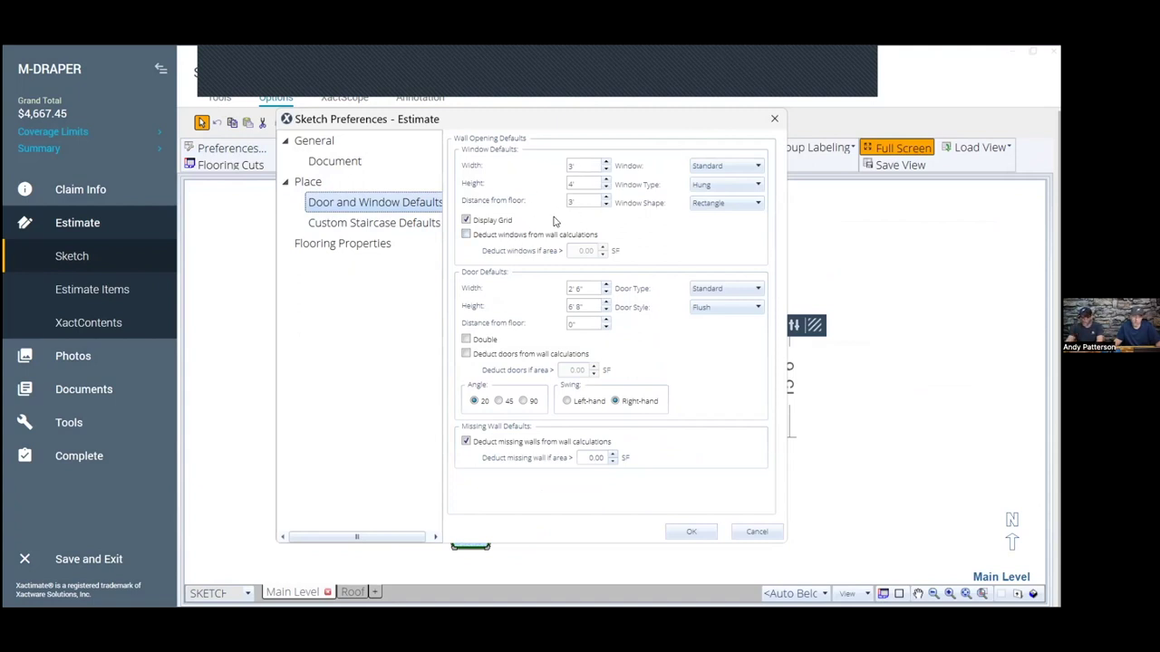
click(470, 240)
key(ctrl)
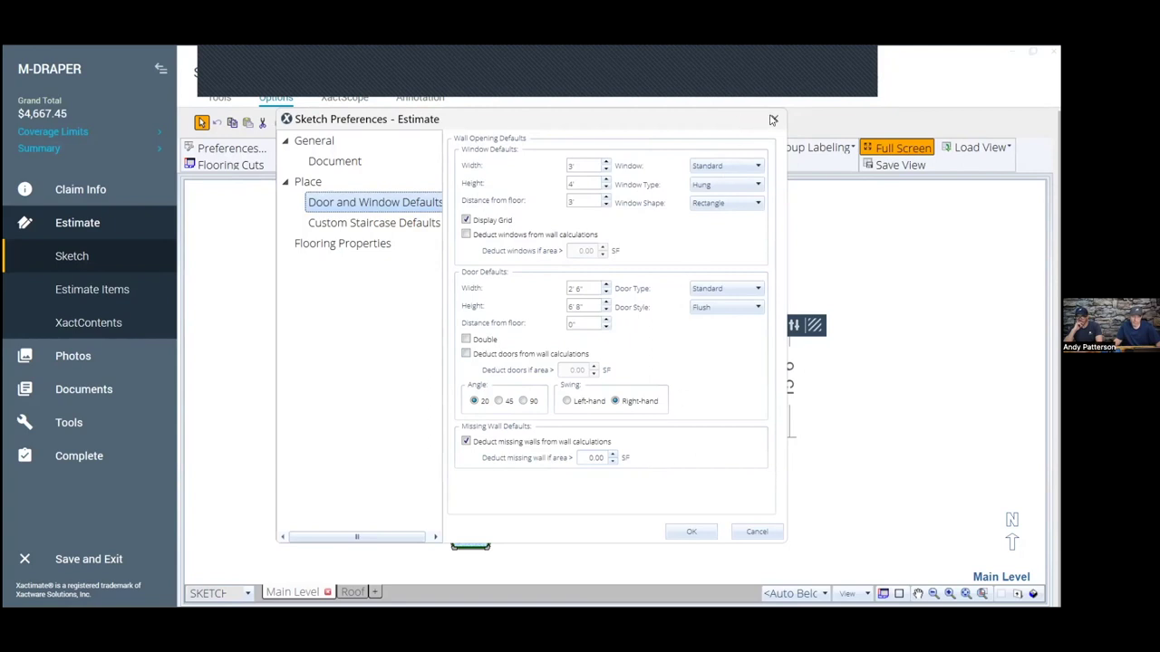
click(756, 531)
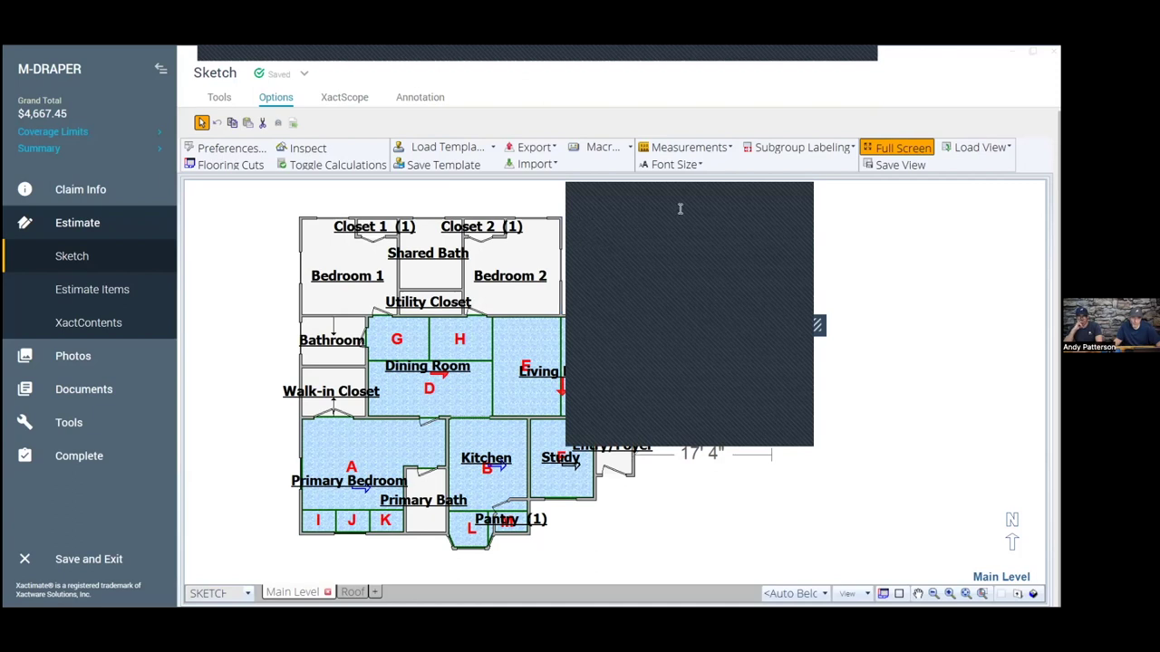
Step: Display the Roof level of the sketch with its roof faces and face table
click(798, 198)
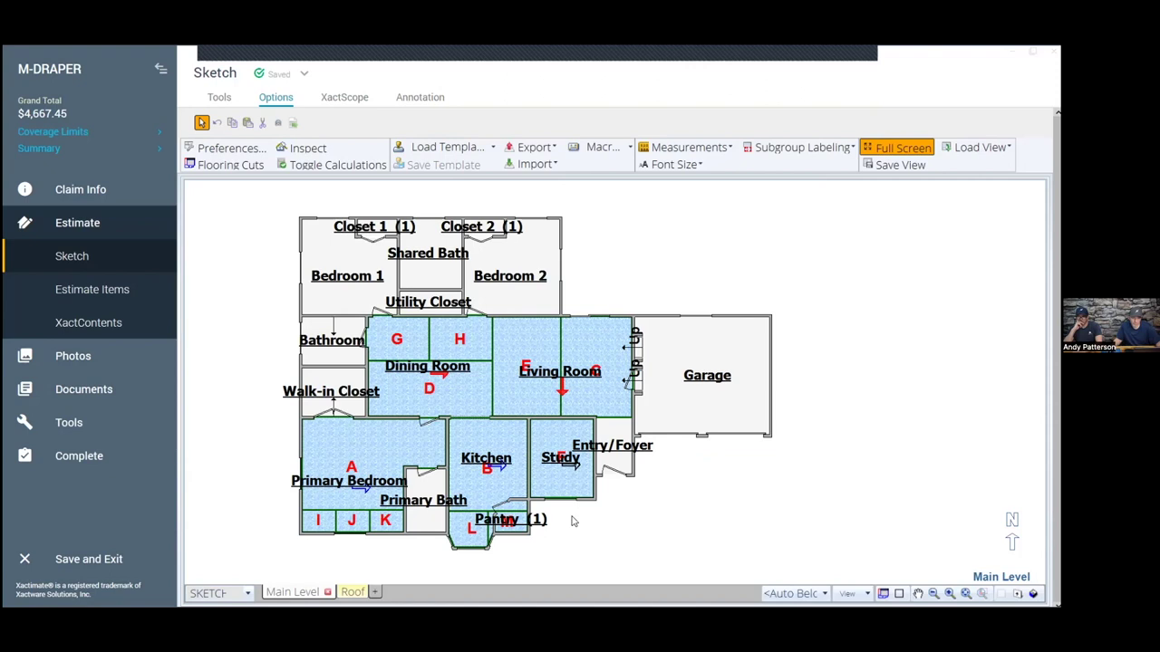
scroll(607, 481, down, 4)
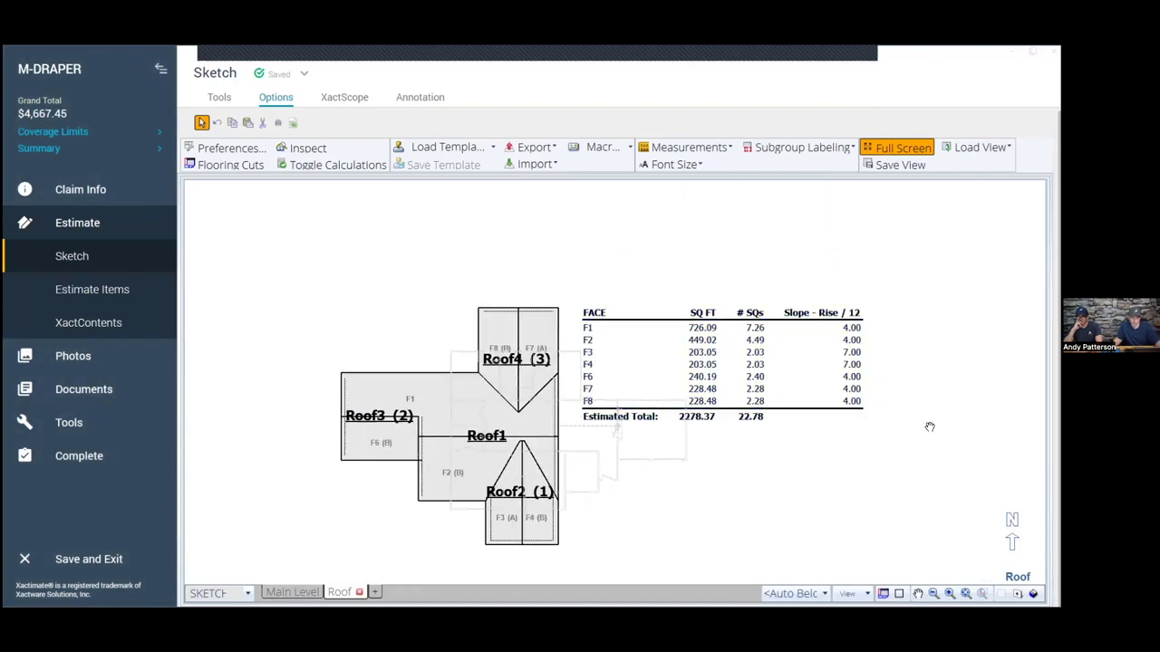
drag(927, 367, 935, 287)
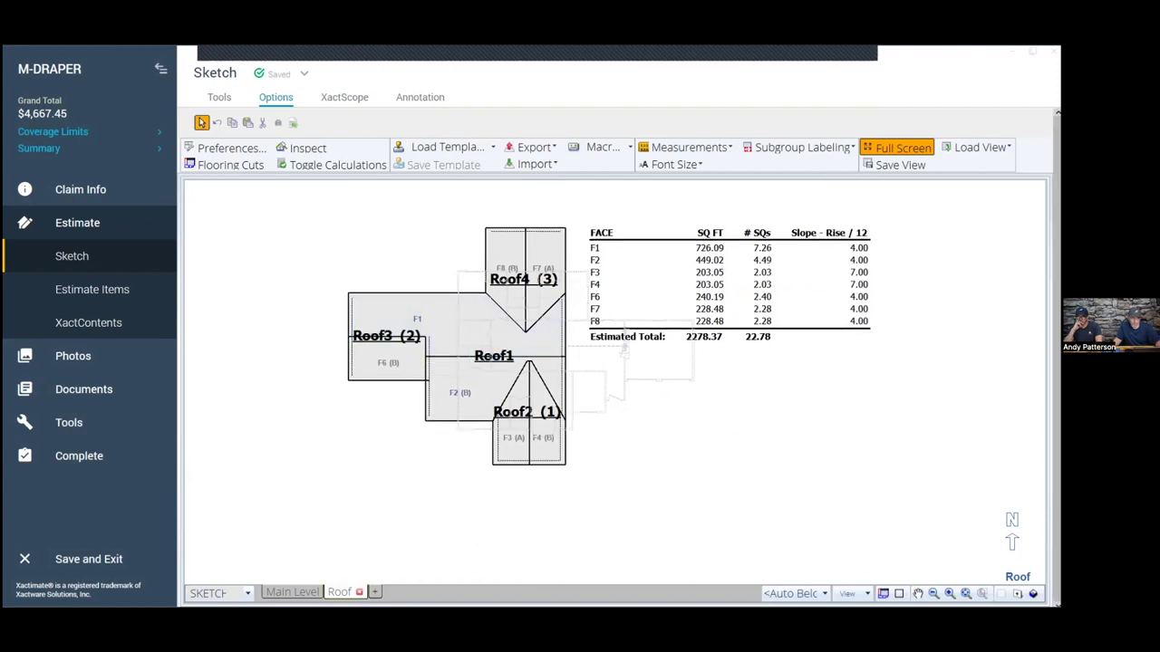
Step: Open the list of all variables for the Roof level from its level properties
right_click(341, 592)
click(343, 591)
click(342, 591)
right_click(368, 587)
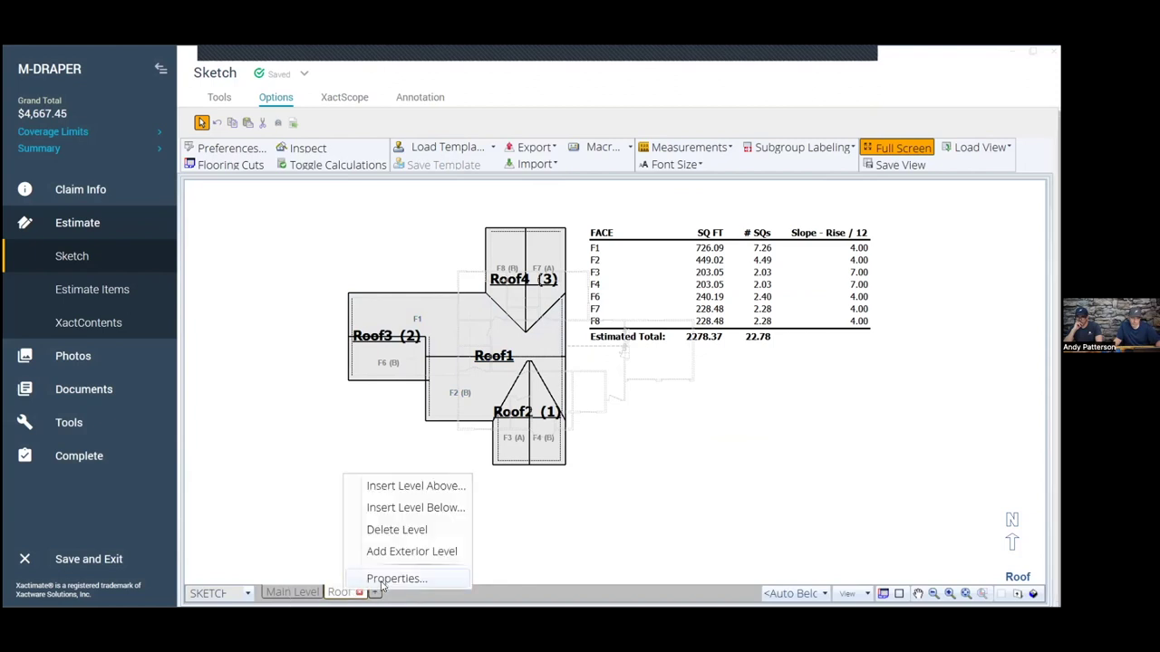
click(396, 578)
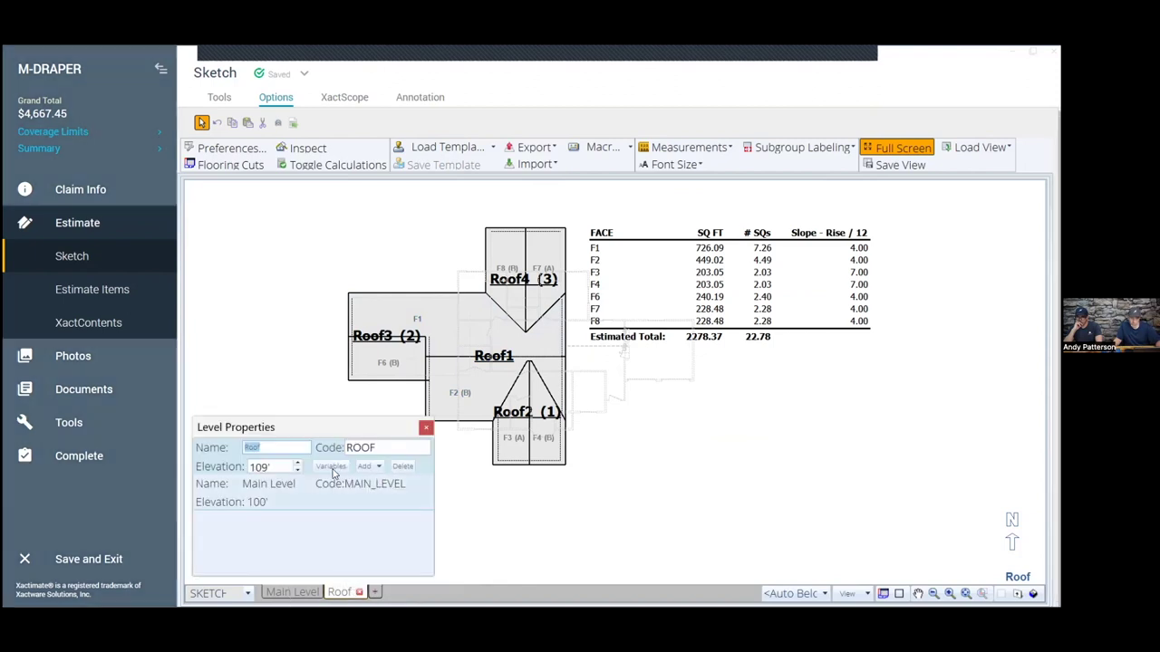
click(333, 470)
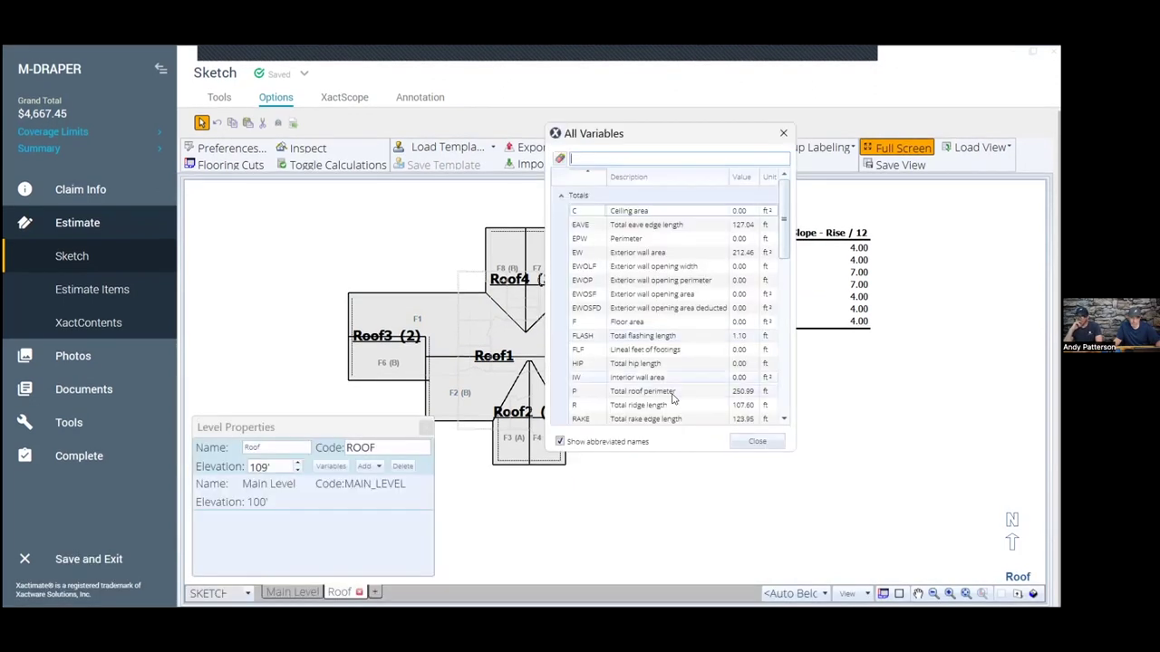
Step: Examine the total roof perimeter and the other roof variables in the enlarged list, and close it with the level properties
click(675, 396)
key(ctrl)
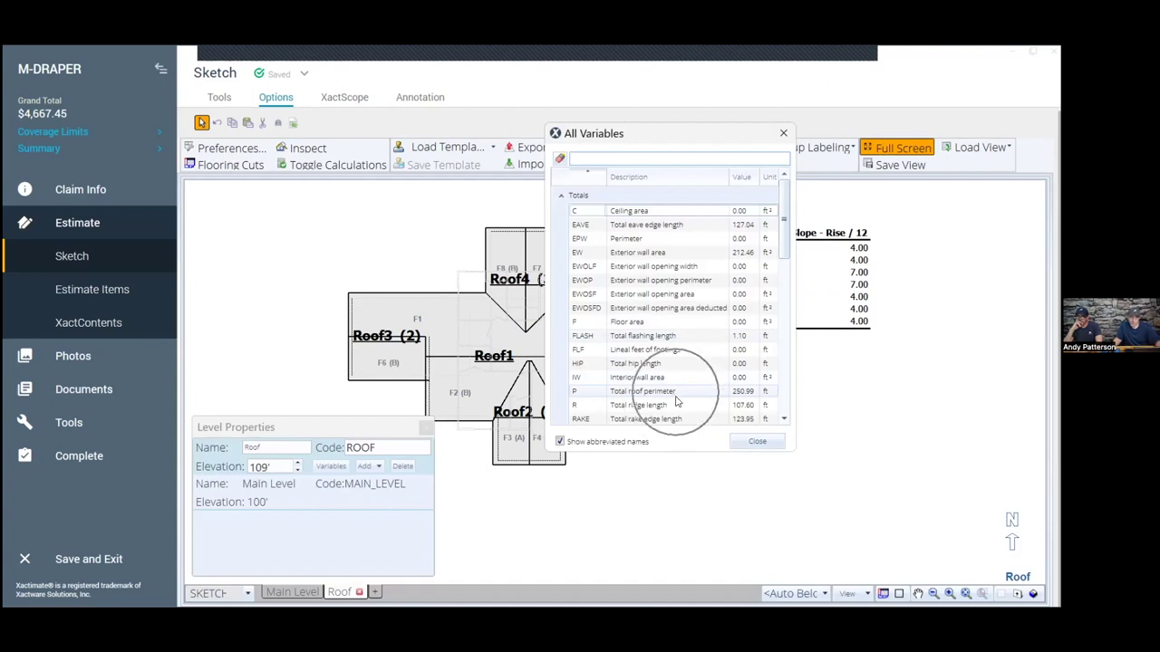
drag(784, 219, 788, 449)
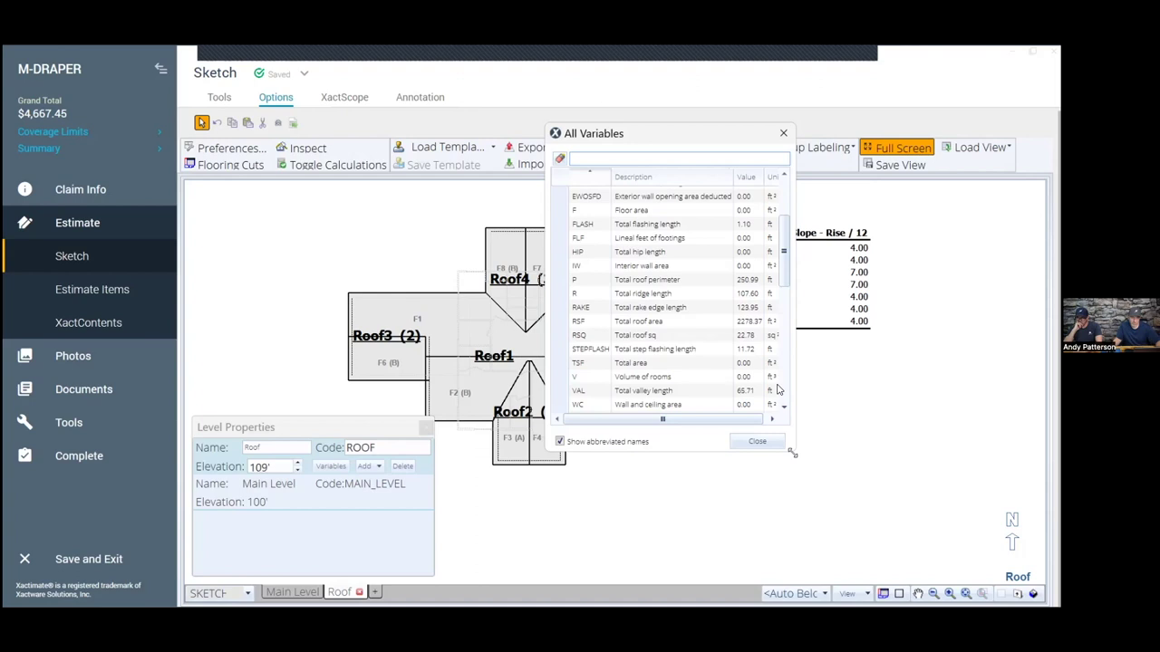
scroll(777, 389, down, 5)
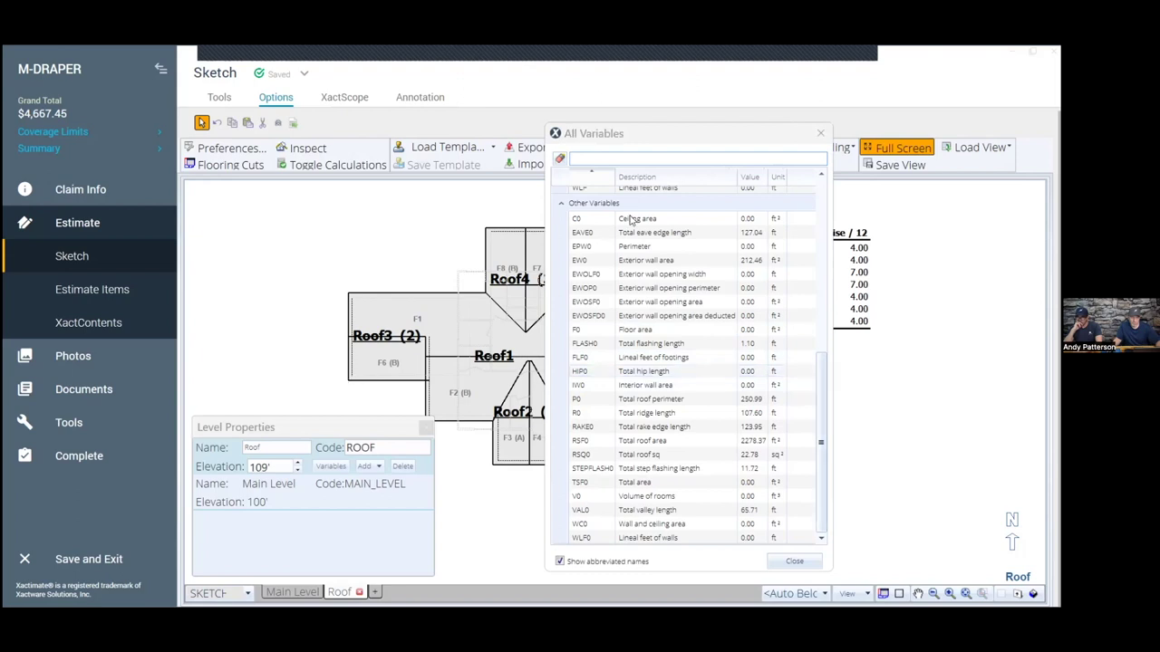
click(819, 134)
click(424, 431)
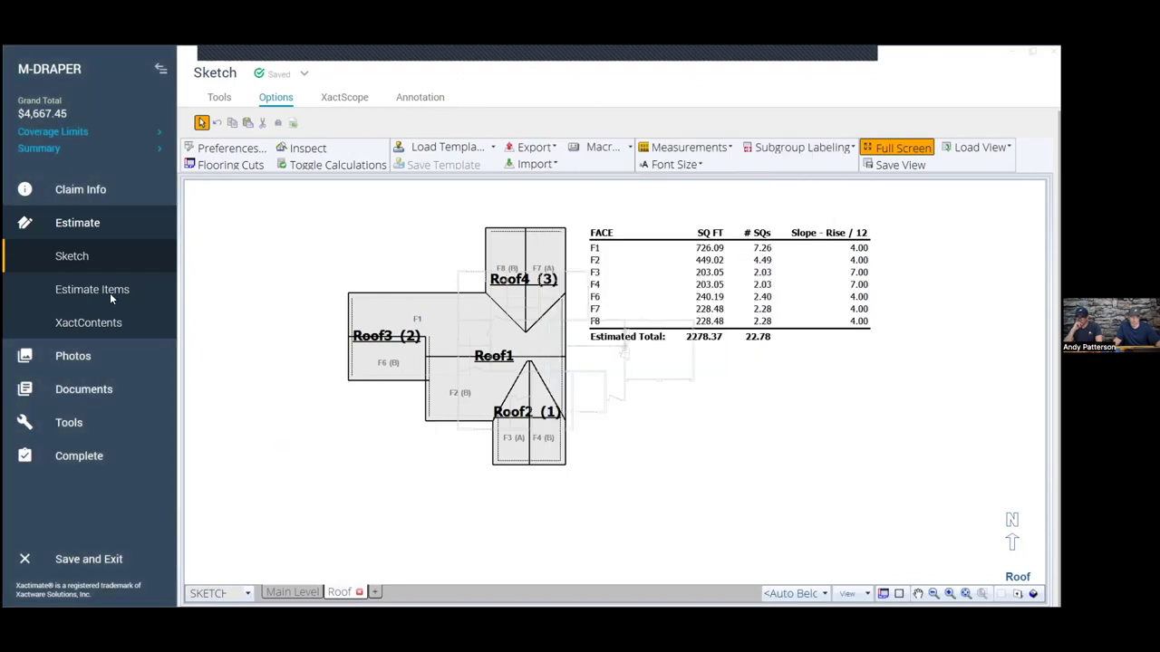
Step: Add a drip edge line item (category RFG, selector DRIP) to Roof1 in the estimate items, calculated with variable P
click(114, 289)
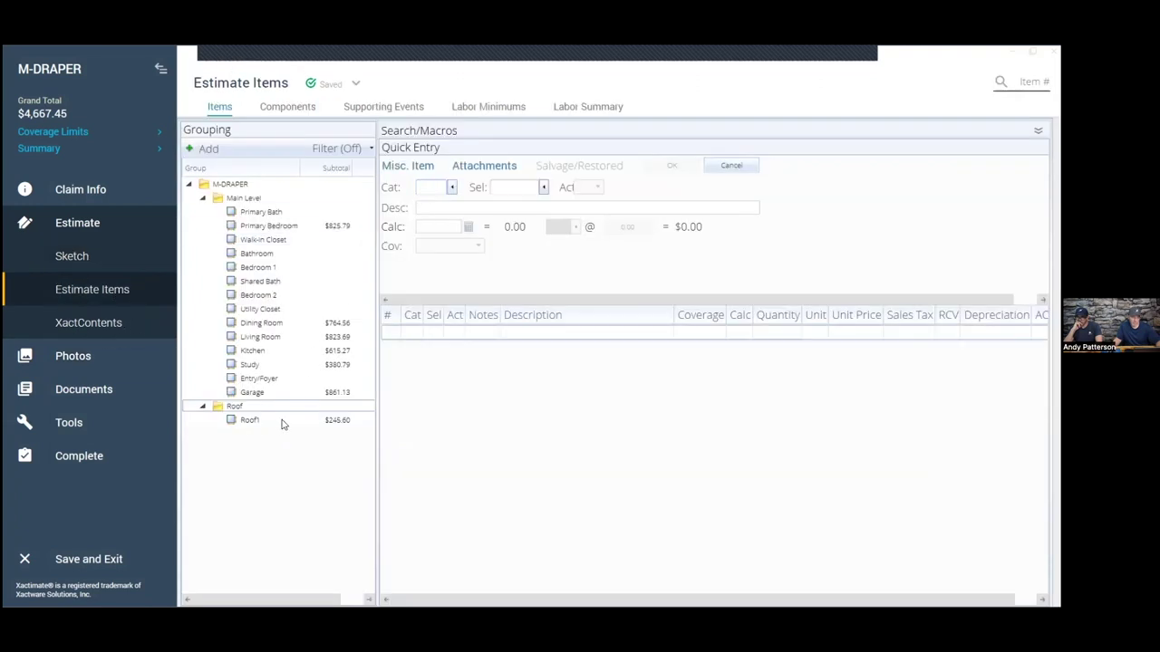
click(280, 423)
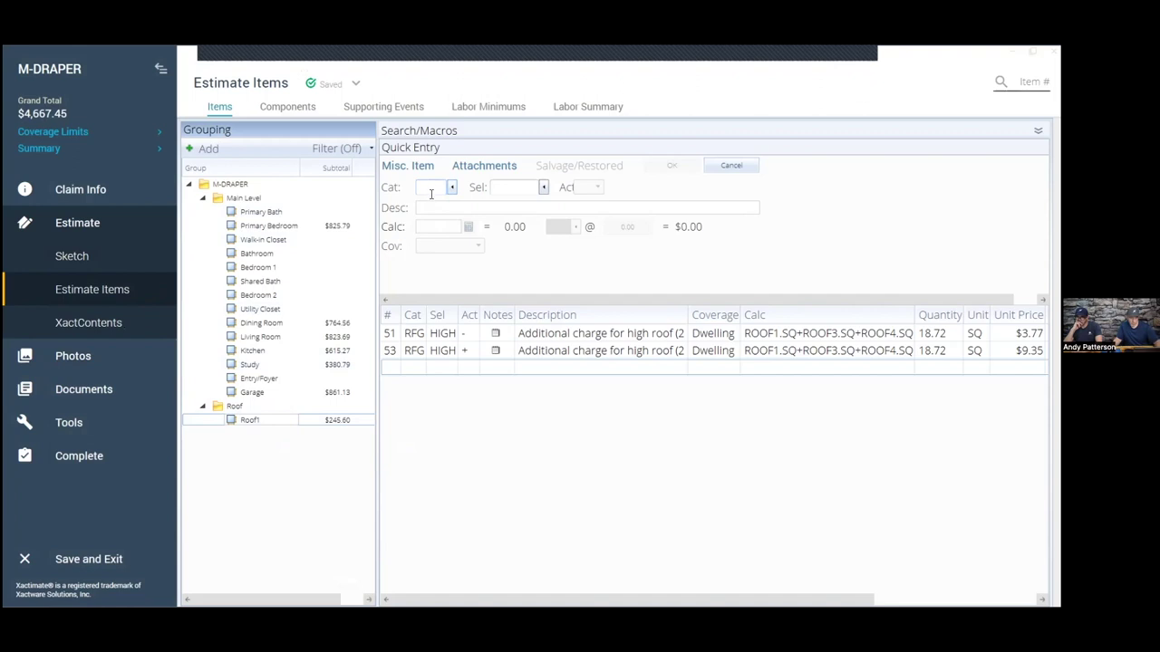
click(431, 190)
text(RFG)
key(Tab)
text(DRIP)
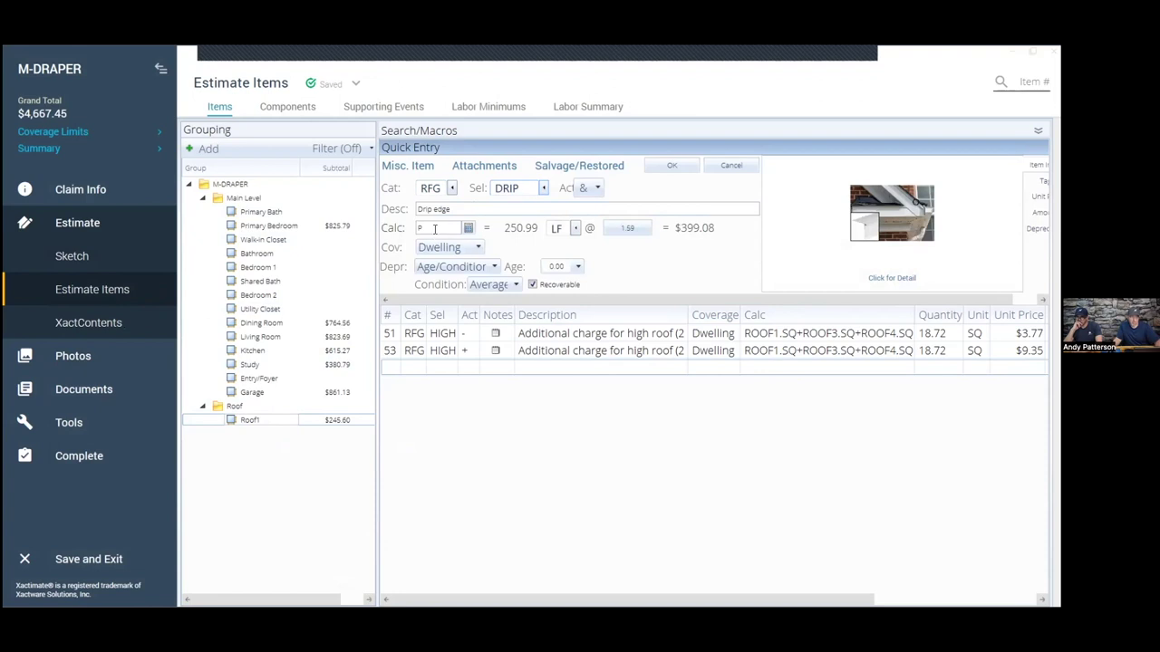
key(ctrl)
key(ctrl)
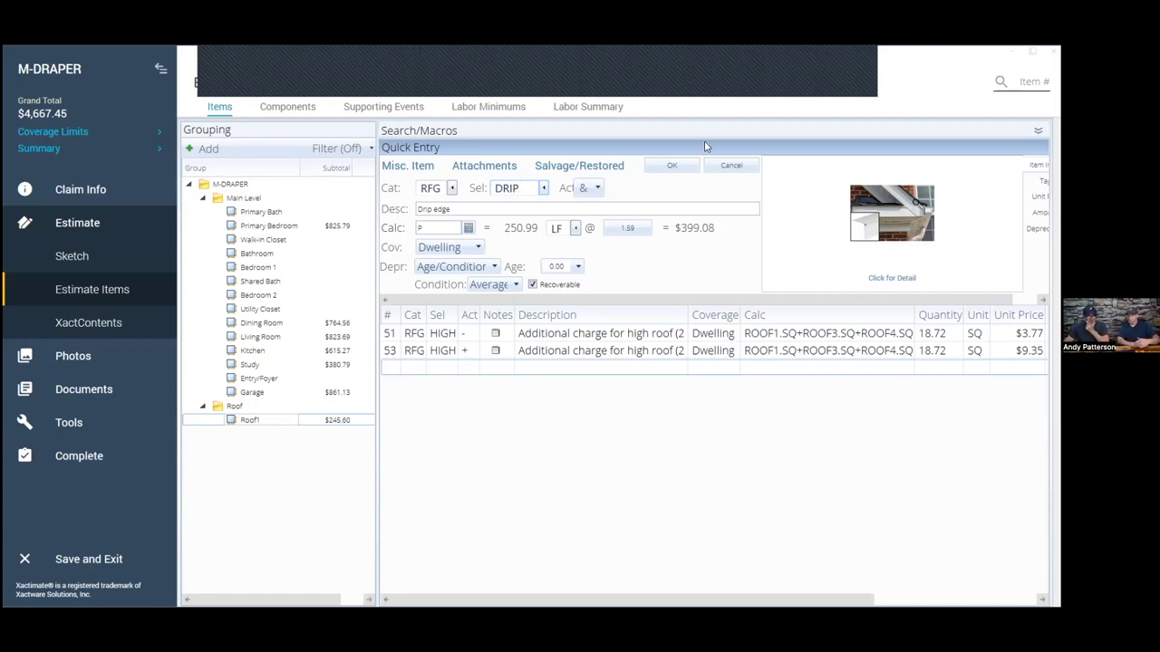
click(671, 166)
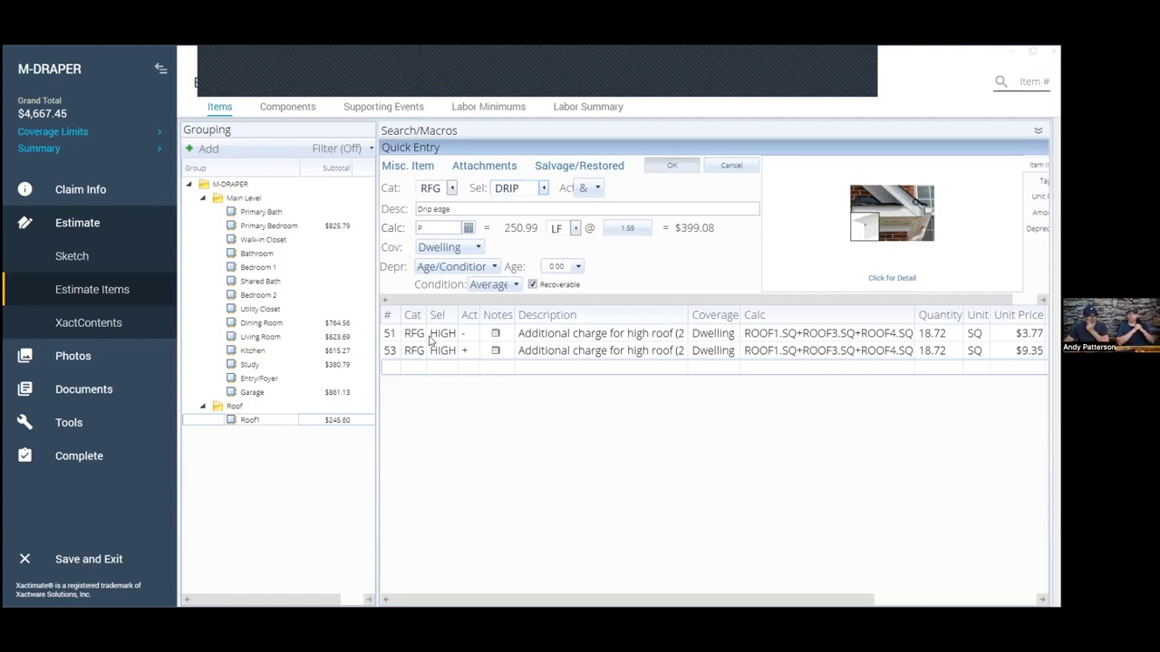
Step: Look up the total rake edge length variable in the Roof level's list of variables in the sketch
click(85, 256)
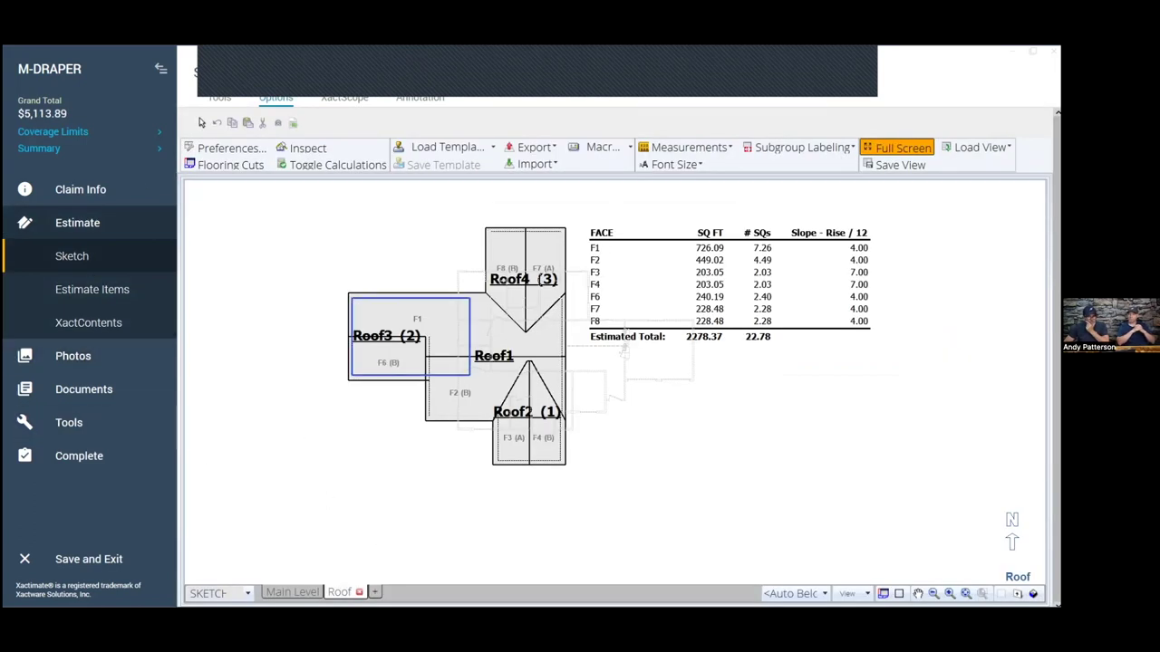
click(337, 592)
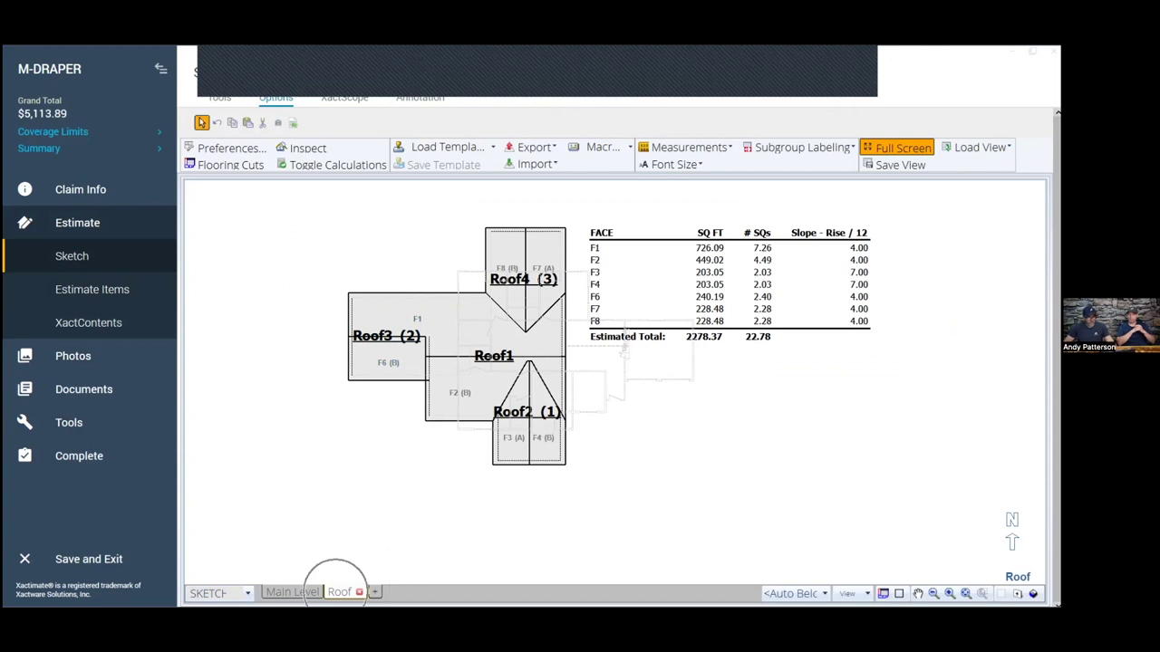
right_click(367, 592)
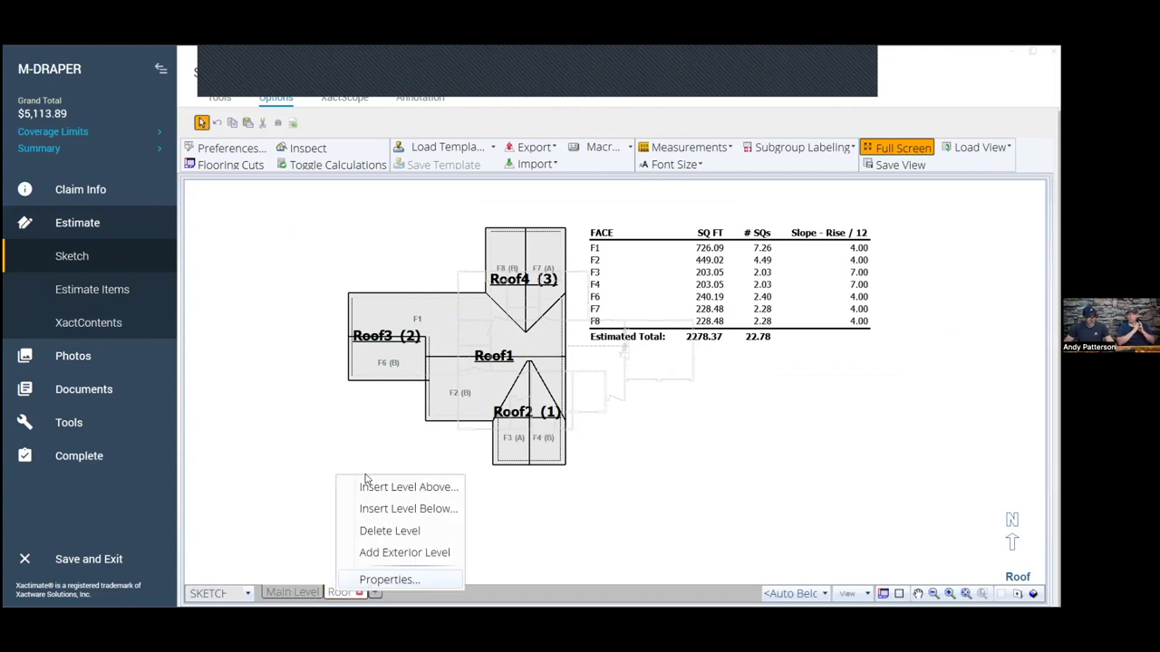
click(389, 579)
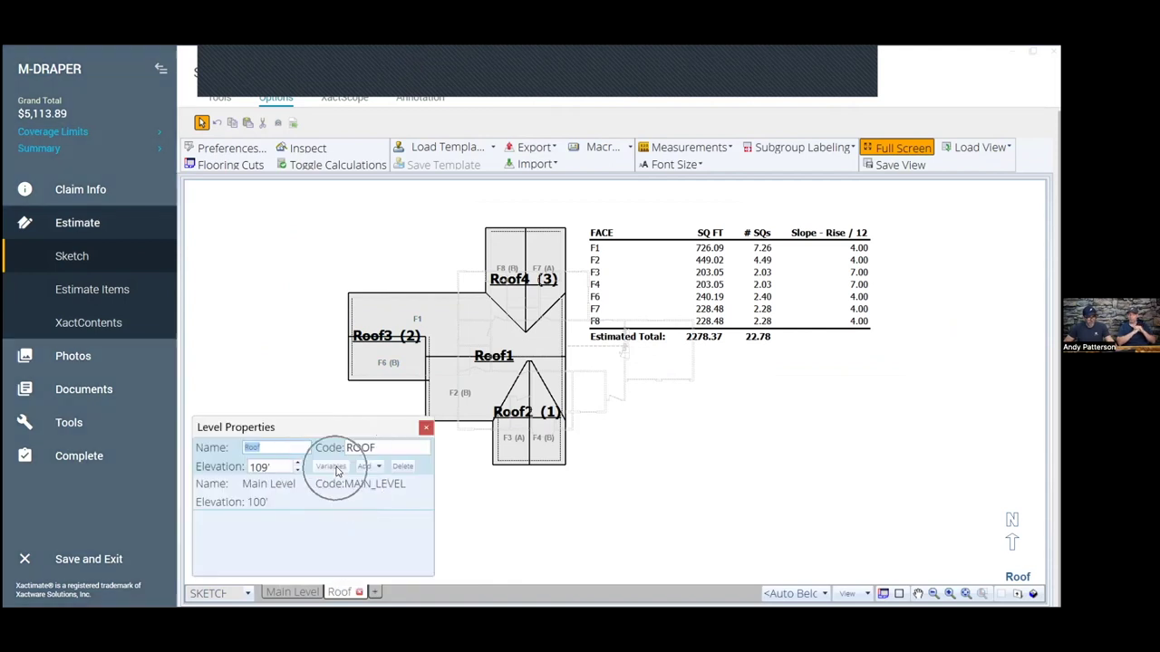
click(333, 467)
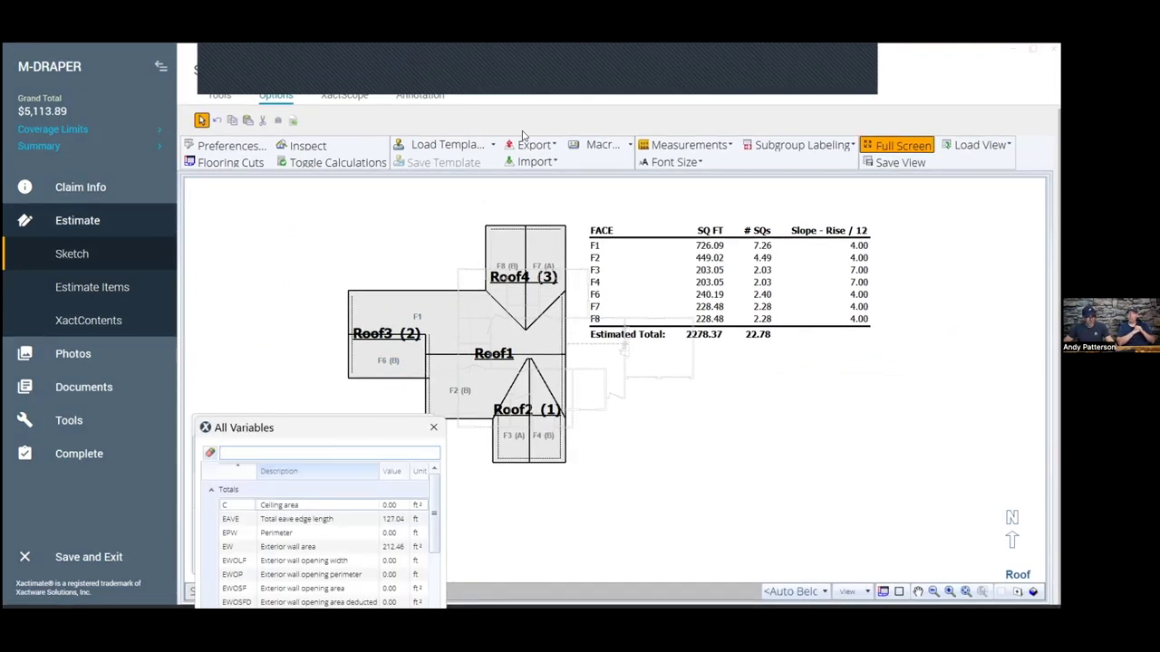
click(377, 214)
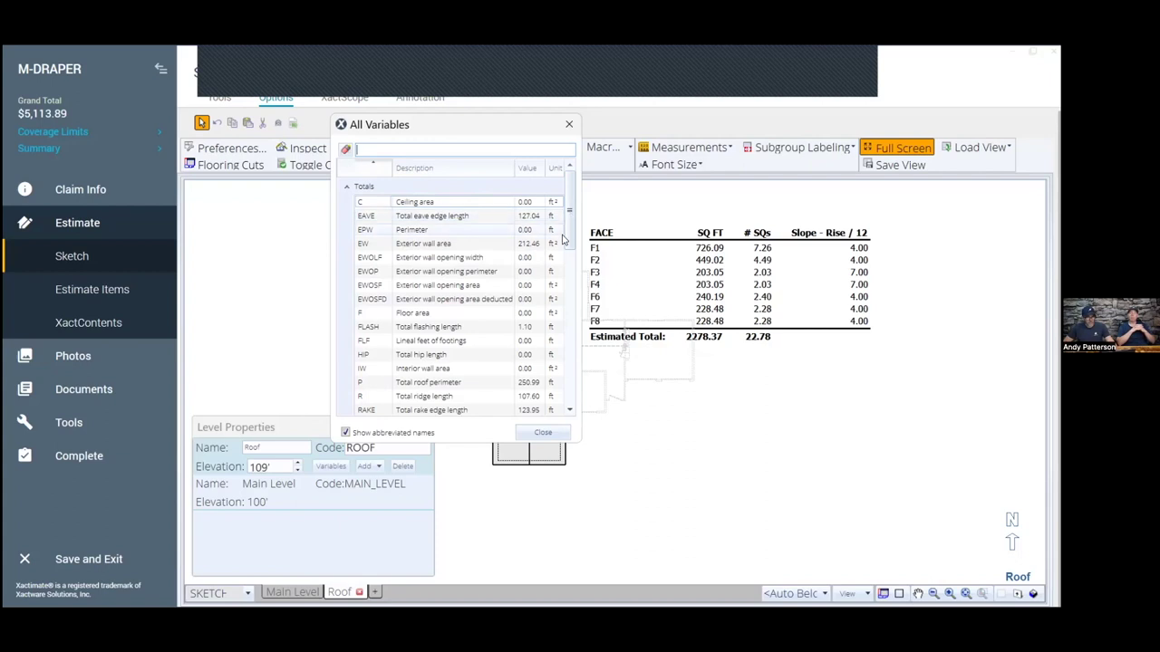
scroll(380, 272, down, 3)
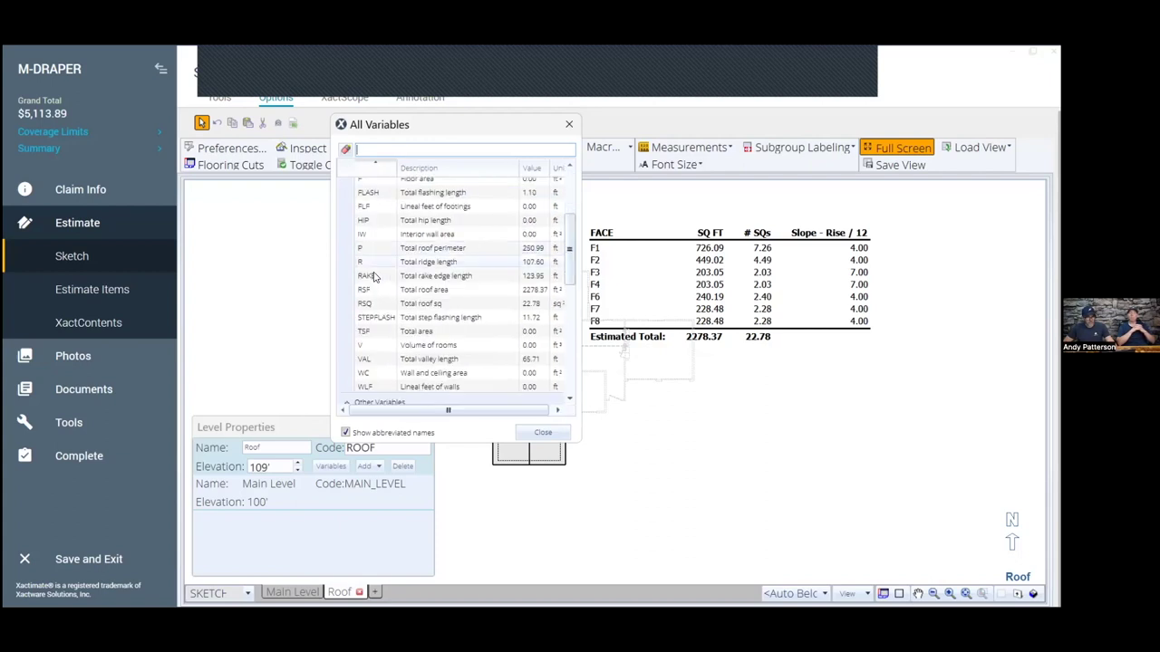
click(378, 280)
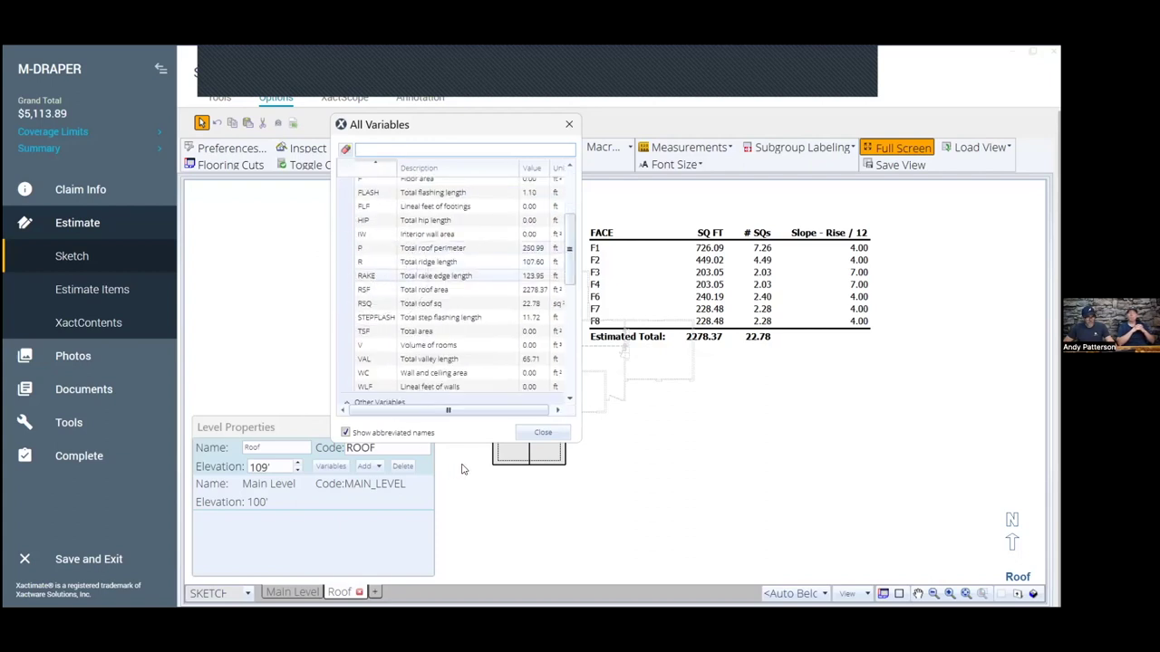
Step: Change the calculation of Roof1's drip edge line item in the estimate items to the variable RAKE
click(108, 288)
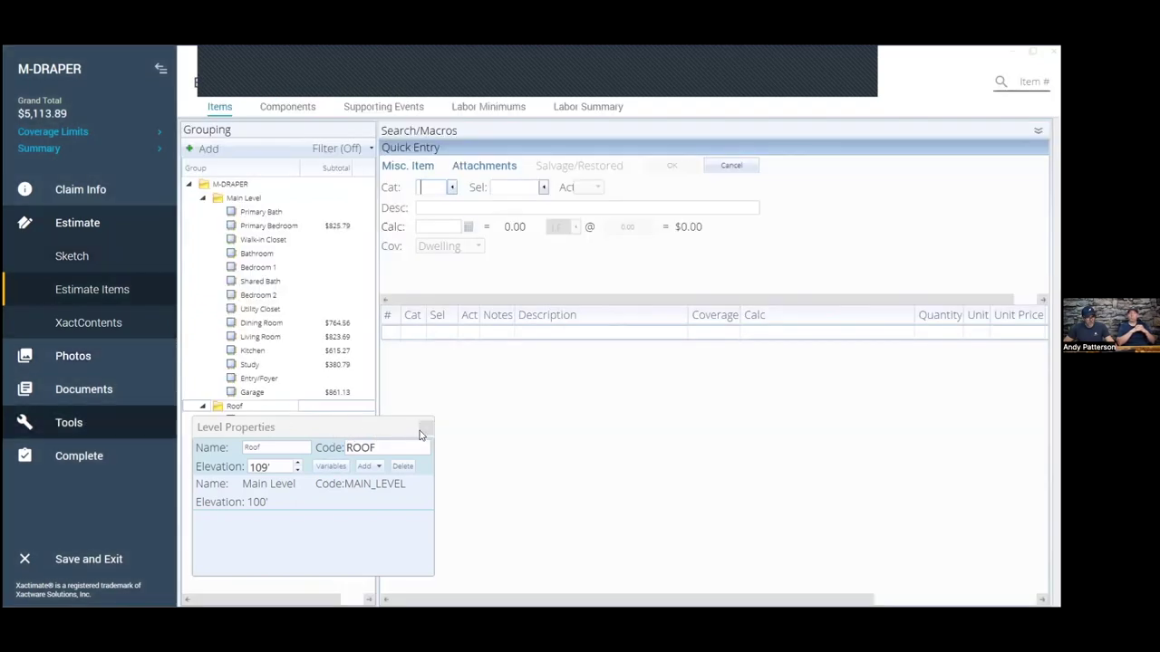
click(237, 420)
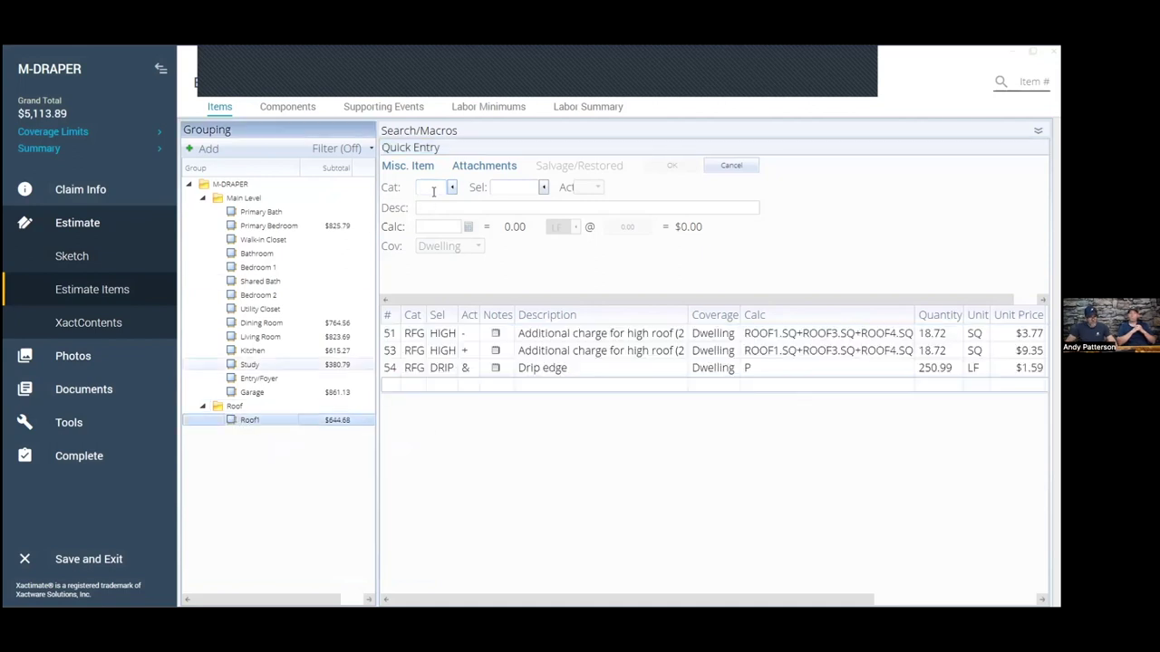
click(433, 191)
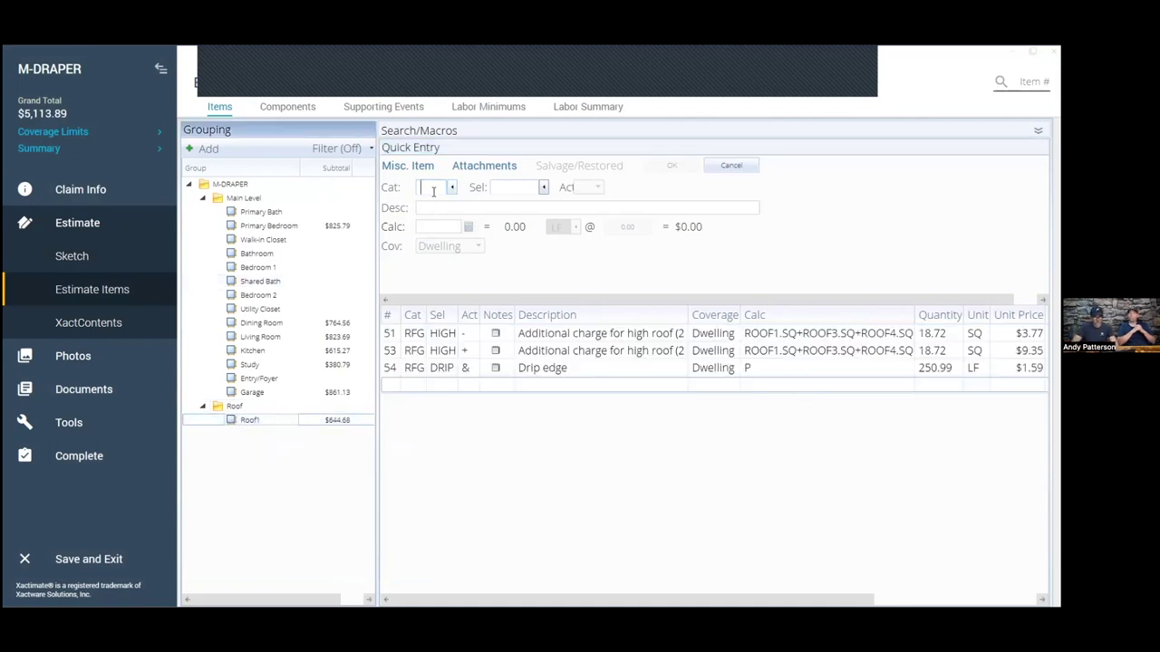
click(388, 371)
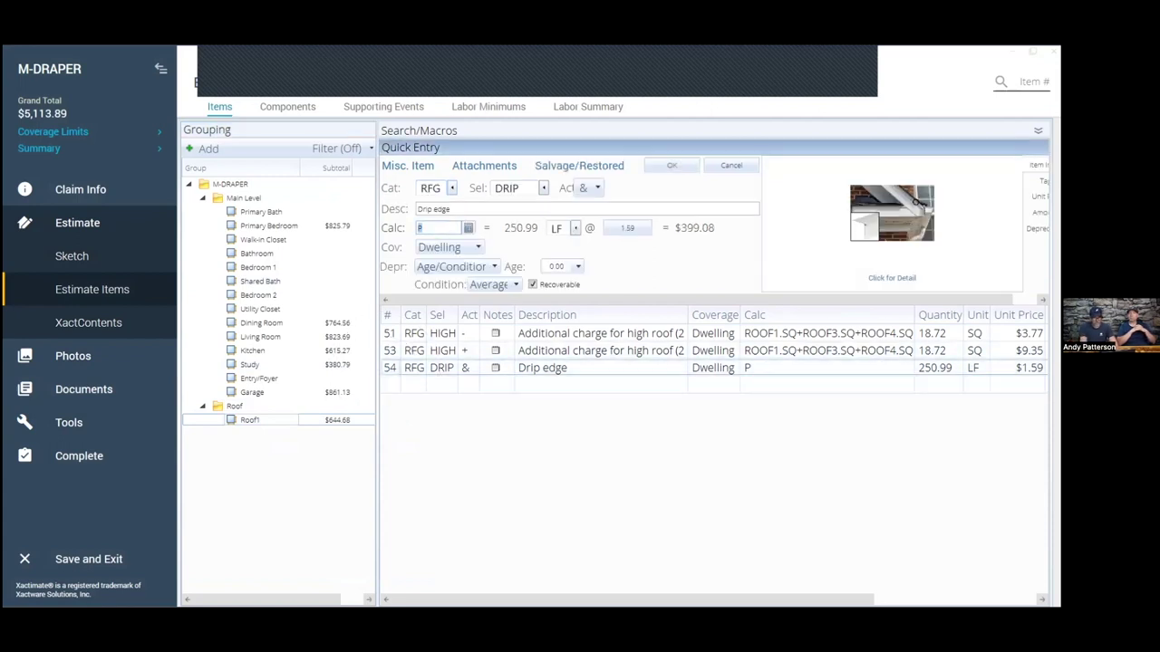
text(RAKE)
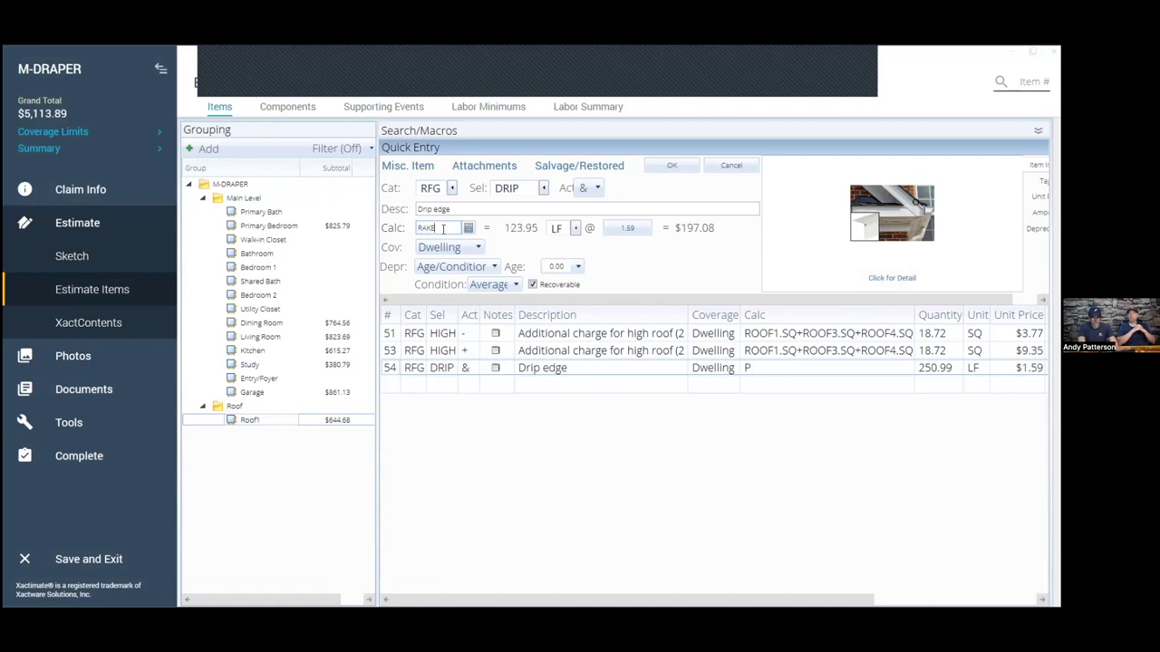
key(Tab)
key(Return)
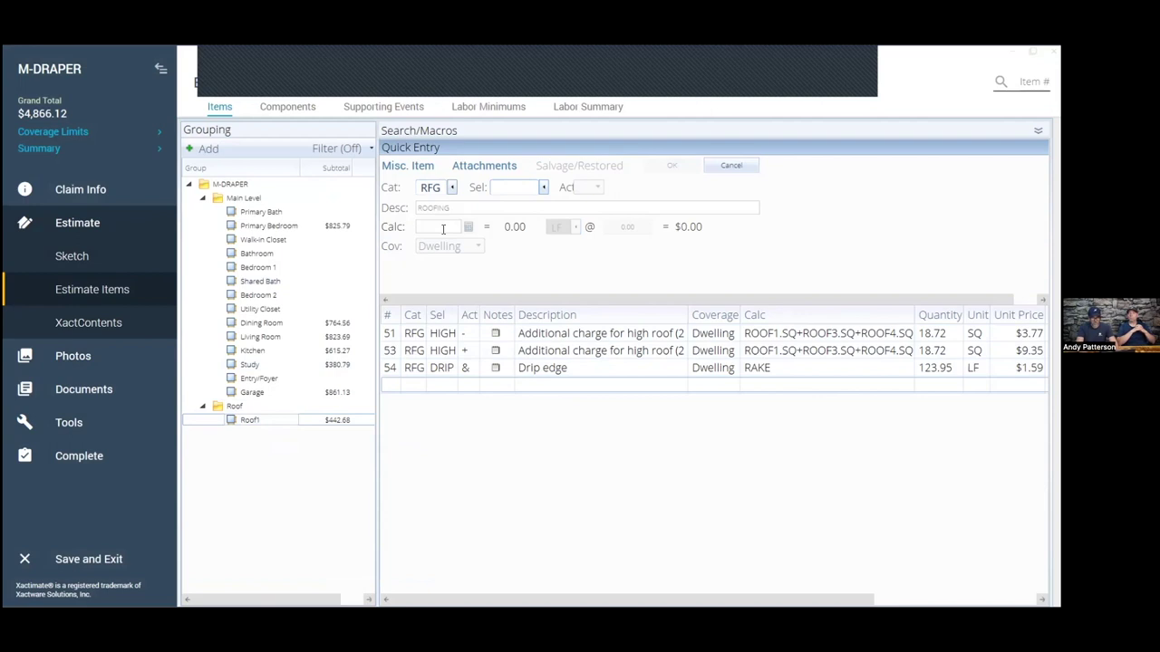
Step: Add a drip edge/gutter apron line item (category RFG, selector DRIP>) to Roof1, calculated with variable EAVE
text(DRIP>)
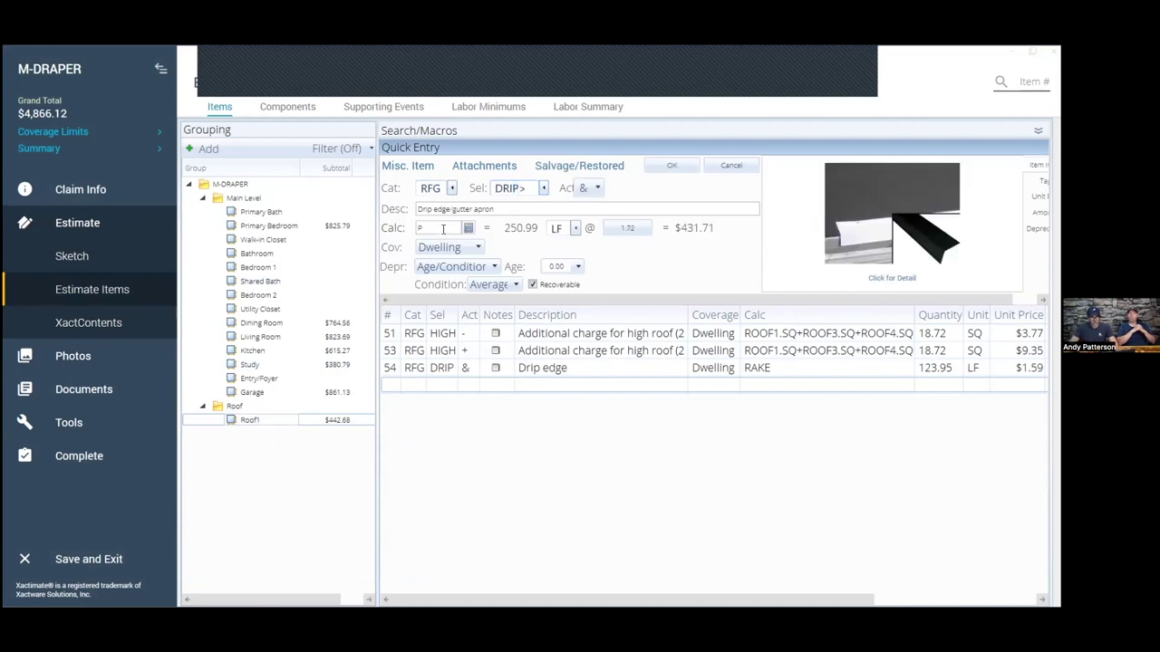
key(Tab)
key(Tab)
key(Tab)
text(EAVE)
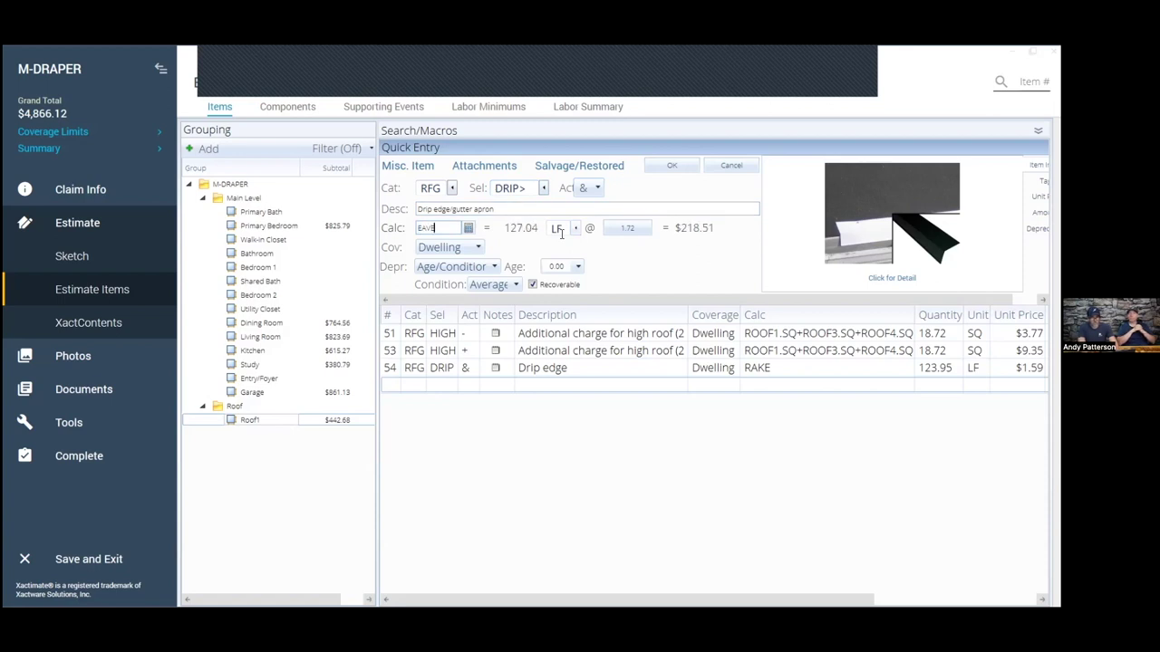
key(Return)
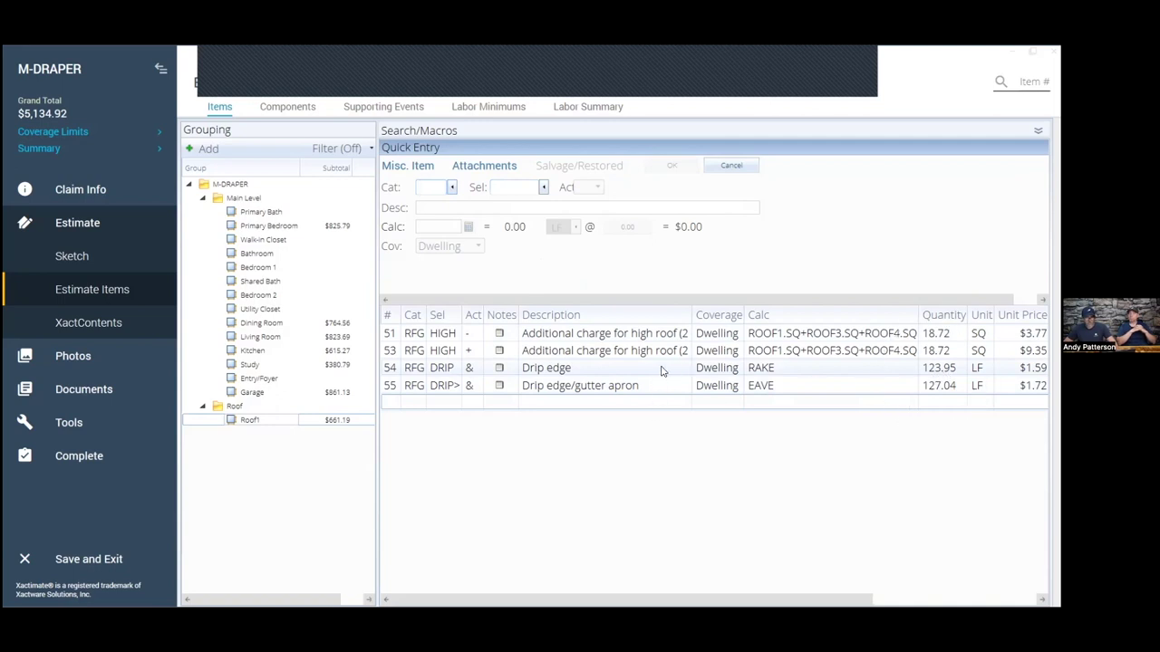
key(ctrl)
key(ctrl)
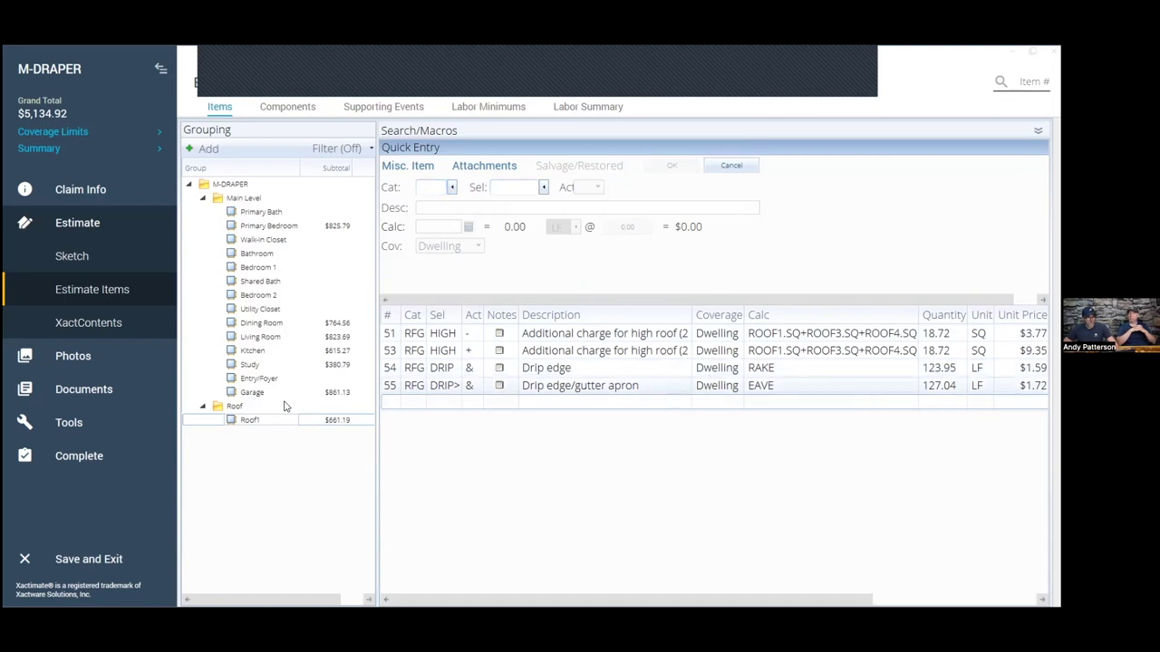
Step: Return to the Main Level sketch and look over the door and window defaults in the sketch preferences
click(106, 256)
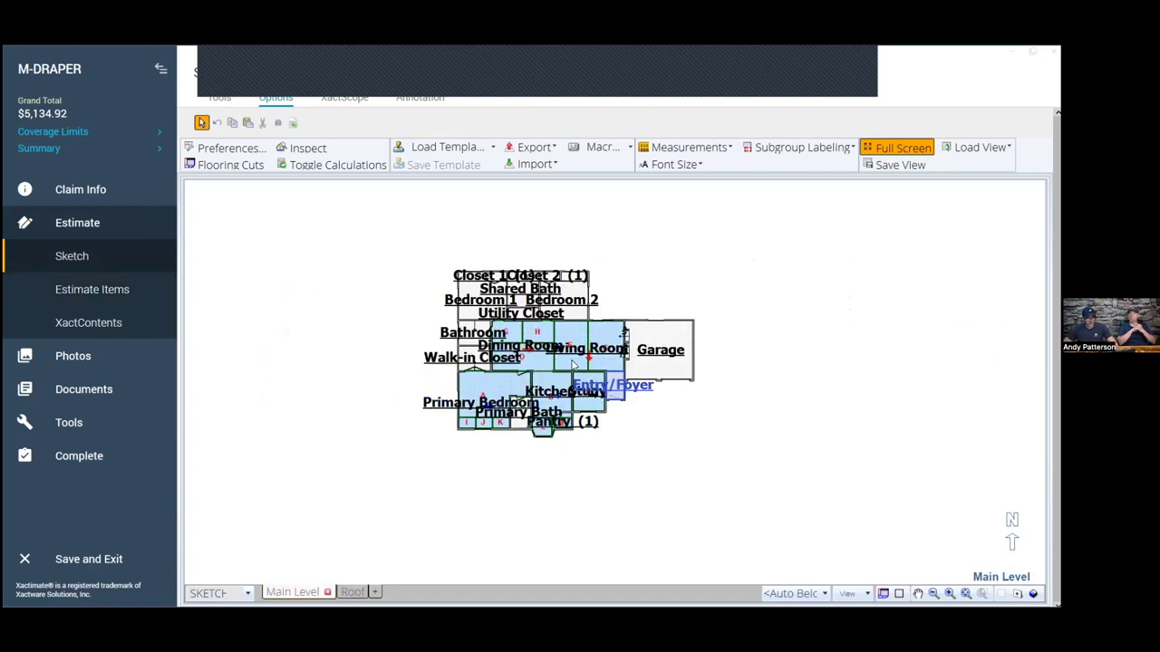
scroll(573, 362, up, 5)
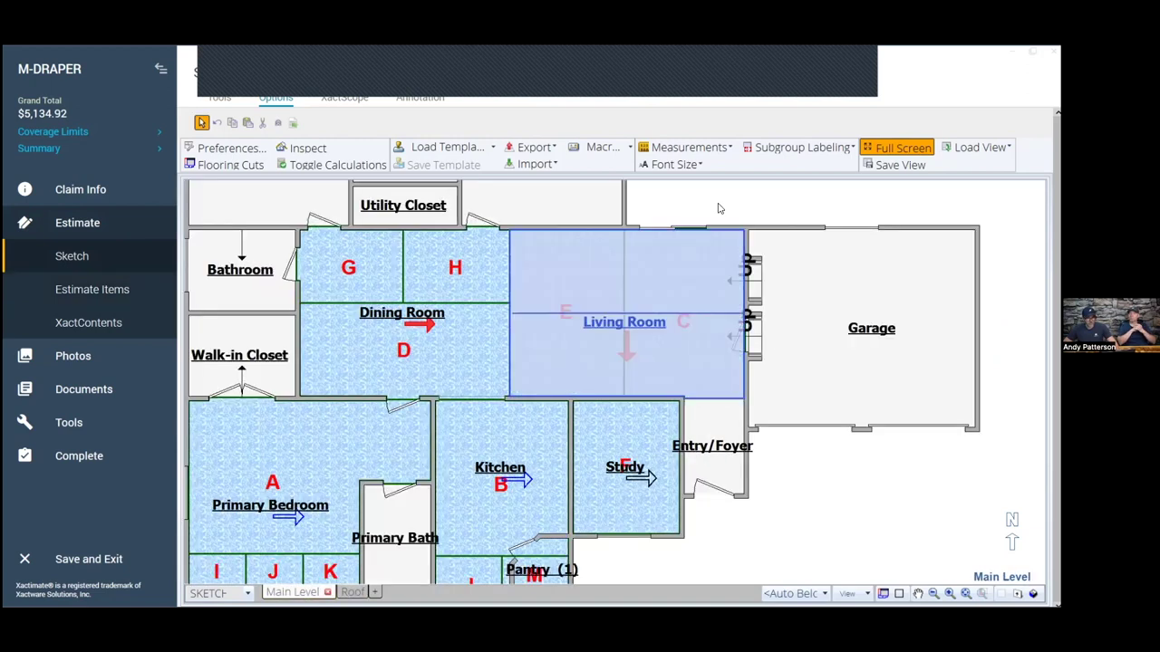
scroll(720, 209, down, 1)
scroll(720, 208, right, 2)
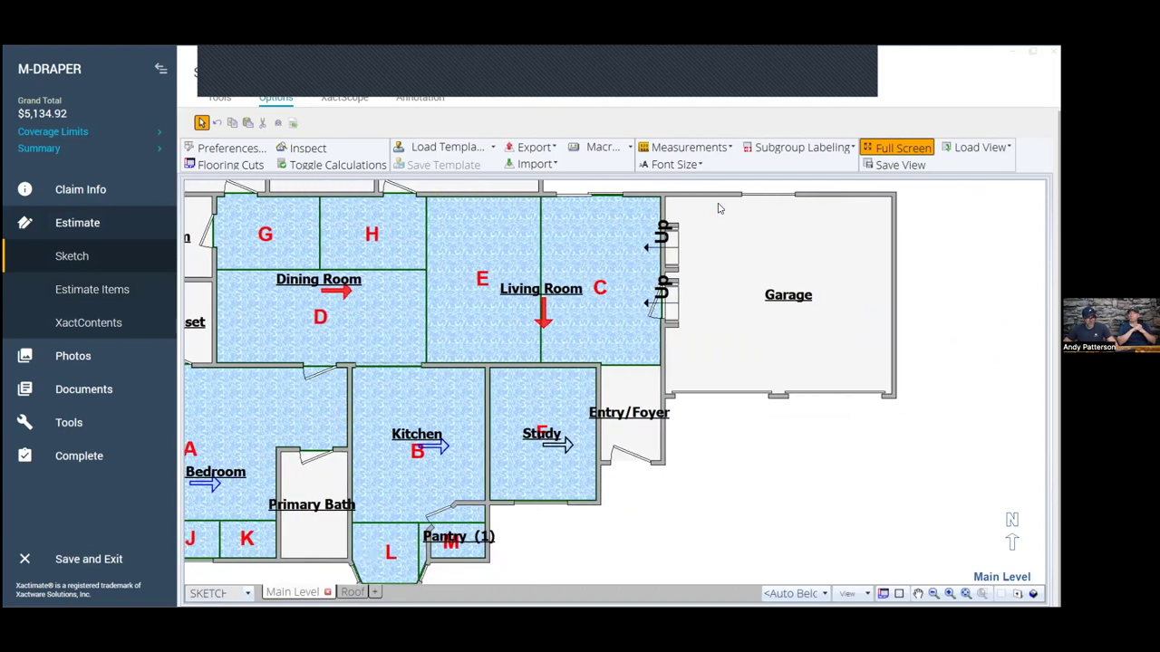
scroll(721, 209, right, 12)
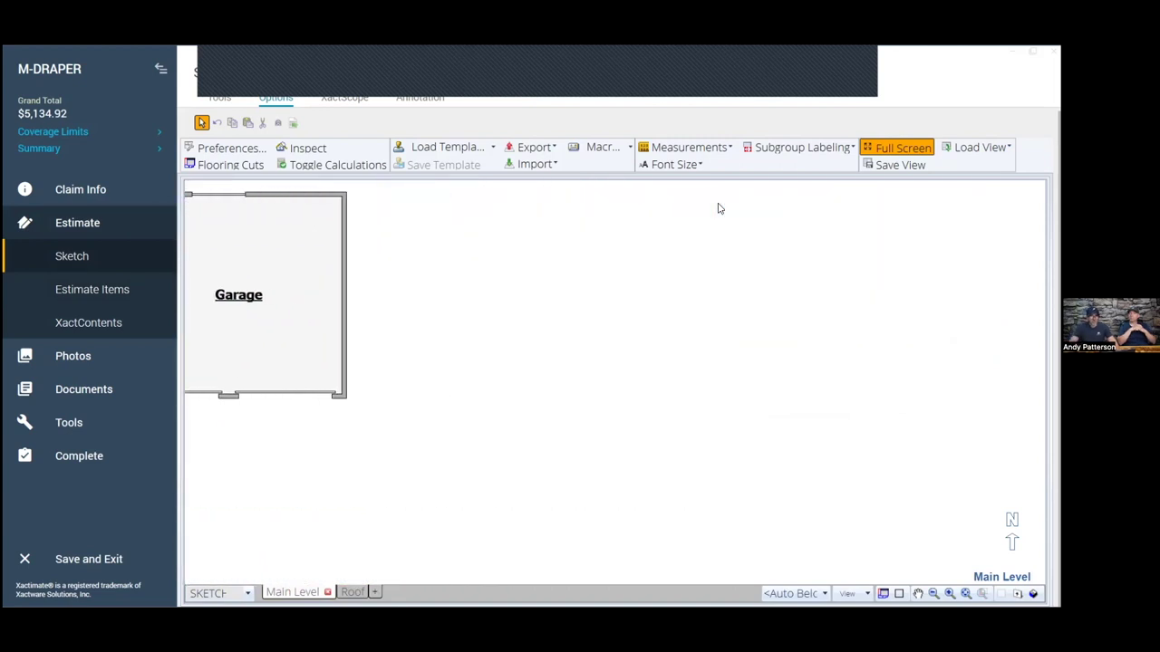
key(Up)
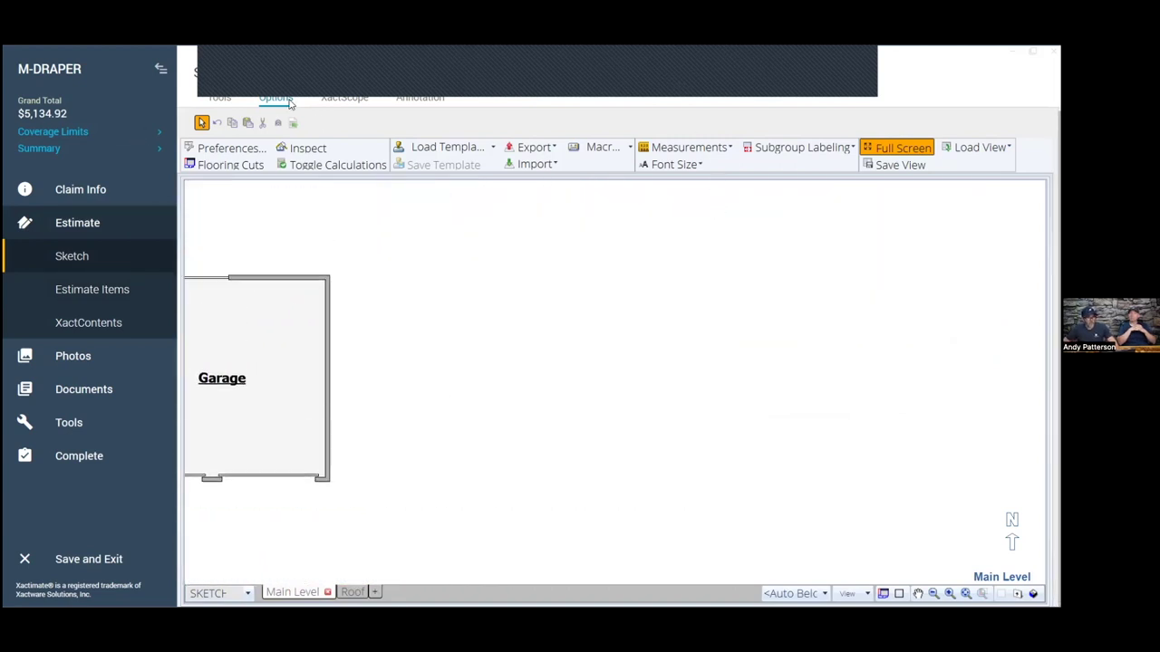
click(220, 150)
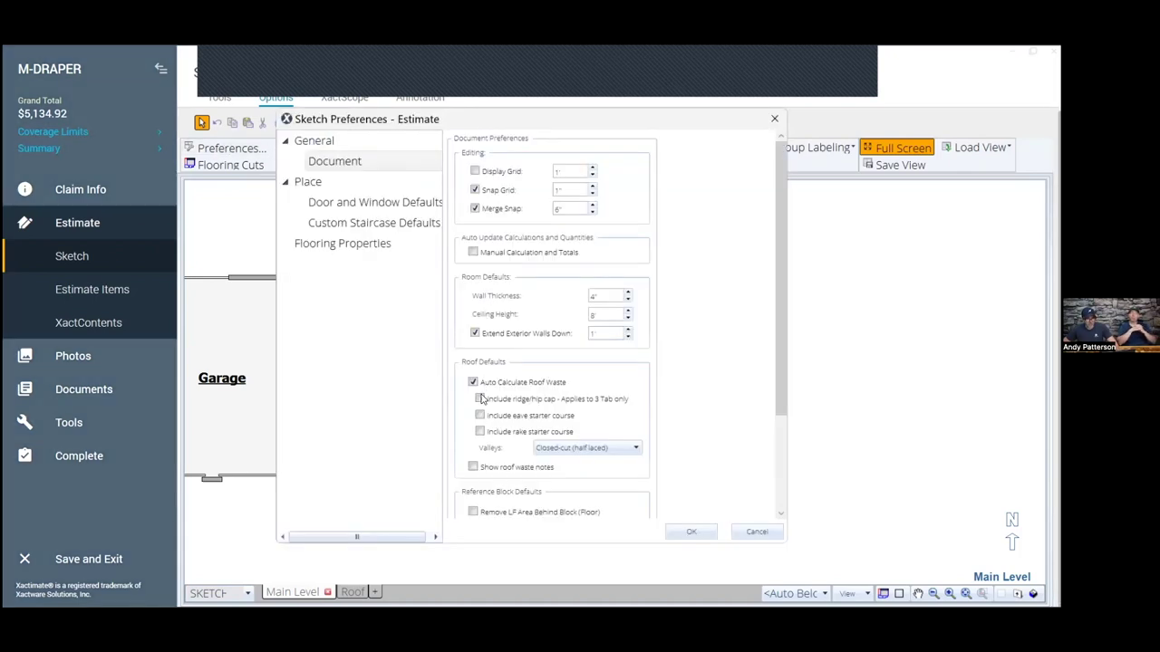
click(360, 206)
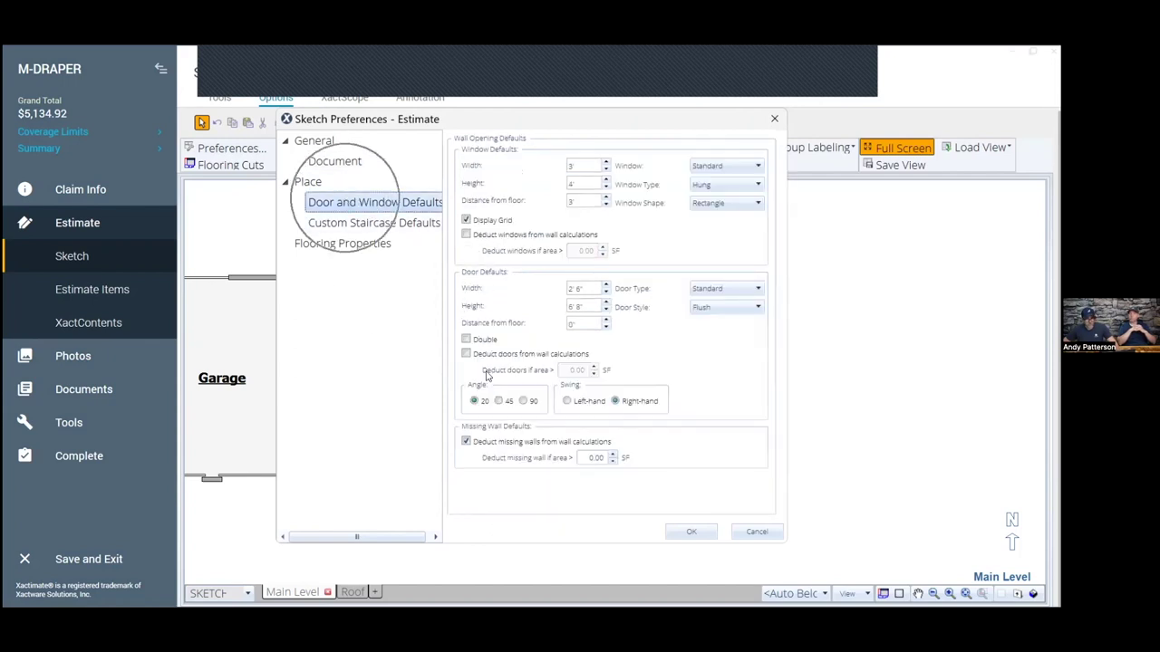
click(740, 535)
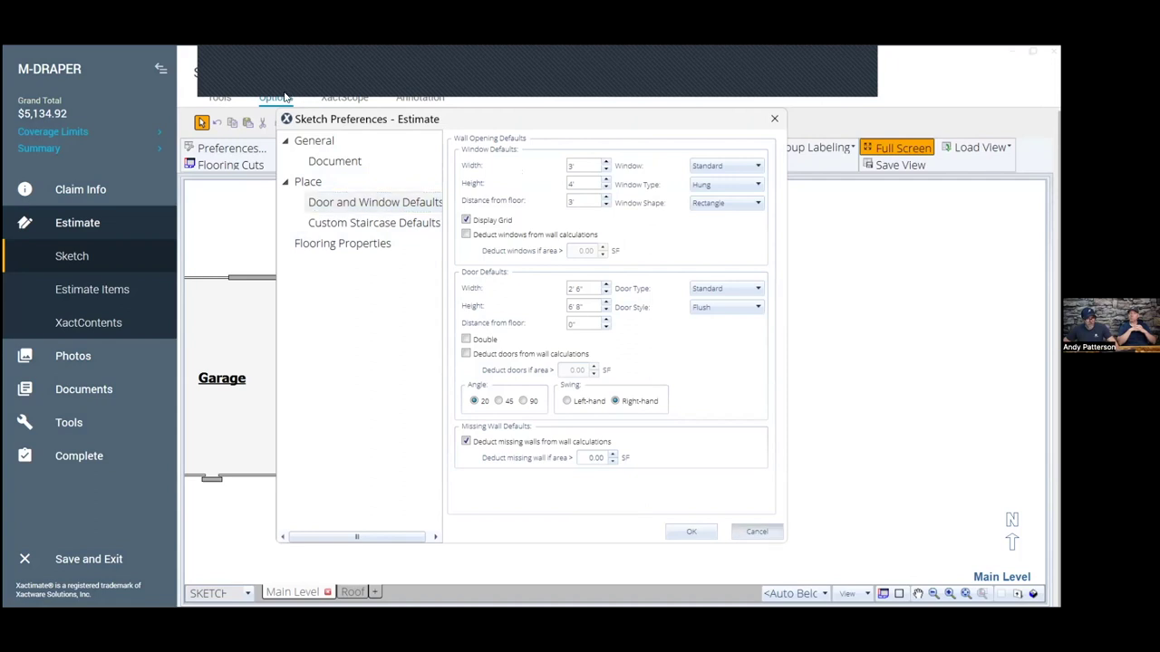
Step: Enable deducting windows from wall calculations in the sketch's door and window defaults, with an area threshold of 0 SF
click(230, 150)
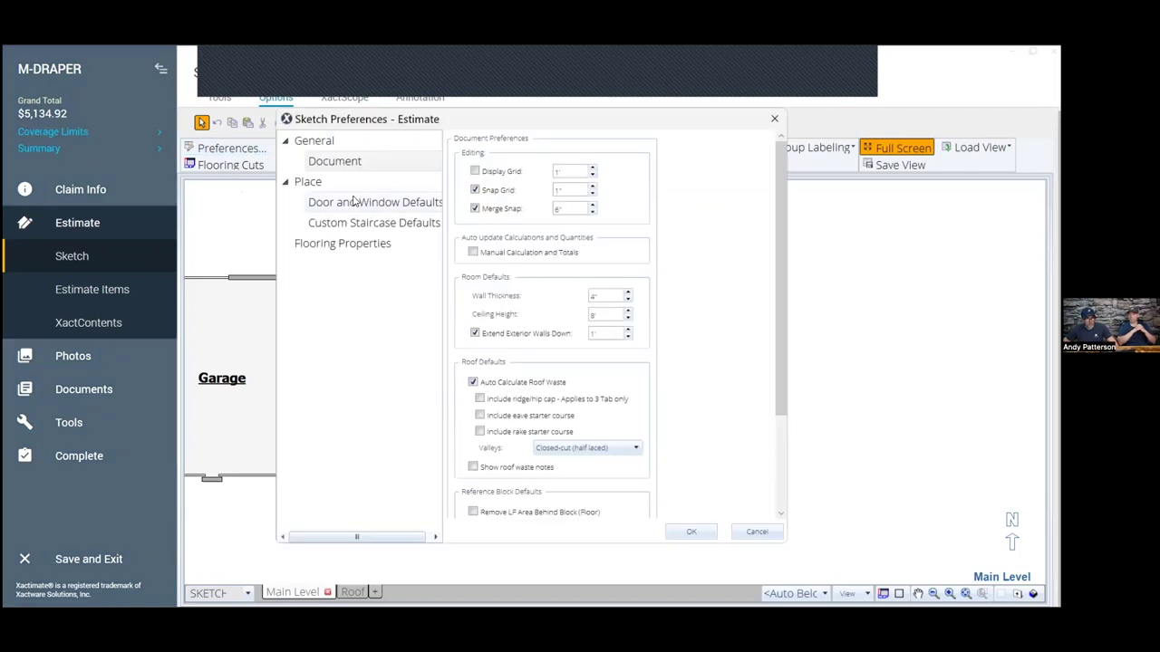
click(356, 202)
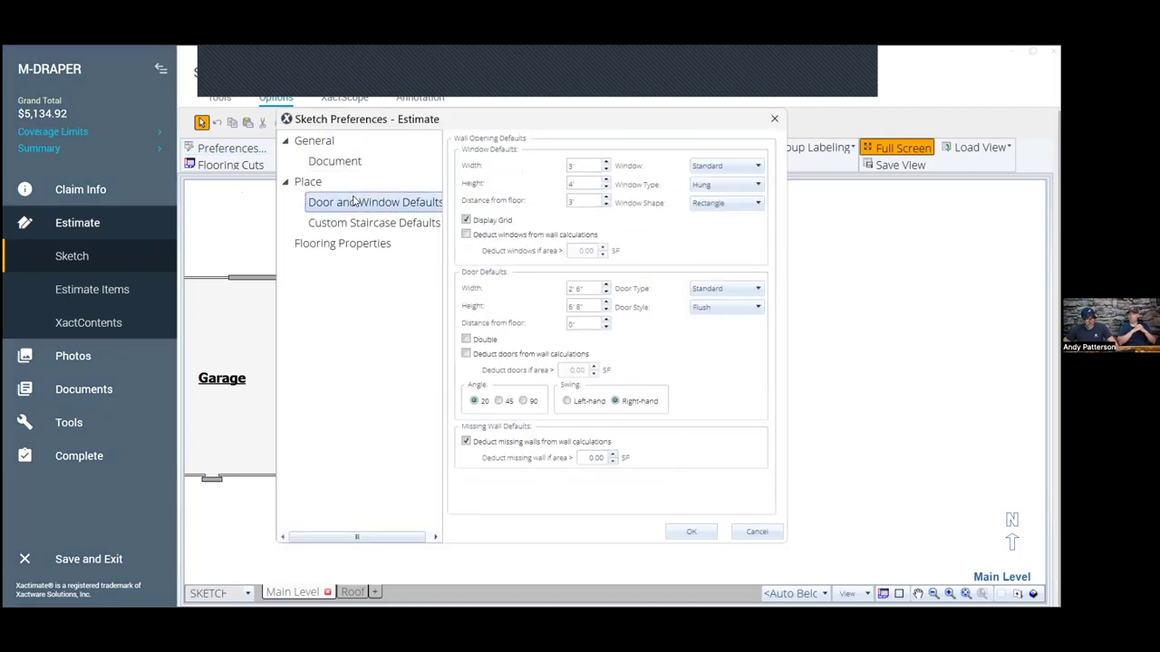
click(465, 235)
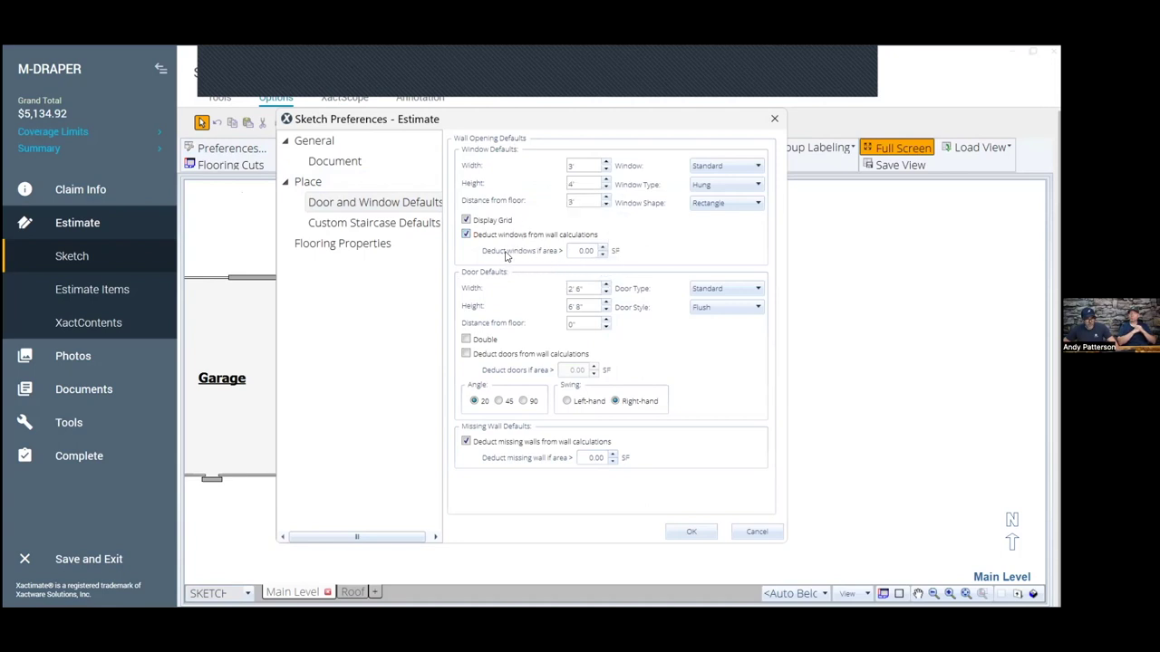
click(550, 256)
click(584, 254)
double_click(585, 254)
text(21)
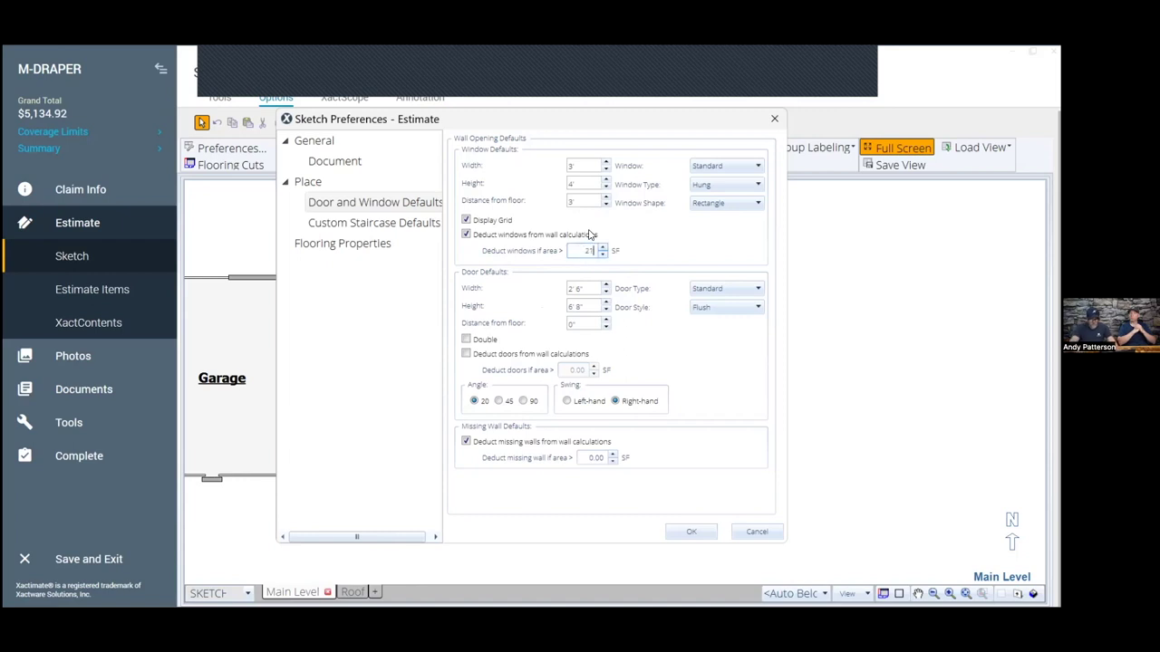
key(BackSpace)
key(BackSpace)
text(0)
key(Tab)
key(Tab)
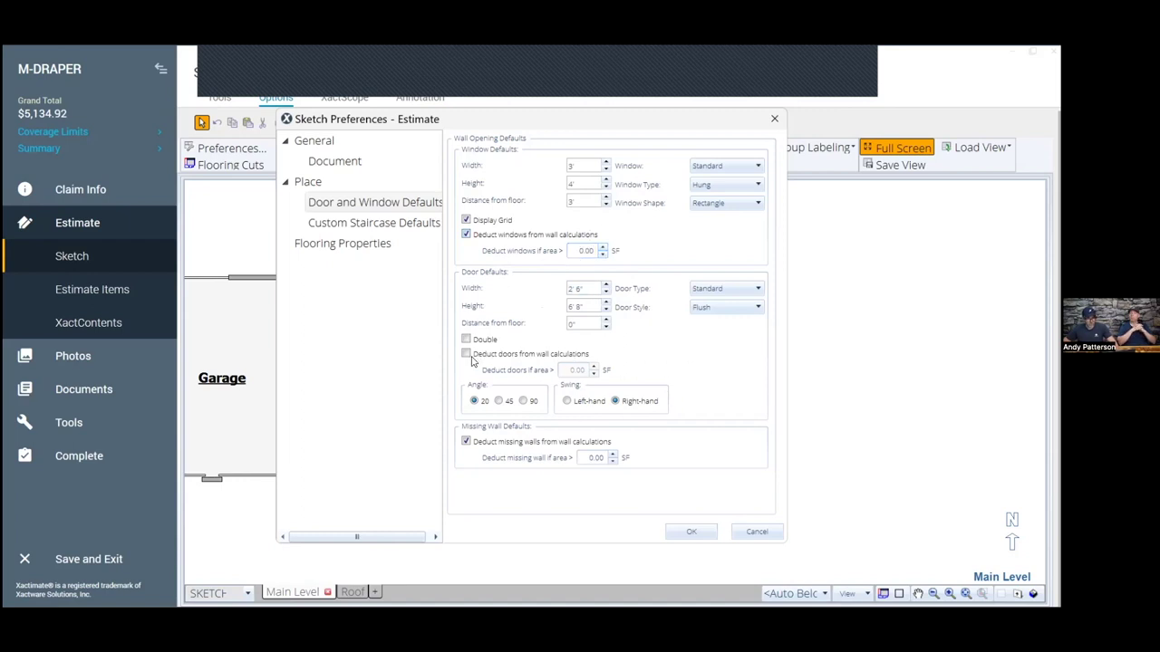
Step: Enable deducting doors from wall calculations in the door defaults and apply the sketch preferences
click(466, 354)
click(577, 371)
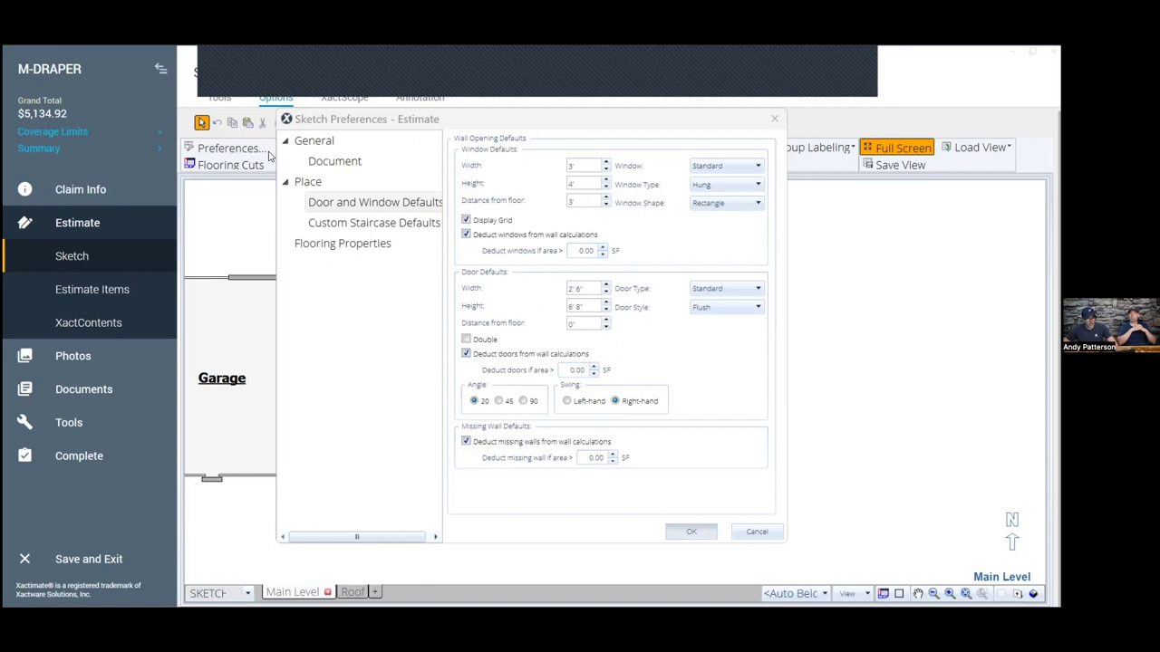
key(Return)
Step: Draw a rectangular room about 26' 9" by 17' 3" inside, in the empty area east of the garage
click(219, 101)
click(224, 150)
drag(482, 274, 845, 510)
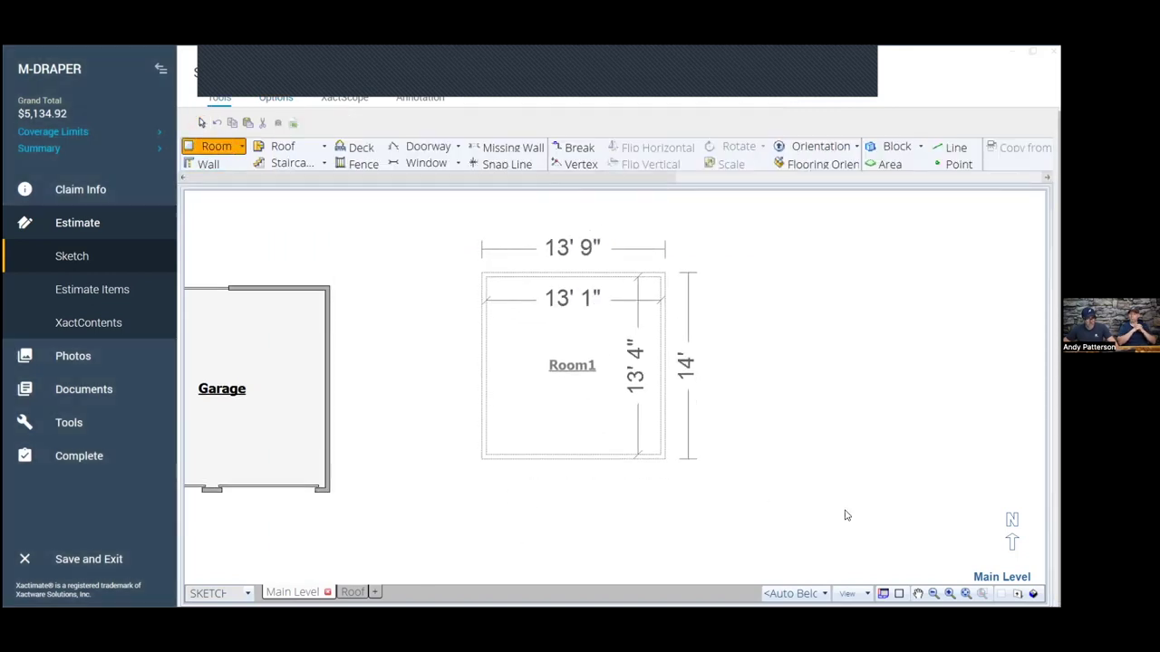
Step: Place a 2' 6" door midway along the new room's east wall and a missing wall opening in its north wall
click(428, 146)
click(845, 388)
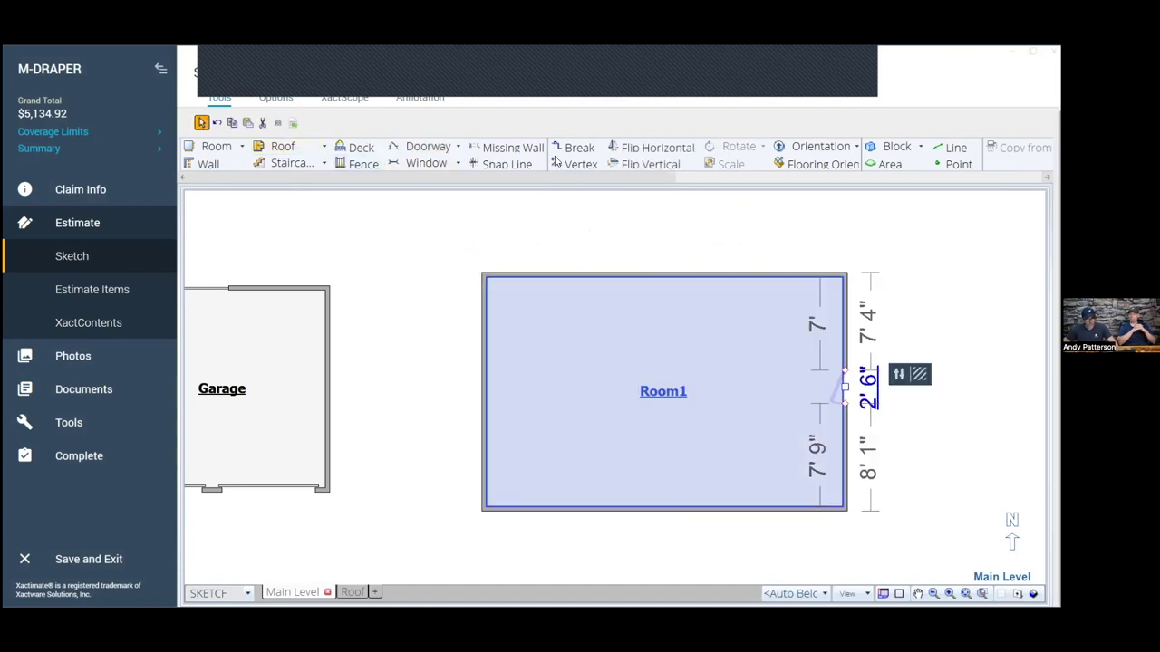
click(513, 147)
drag(588, 275, 774, 275)
Step: Place a window midway along the new room's west wall and stretch it southward to more than double its width
click(425, 163)
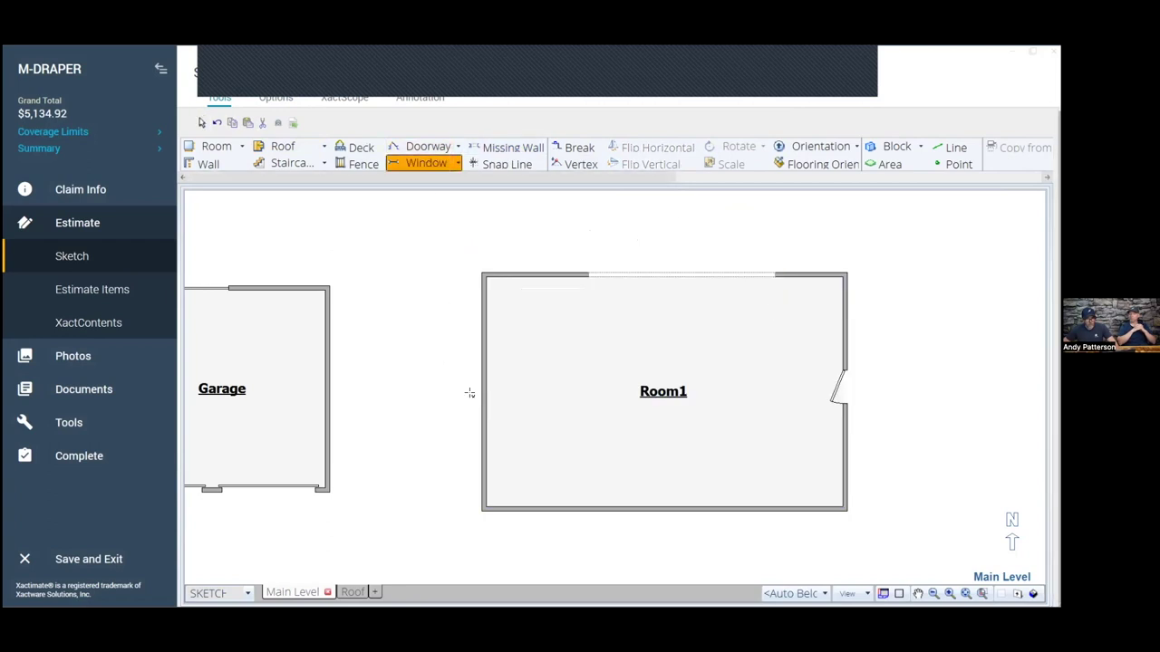
click(483, 388)
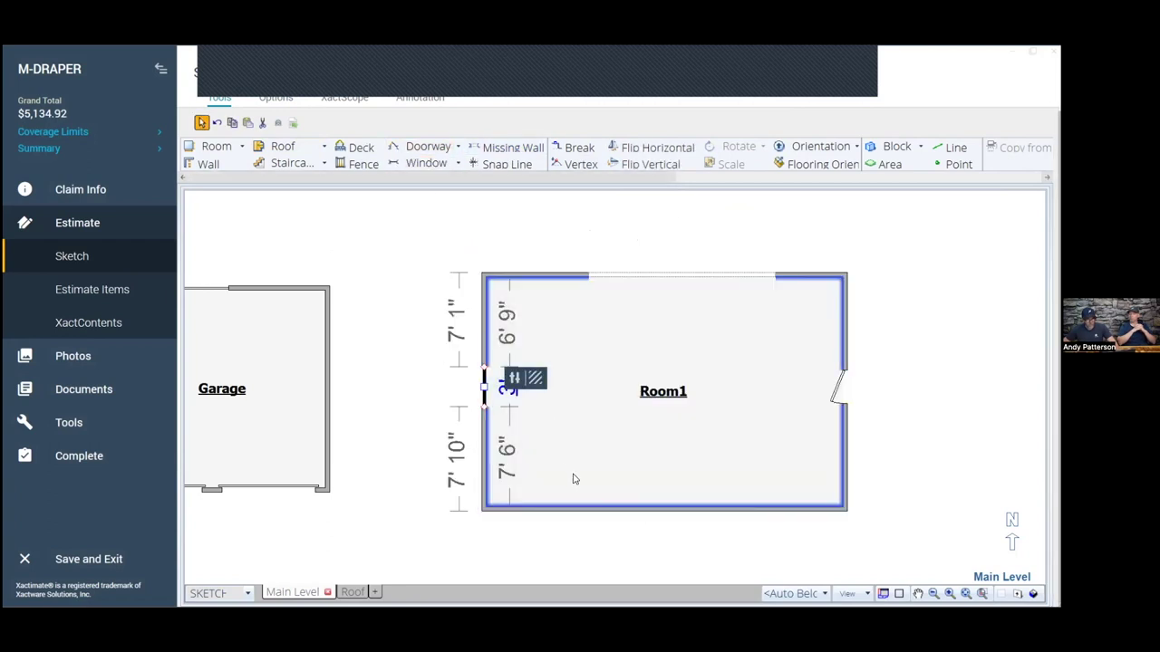
drag(484, 407, 484, 457)
click(453, 416)
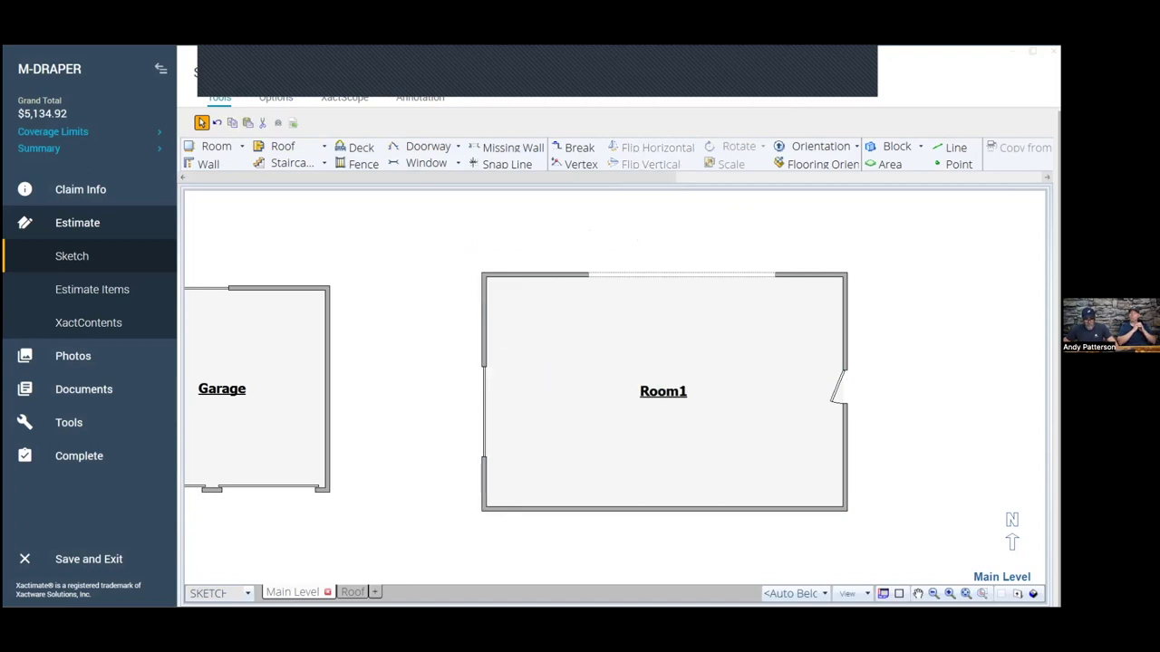
Step: Examine the new room's door, window and missing wall in 3D, and return to the plan view
click(1033, 593)
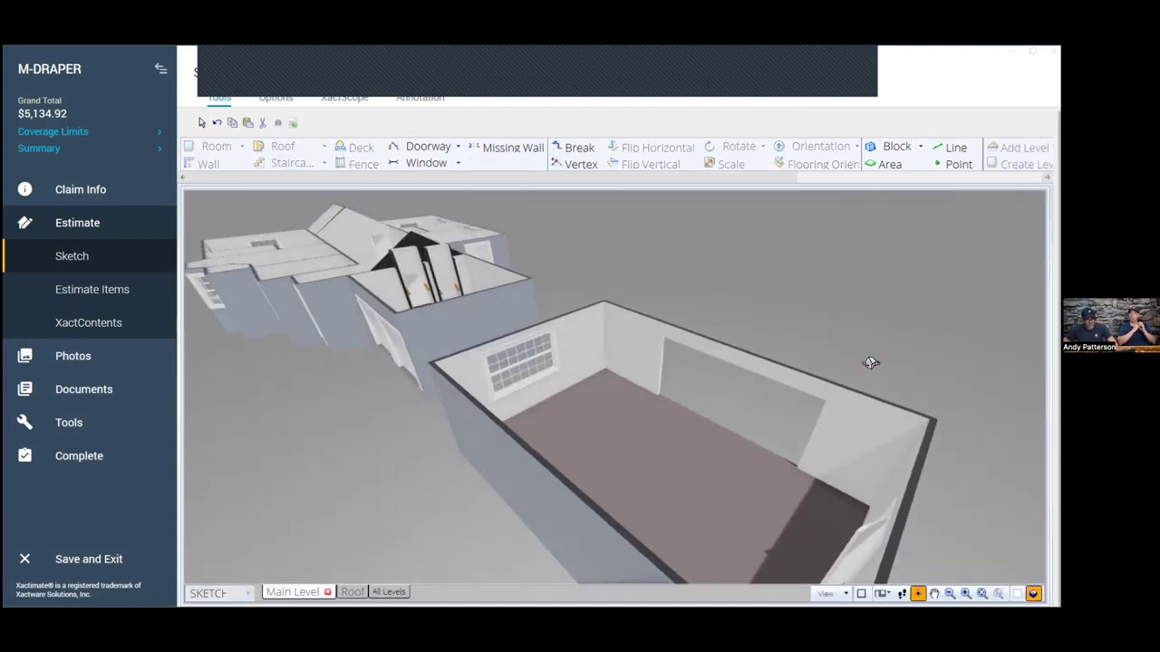
drag(771, 354, 743, 467)
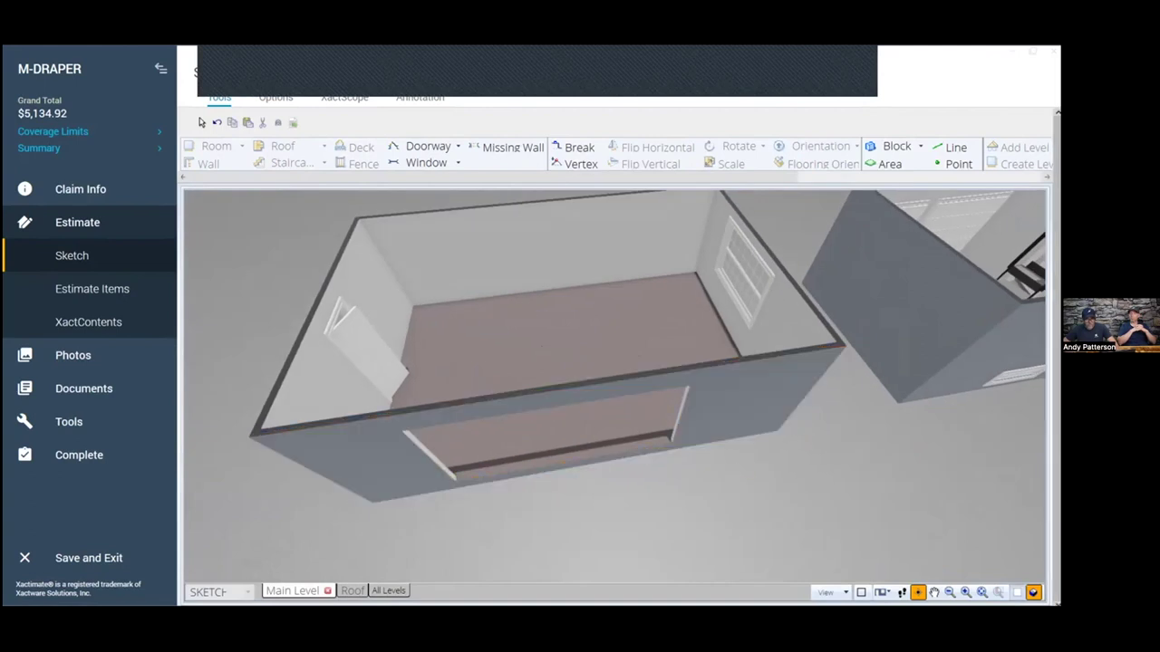
click(1016, 593)
Step: Rename Room1 with a person's first name followed by "Room", and open the estimate items
click(743, 372)
click(710, 397)
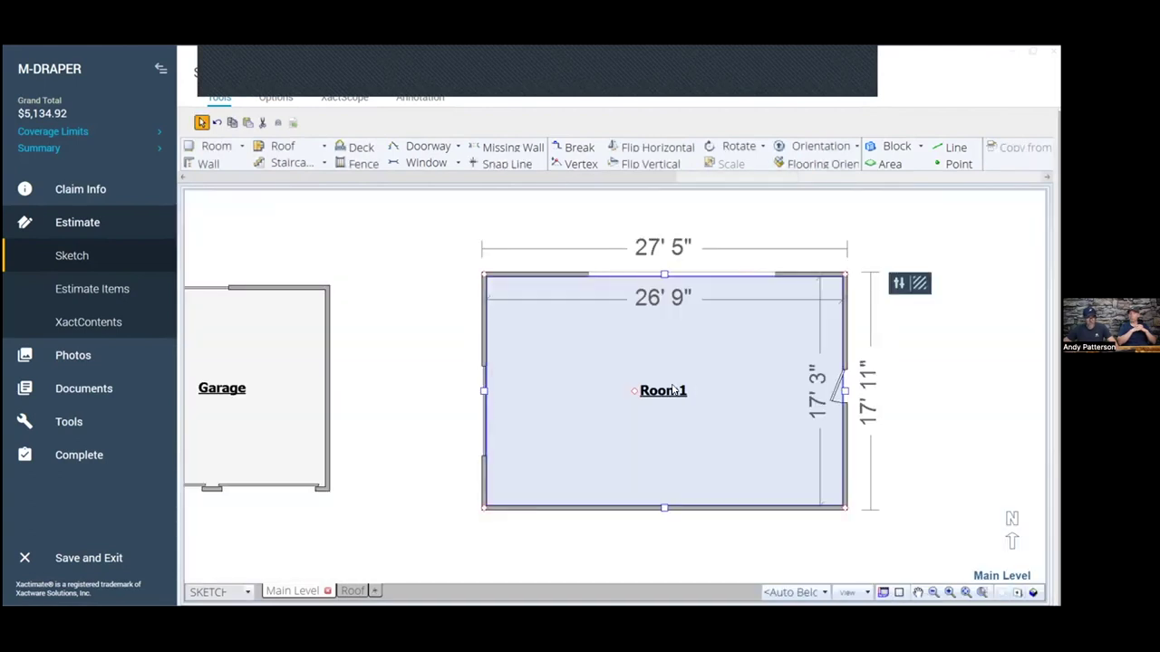
click(665, 395)
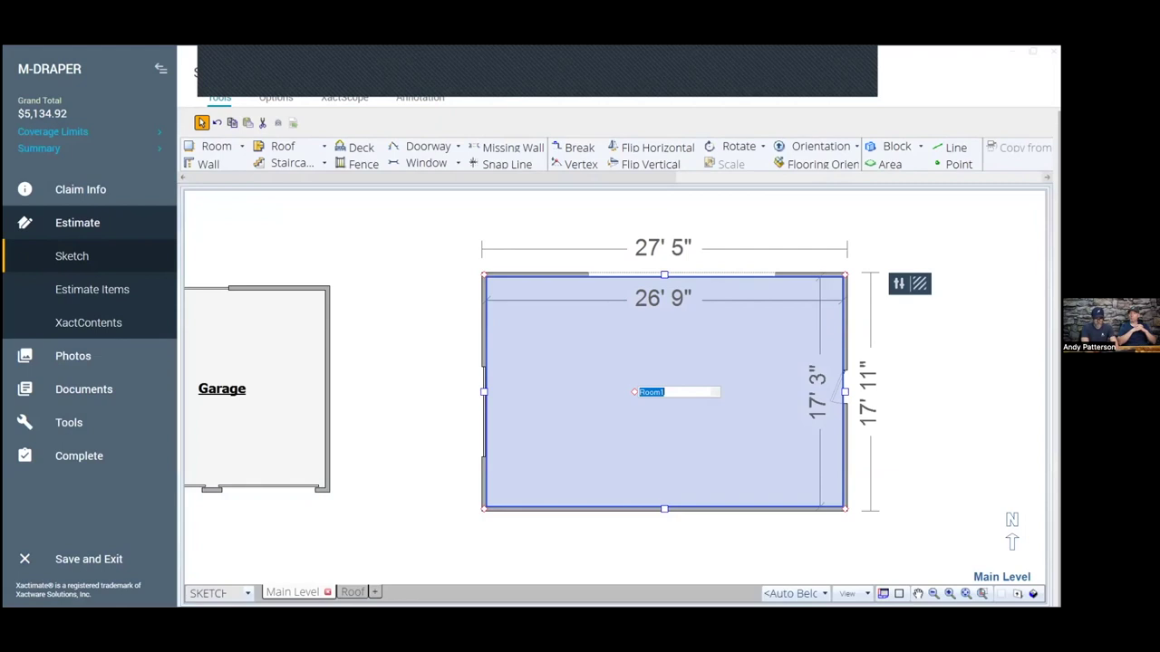
text(Matts Room)
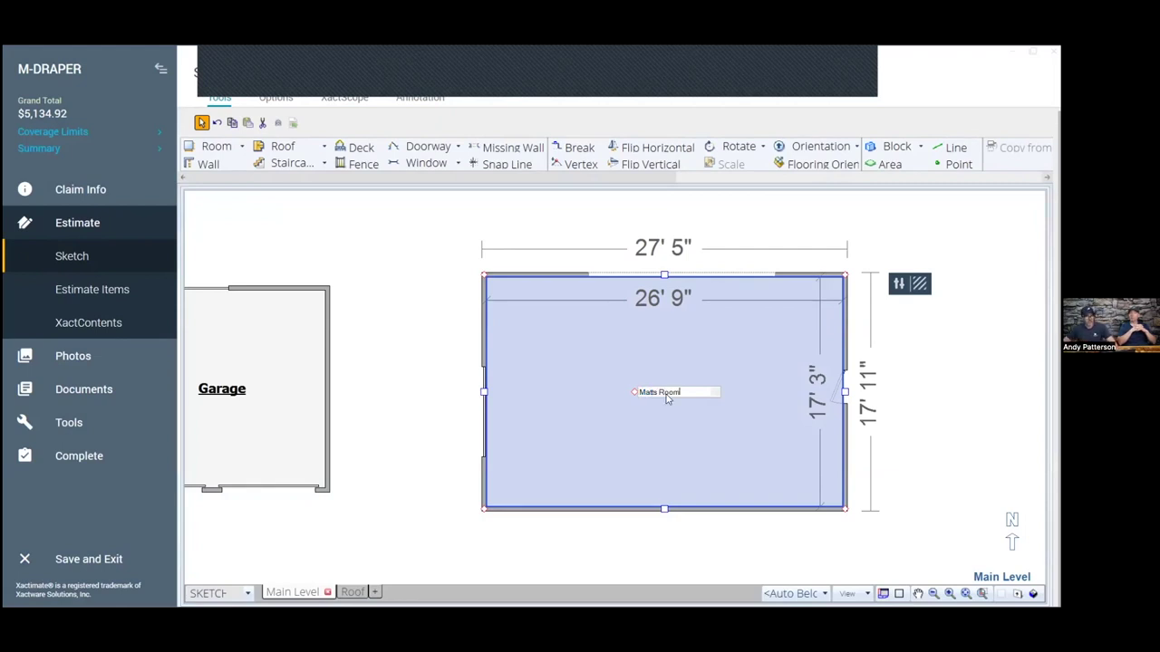
key(Return)
click(72, 288)
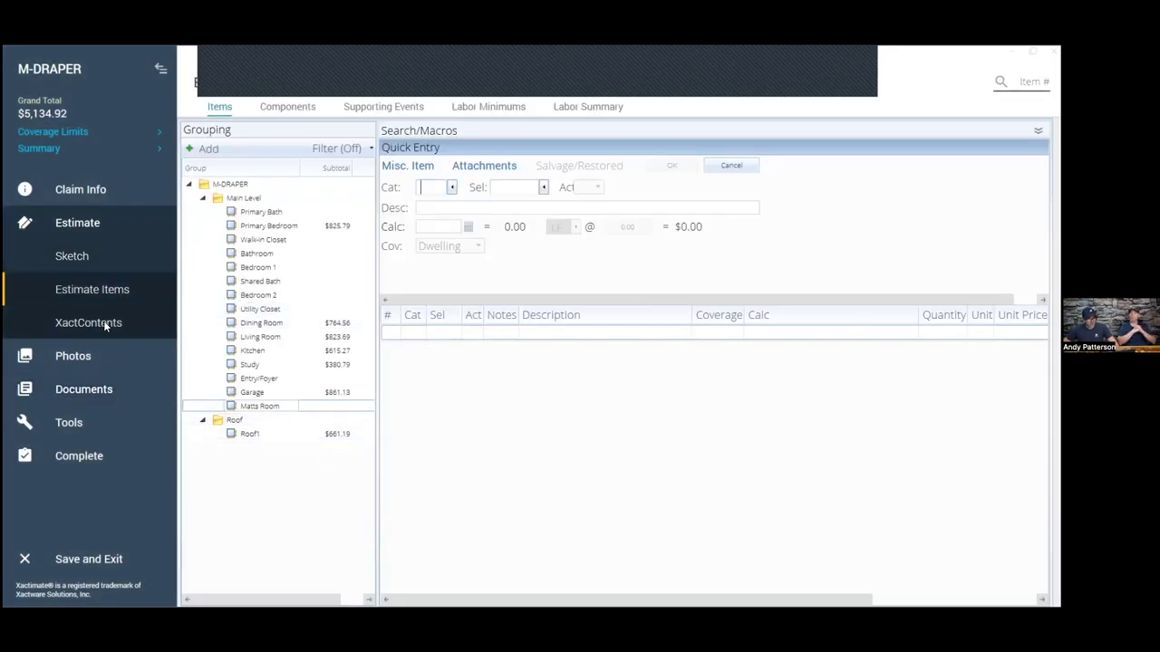
Step: Add the PNT P paint line item to the new room, covering walls and ceiling with the WC variable
click(247, 407)
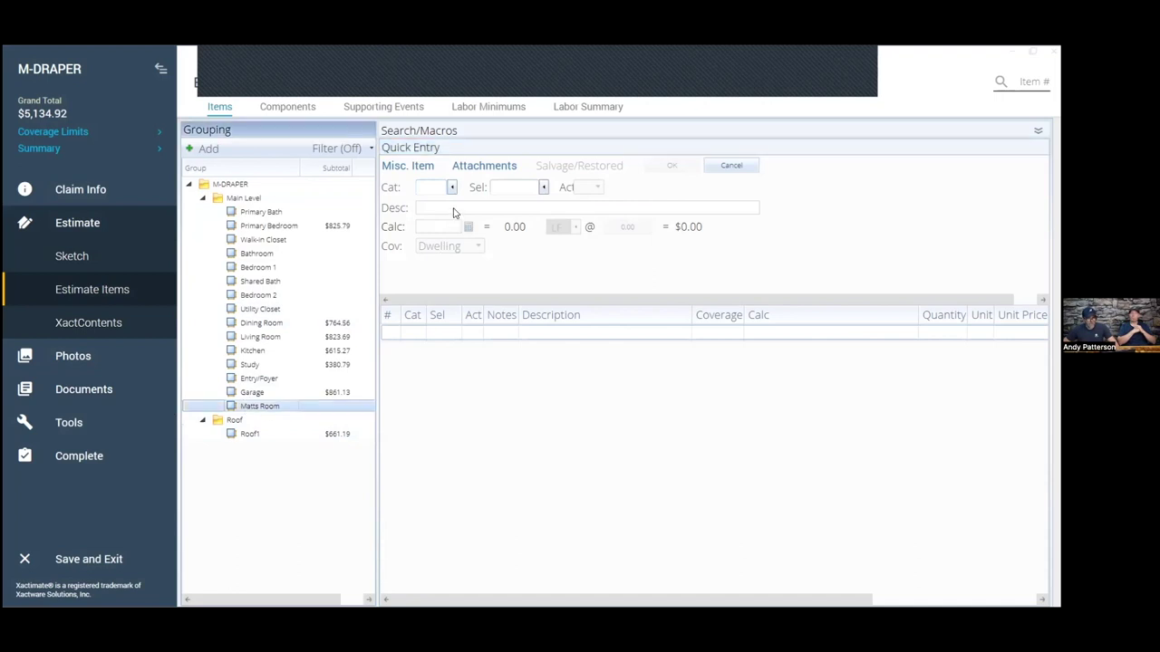
click(426, 187)
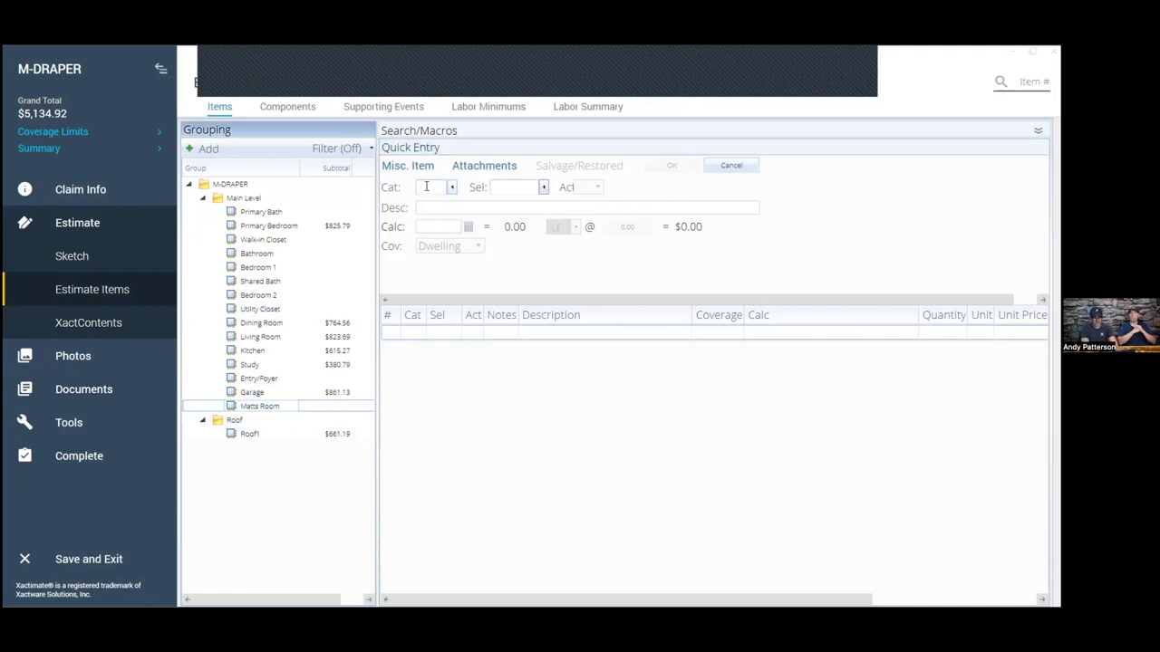
text(pnt)
key(Tab)
text(p)
key(Tab)
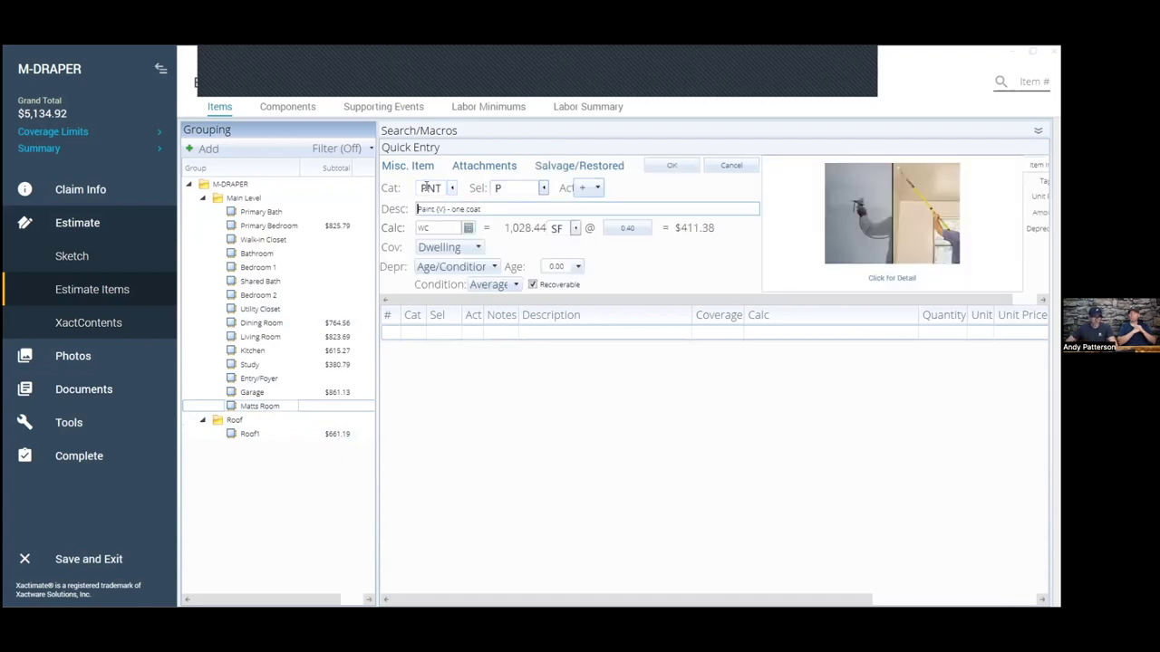
click(520, 233)
key(Return)
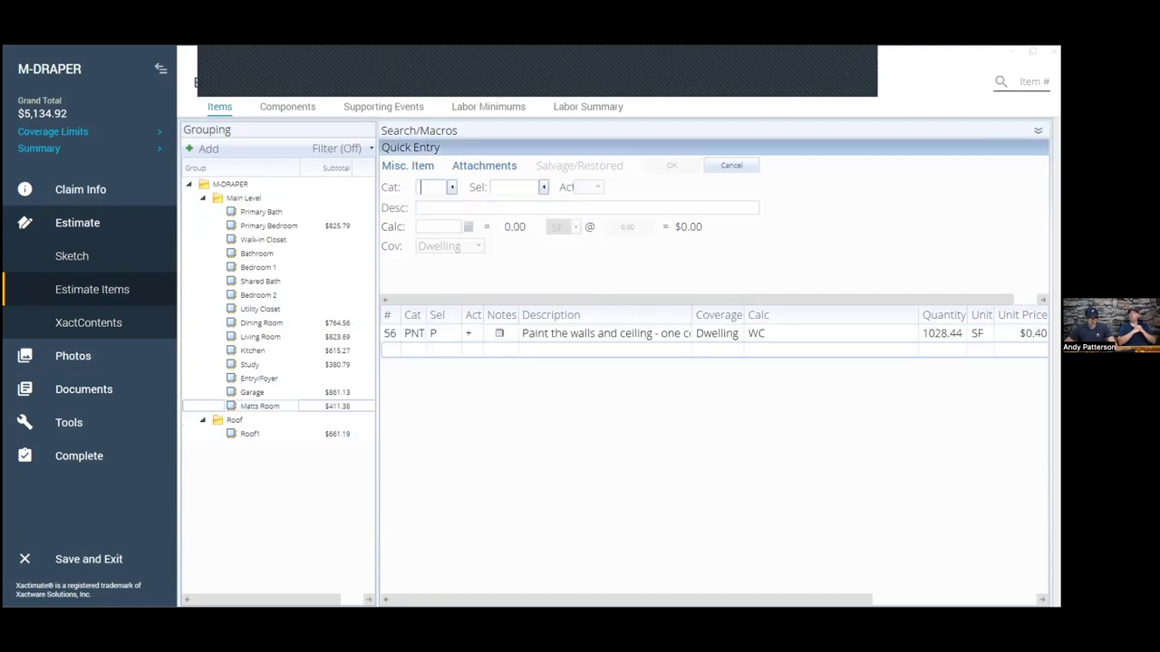
Step: In the sketch preferences' door and window defaults, turn off deducting windows, doors and missing walls from wall calculations
click(106, 260)
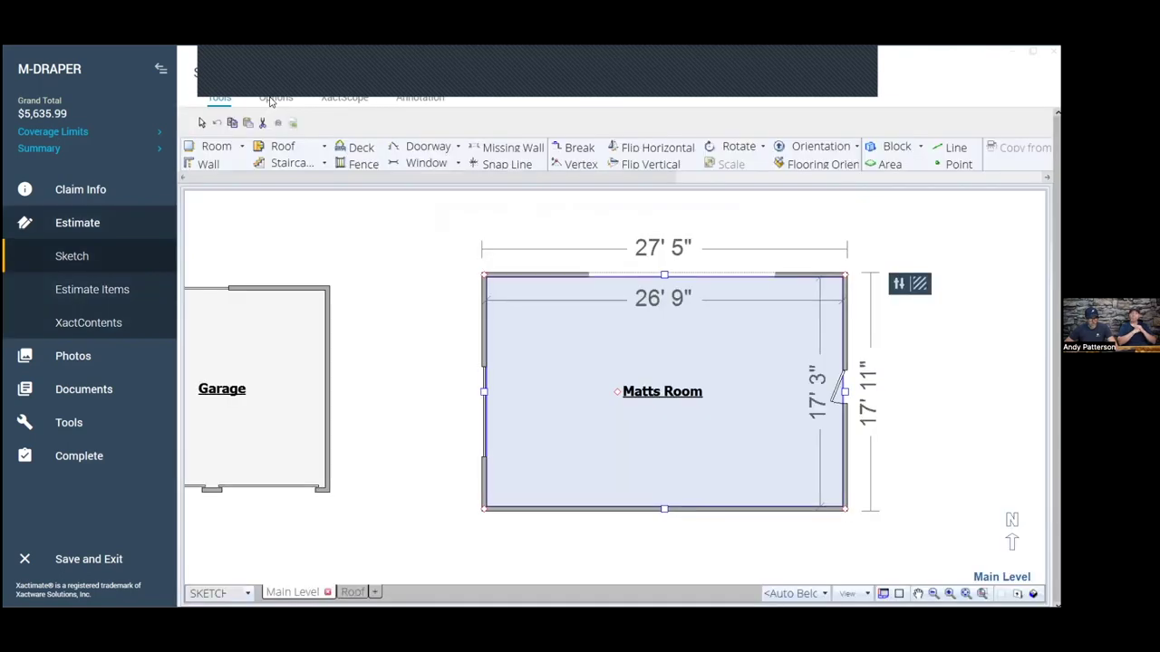
click(273, 98)
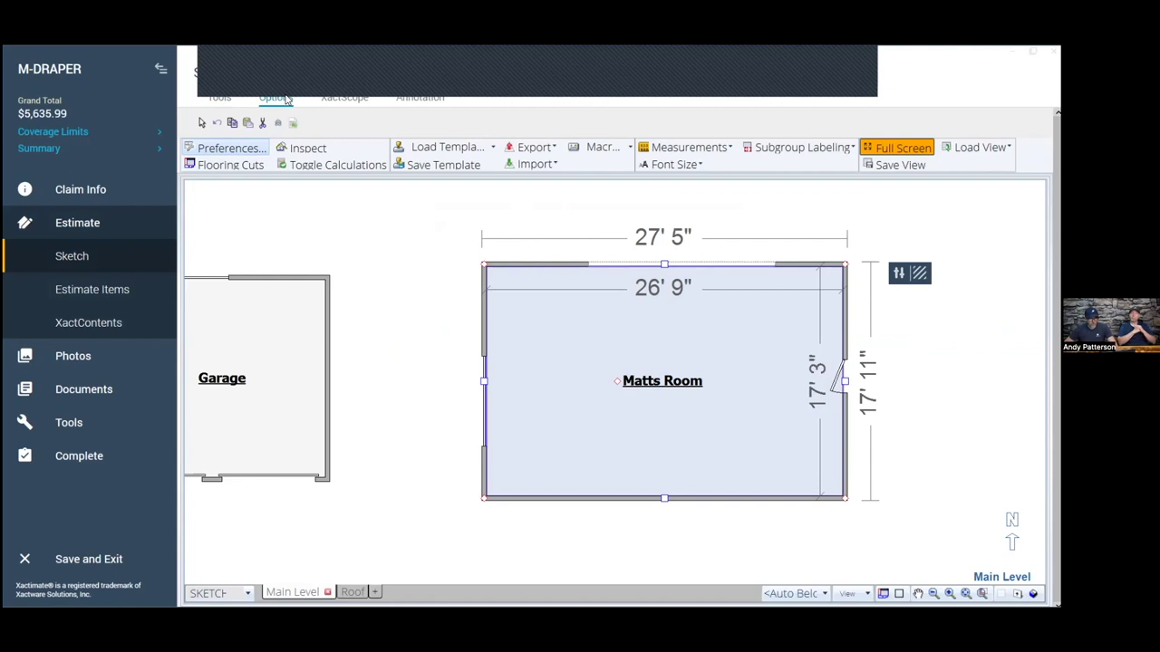
click(257, 150)
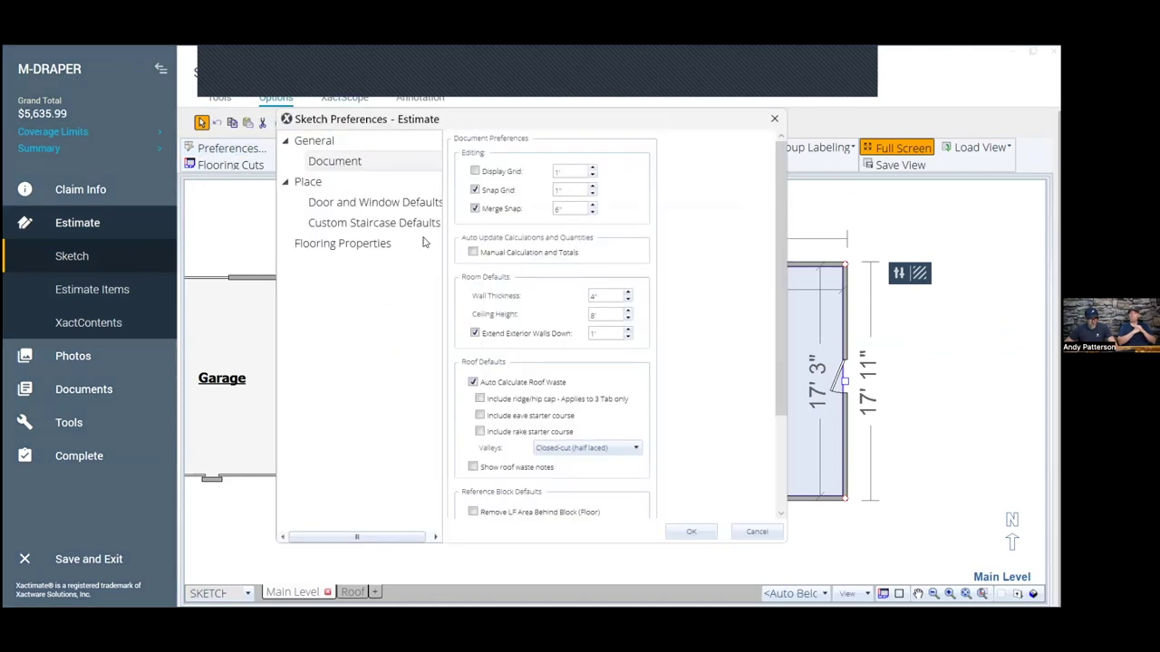
click(350, 207)
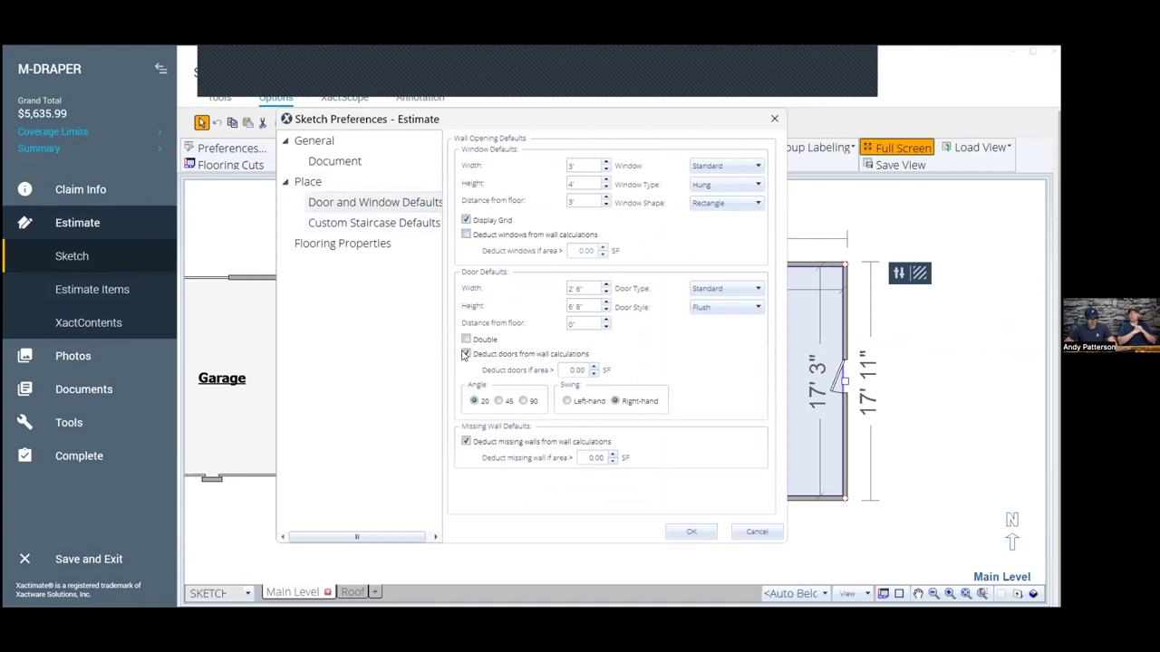
click(466, 442)
Step: Delete the new room's paint line item in the estimate items and re-enter it as PNT P
click(120, 292)
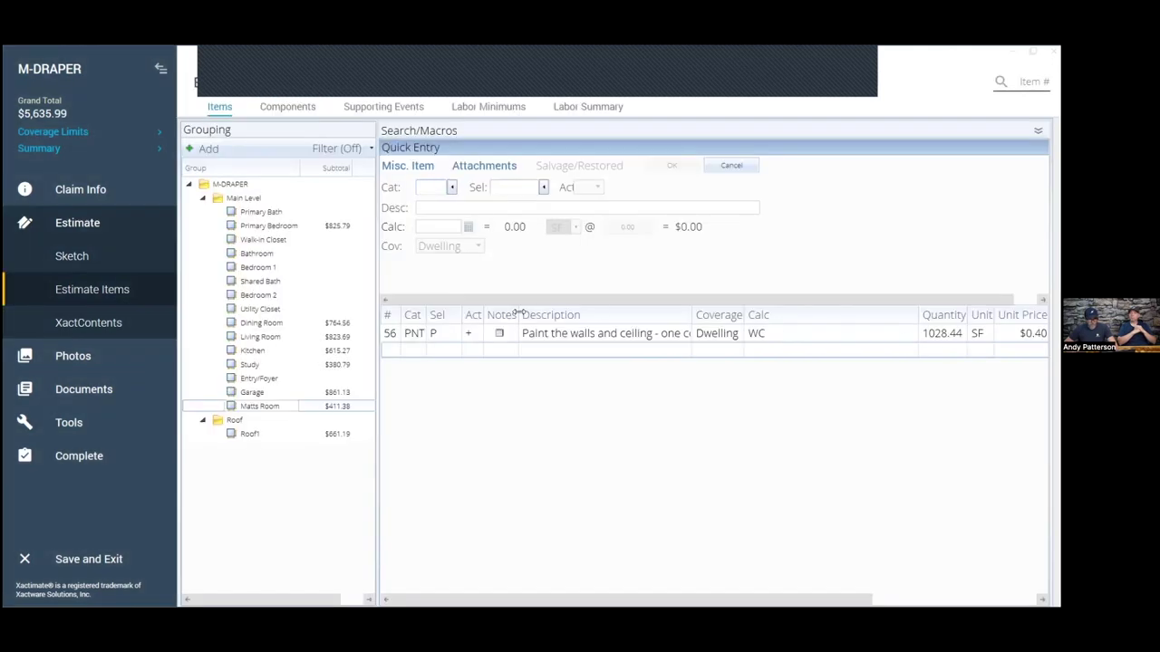
click(396, 337)
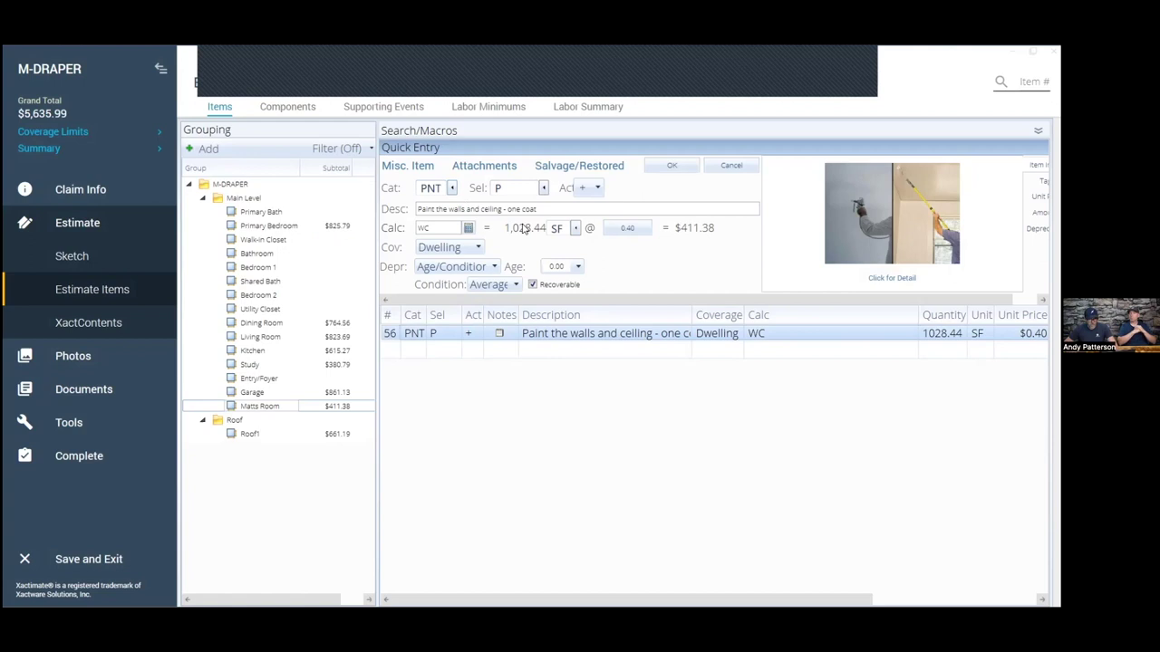
click(674, 165)
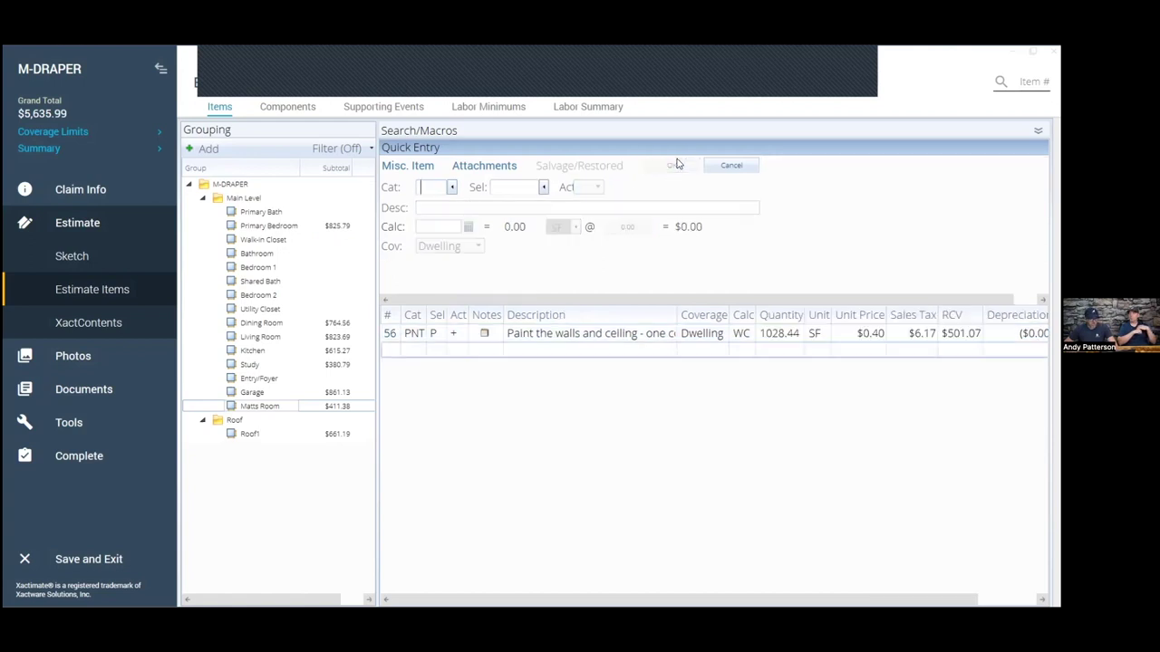
click(386, 339)
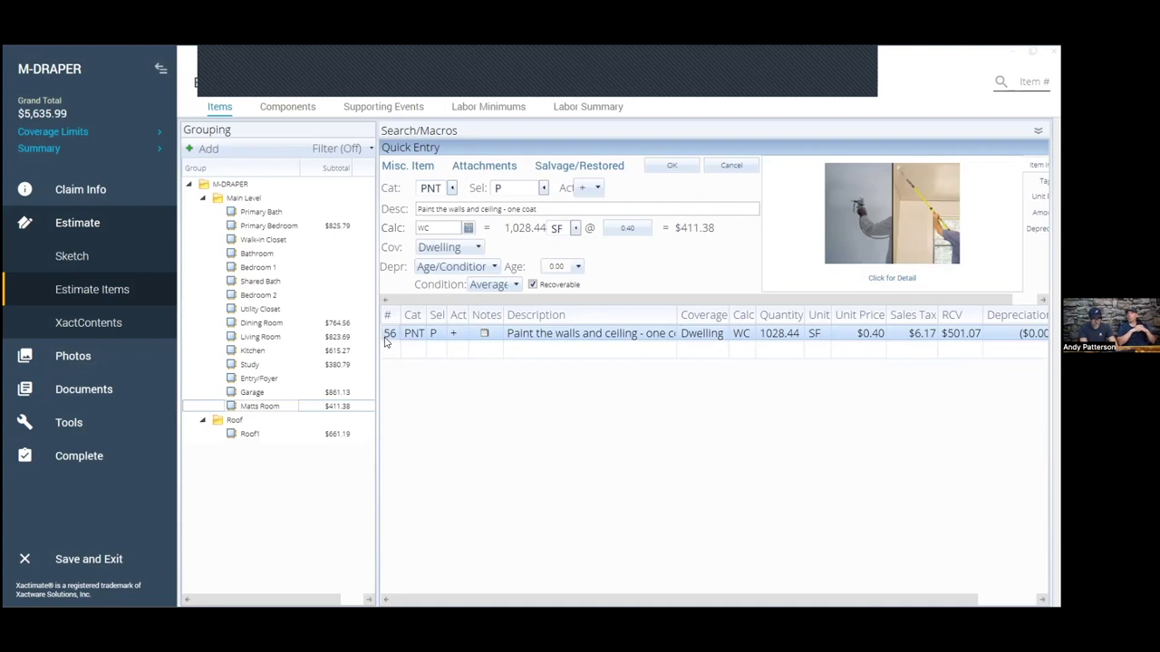
key(Delete)
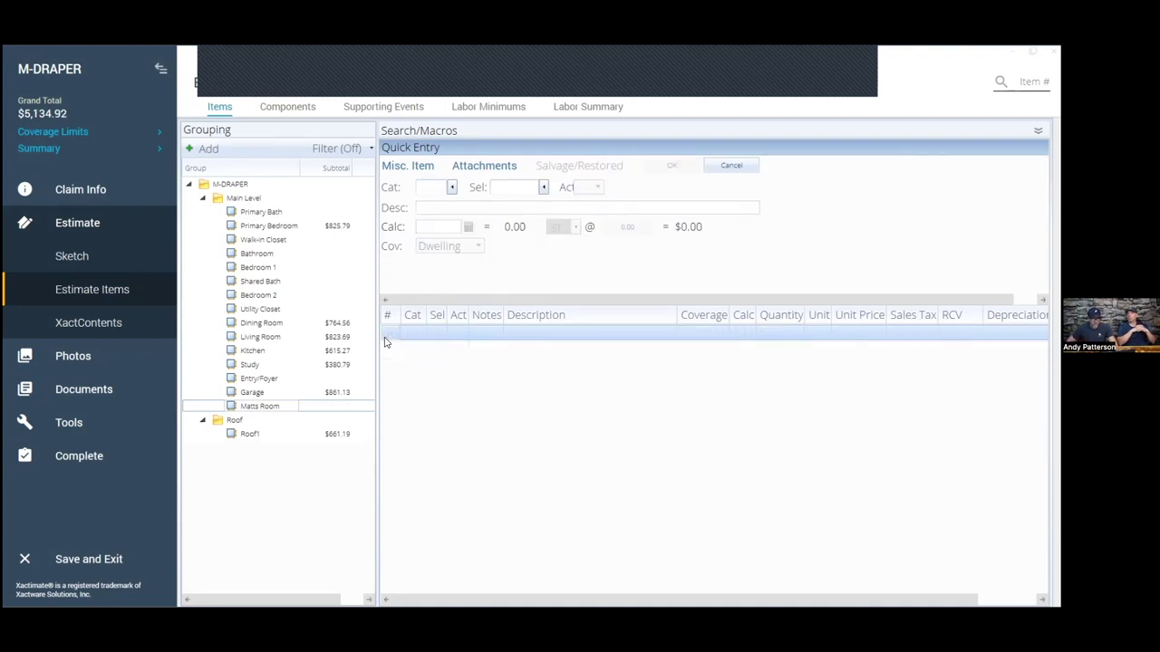
text(PNT)
key(Tab)
text(P)
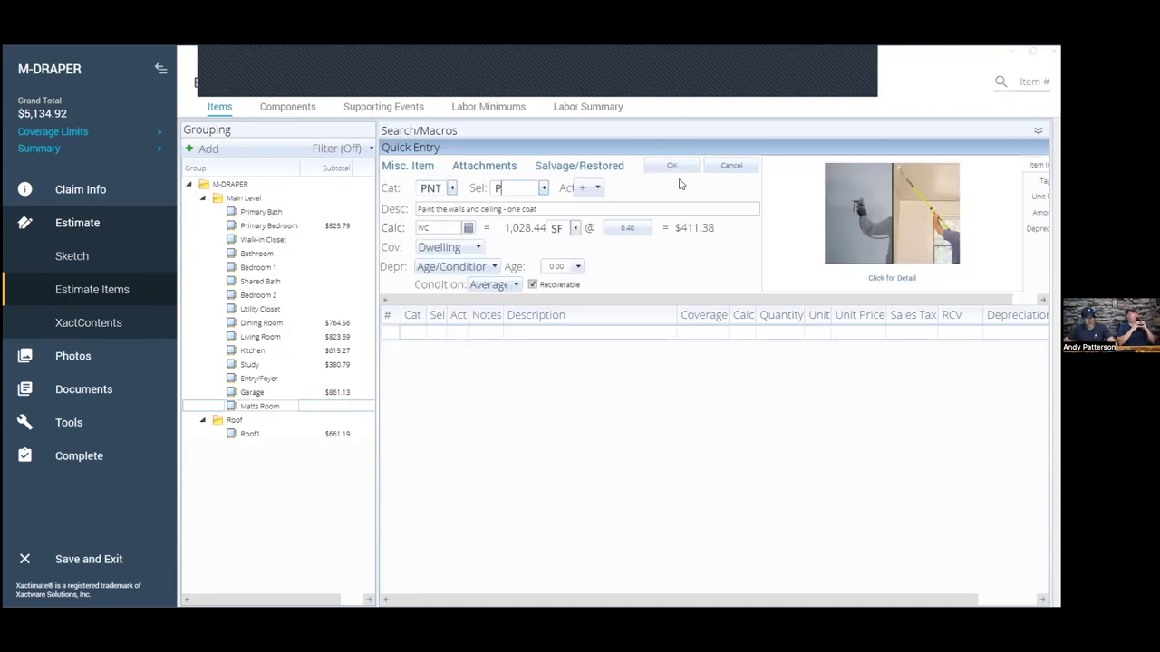
Step: Return to the sketch, review the document preferences, and toggle the missing wall deduction in the door and window defaults
click(94, 256)
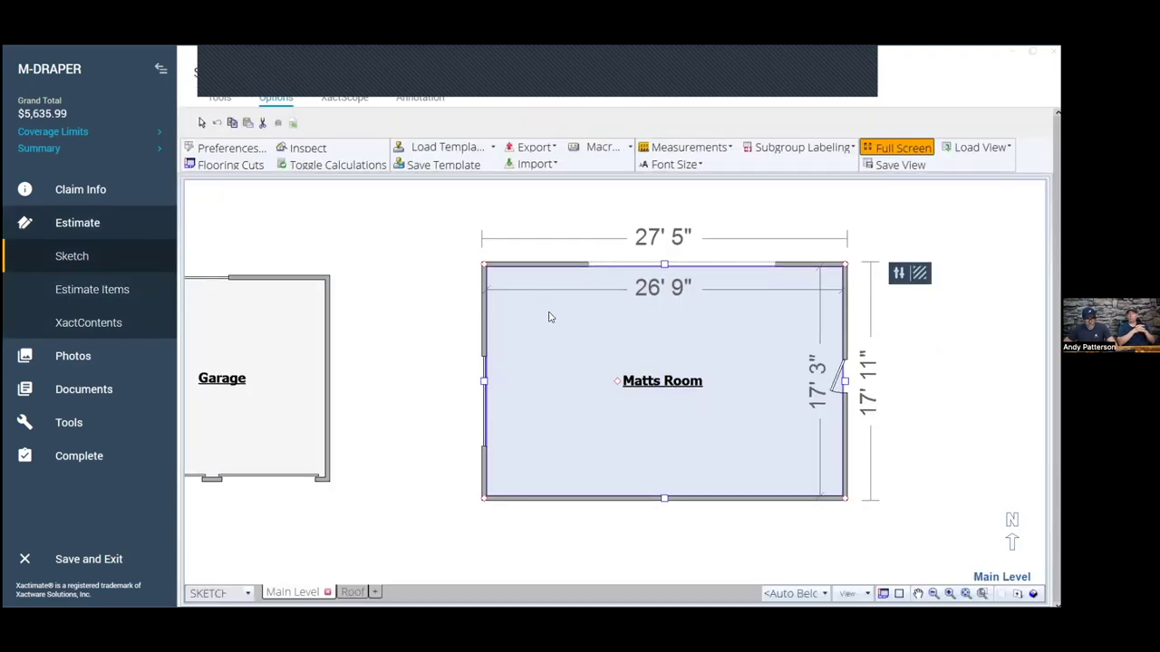
click(657, 313)
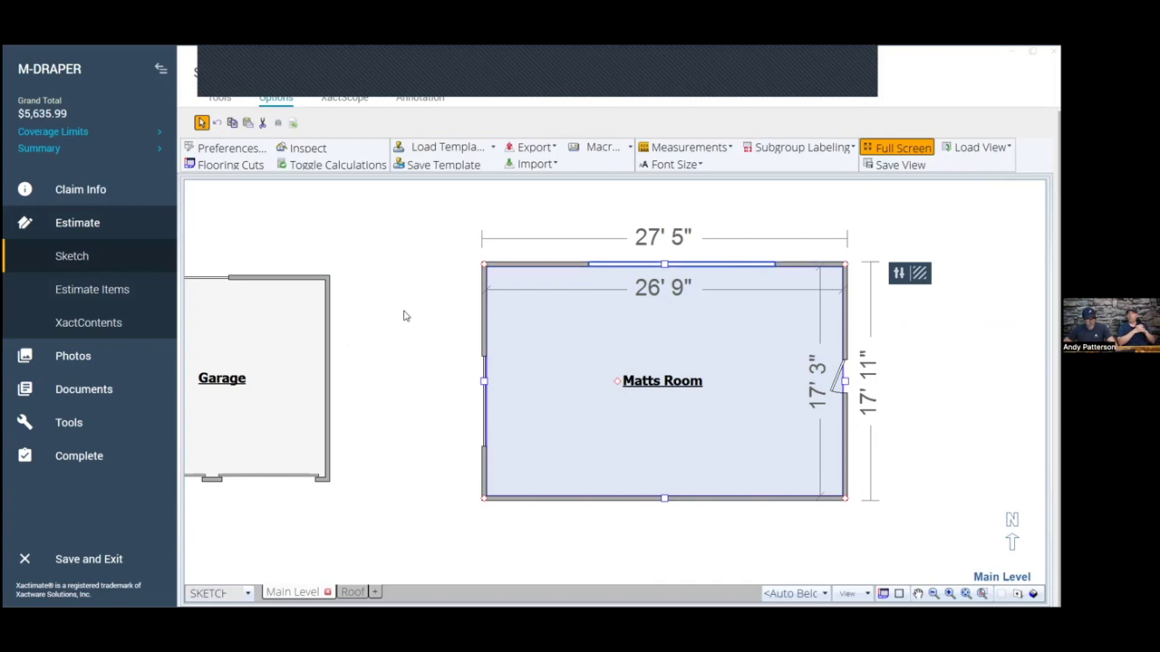
click(458, 241)
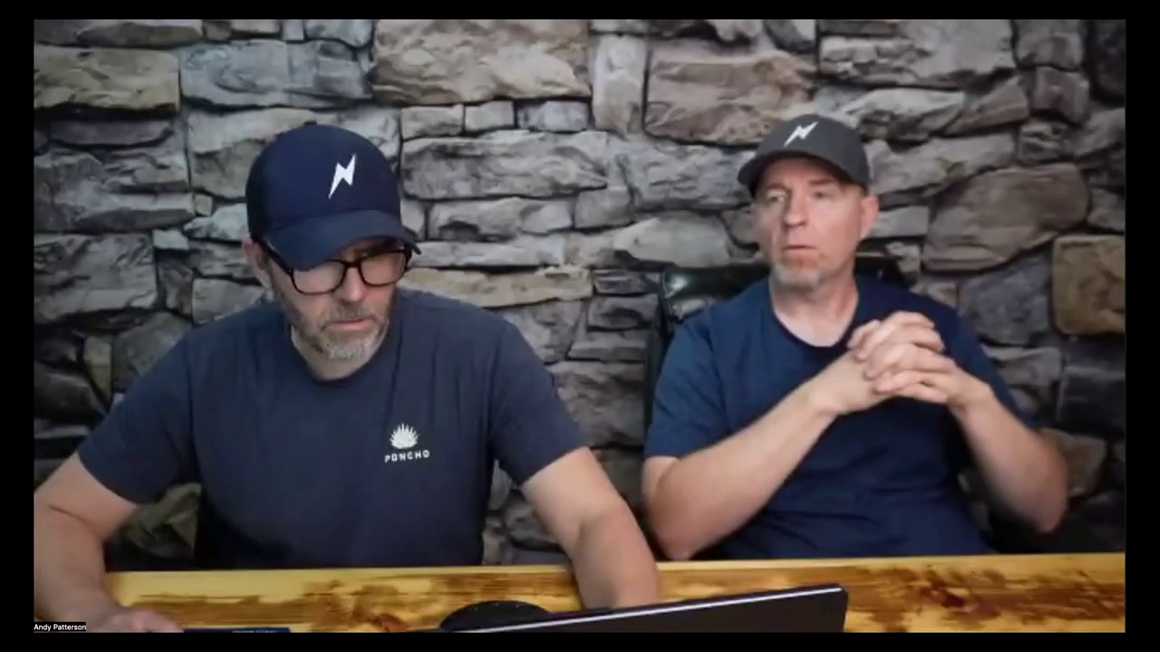
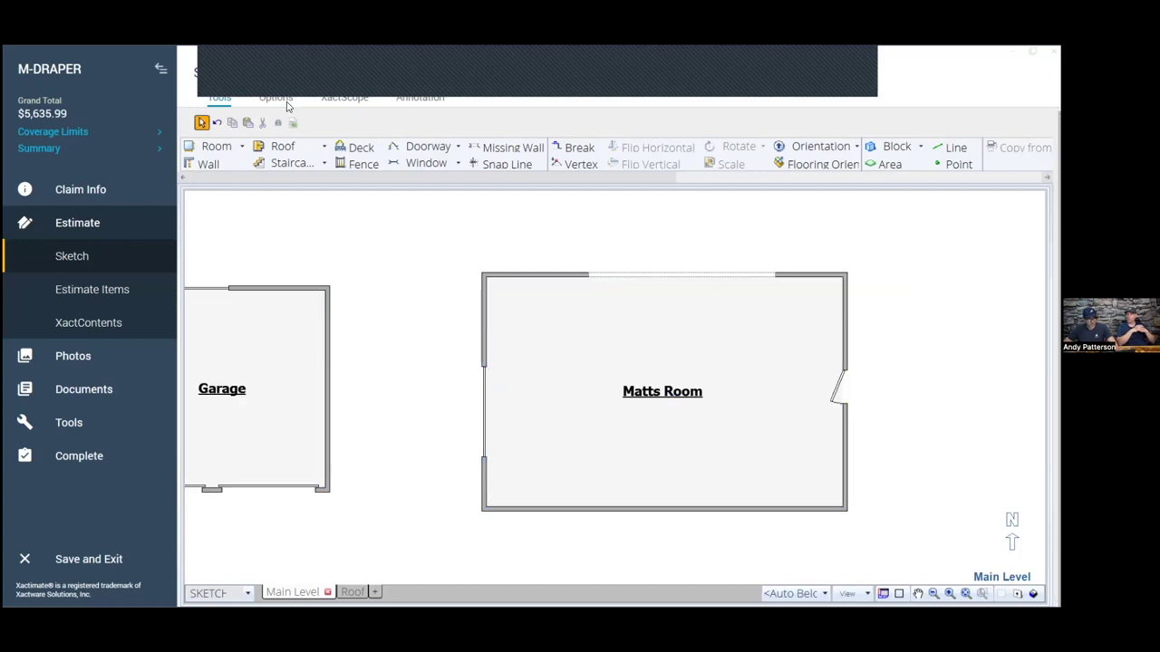
click(286, 96)
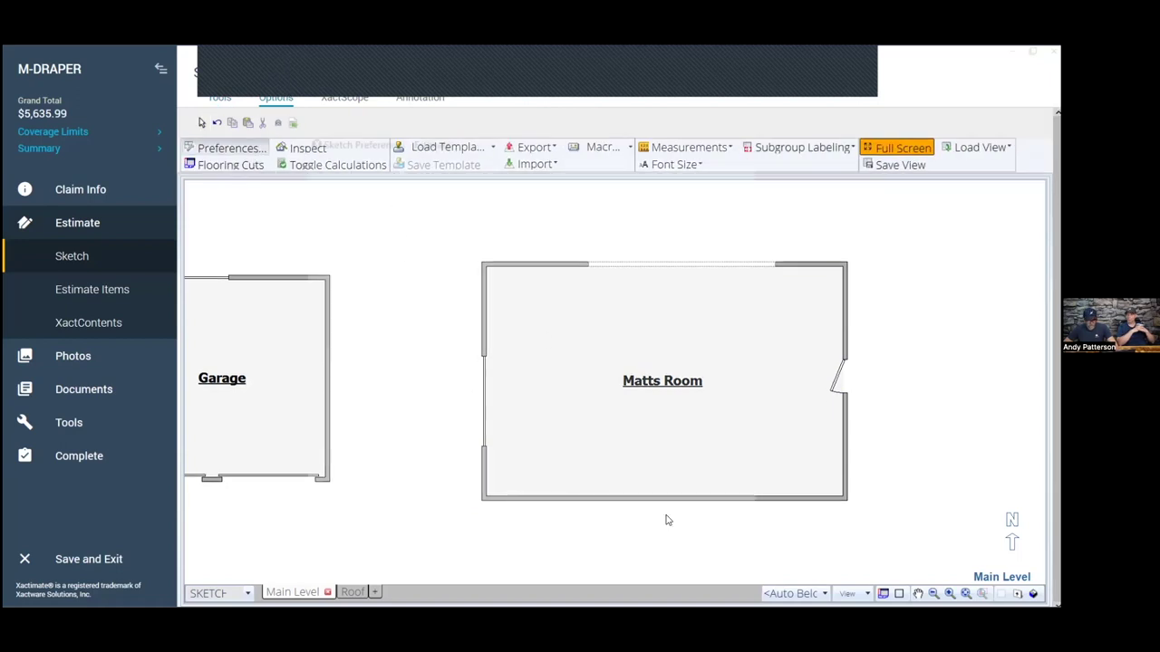
scroll(733, 423, down, 5)
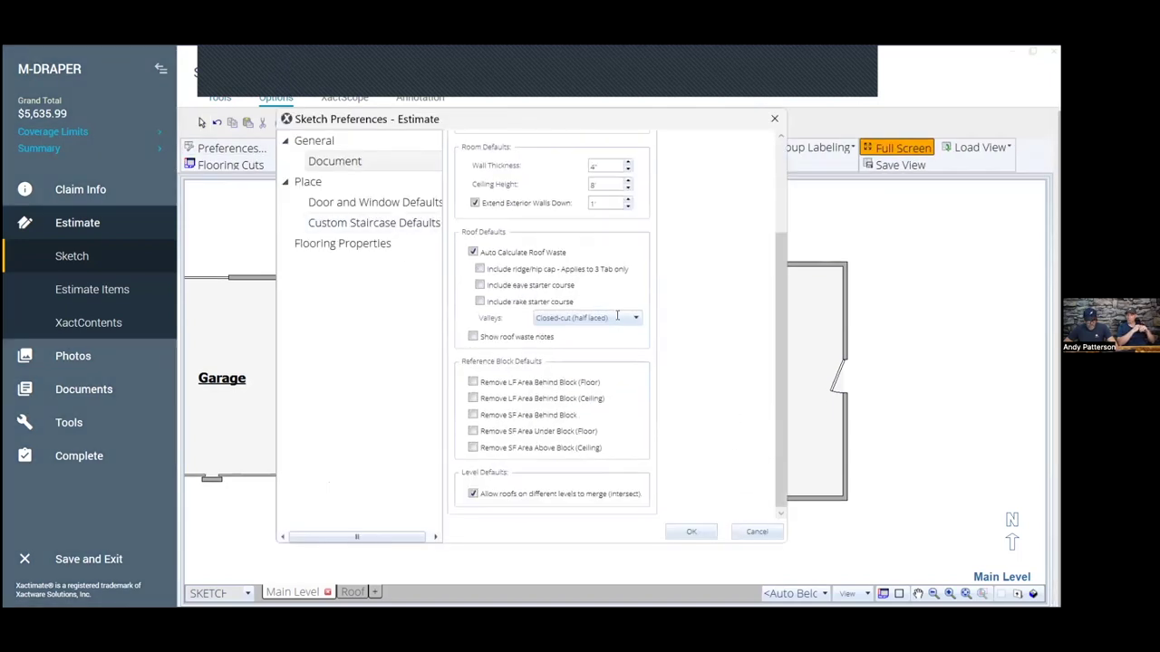
scroll(582, 285, up, 5)
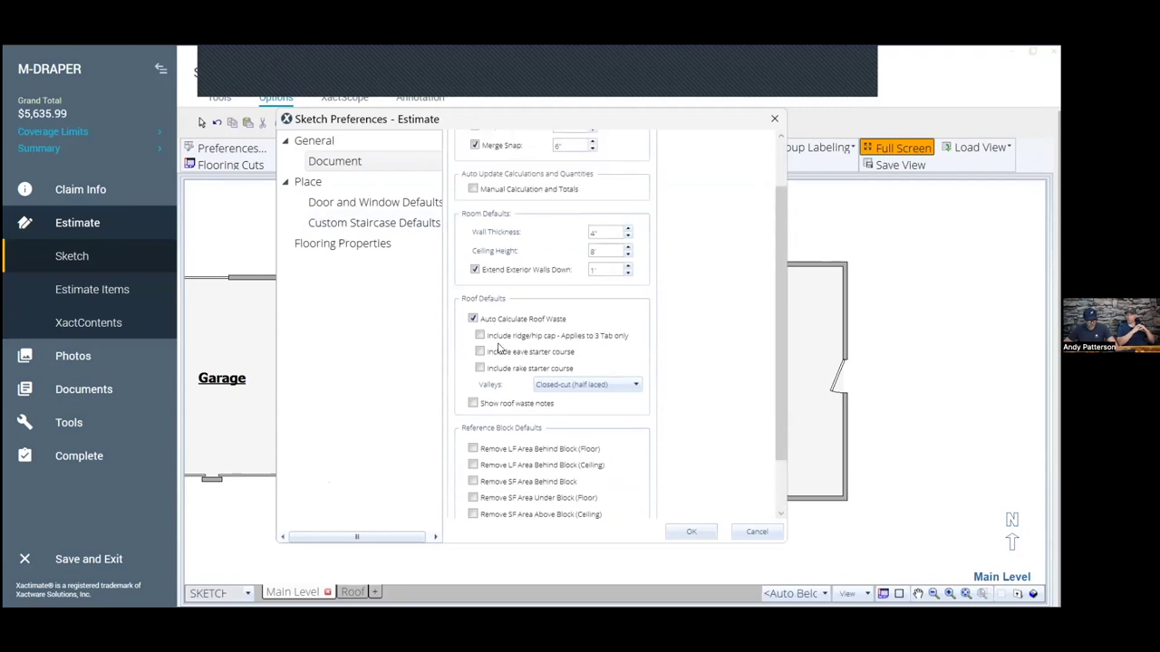
click(374, 202)
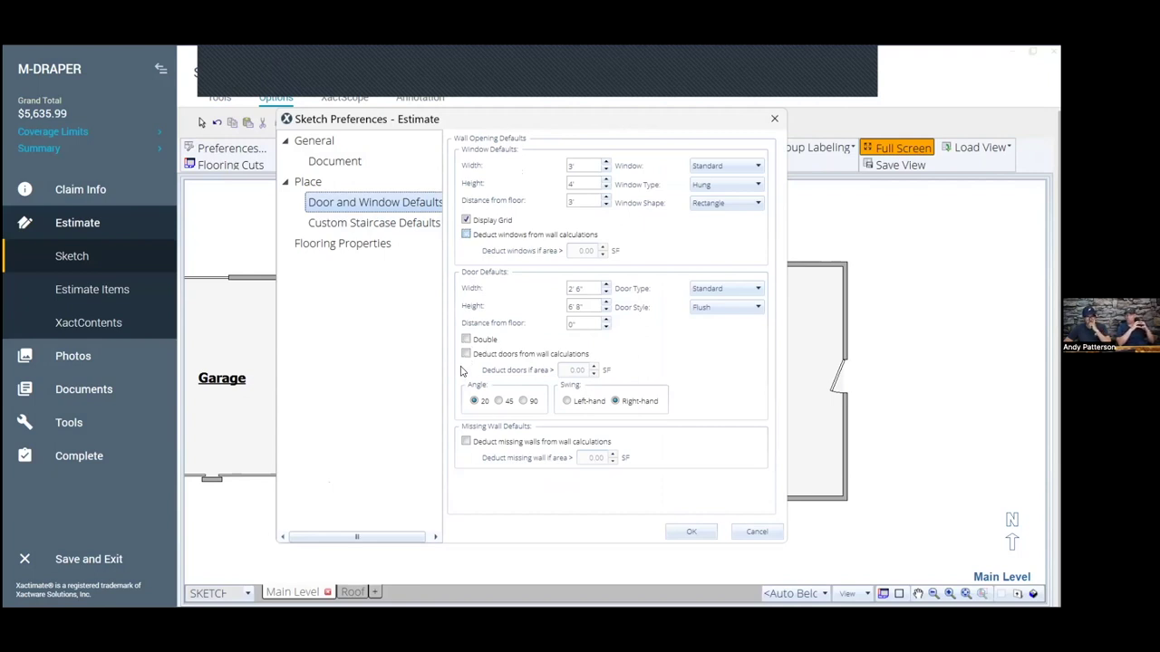
click(465, 442)
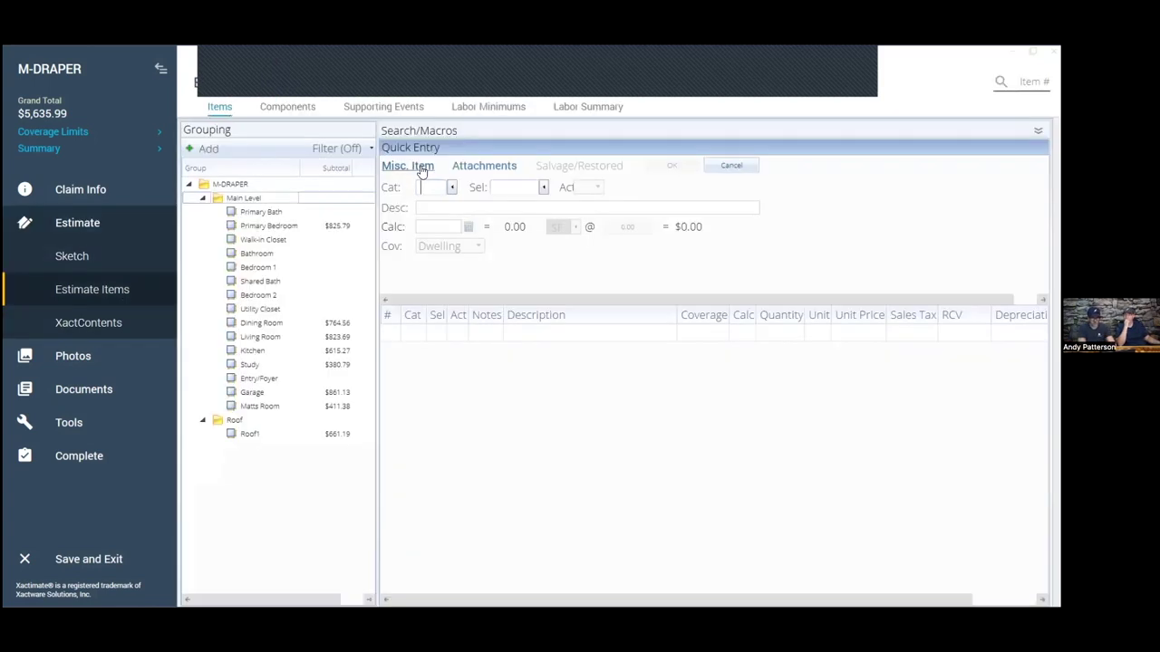
text(PNT)
key(Tab)
text(P)
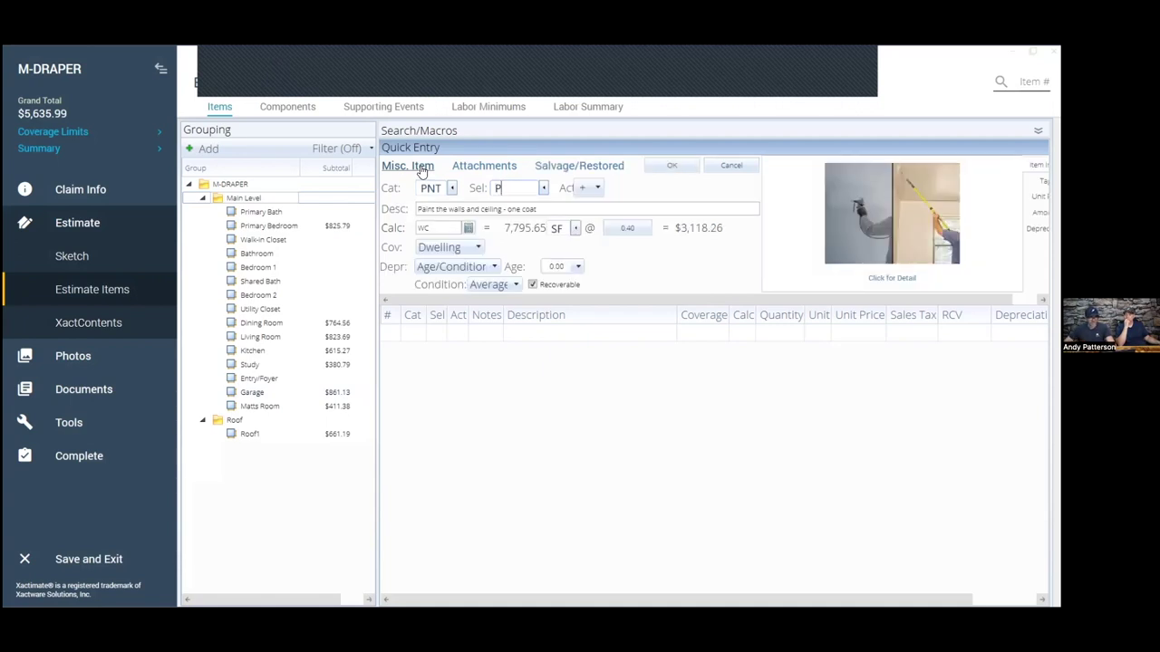
key(BackSpace)
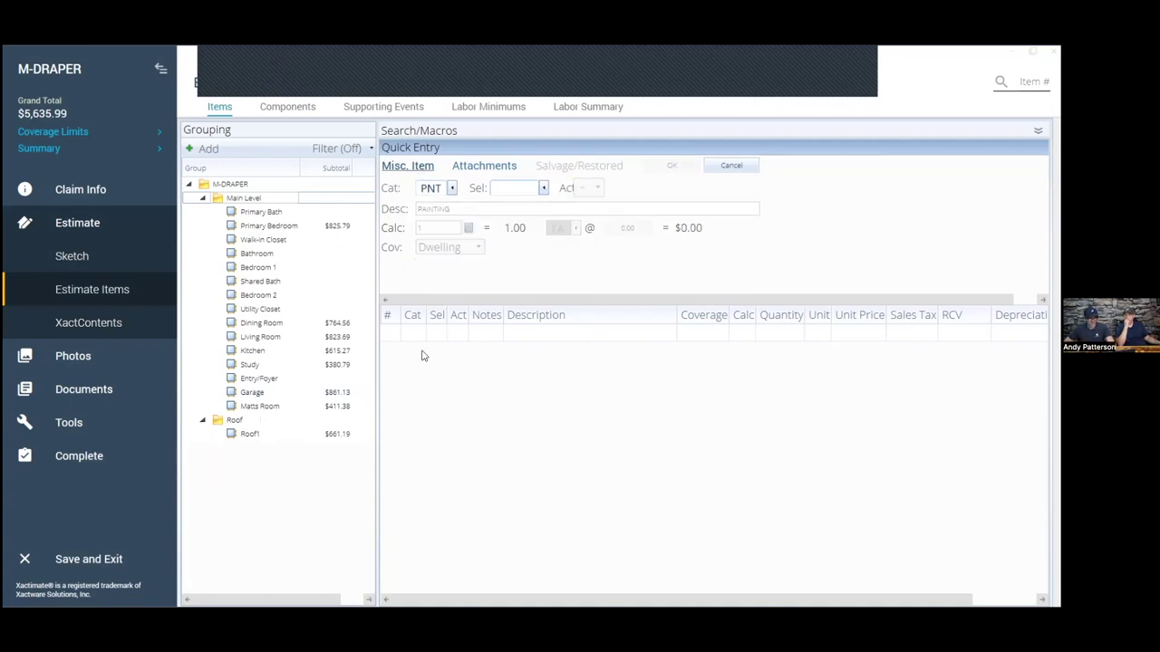
text(P)
key(Return)
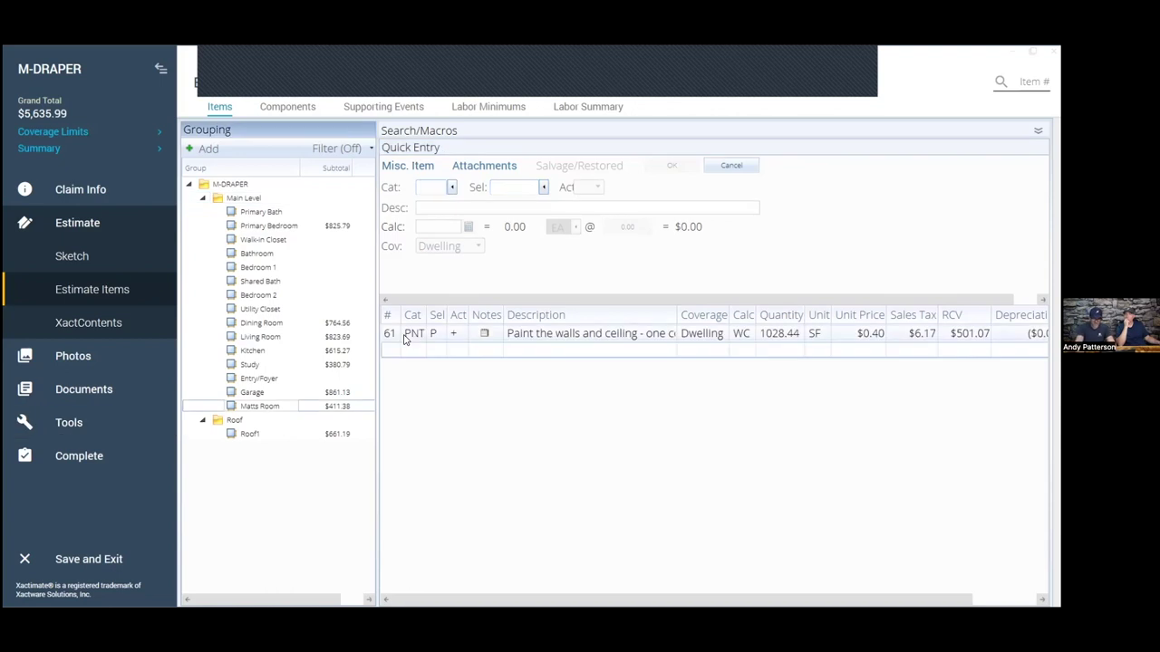
Step: Delete the paint line item from the new room's estimate items
click(405, 338)
key(BackSpace)
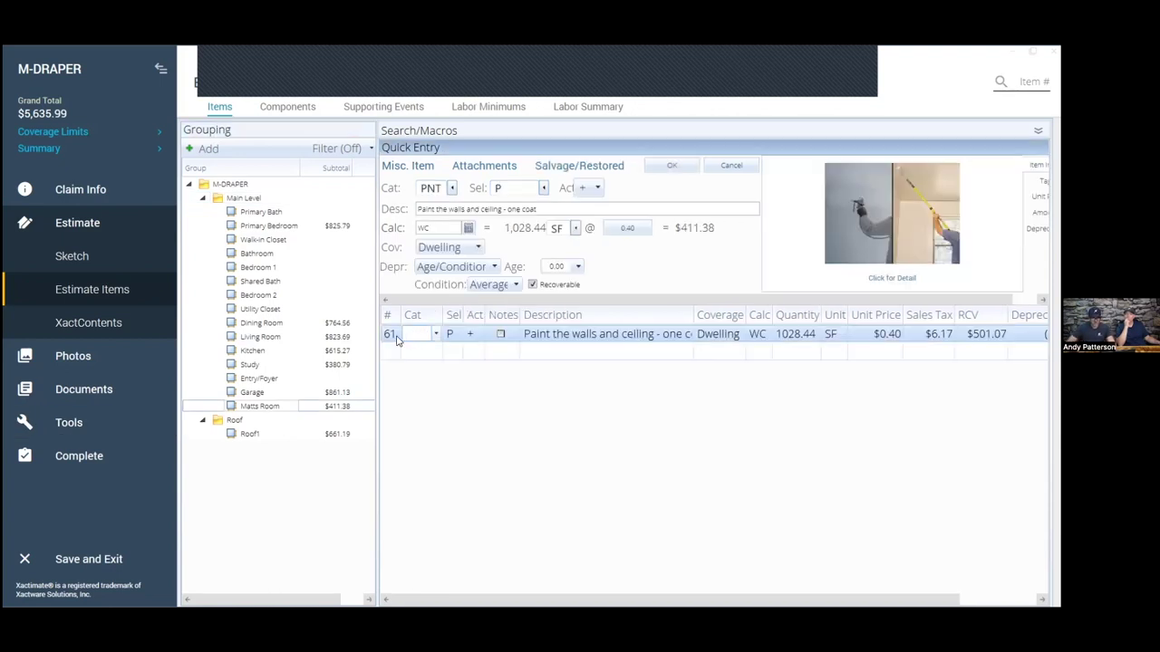
key(Escape)
key(Delete)
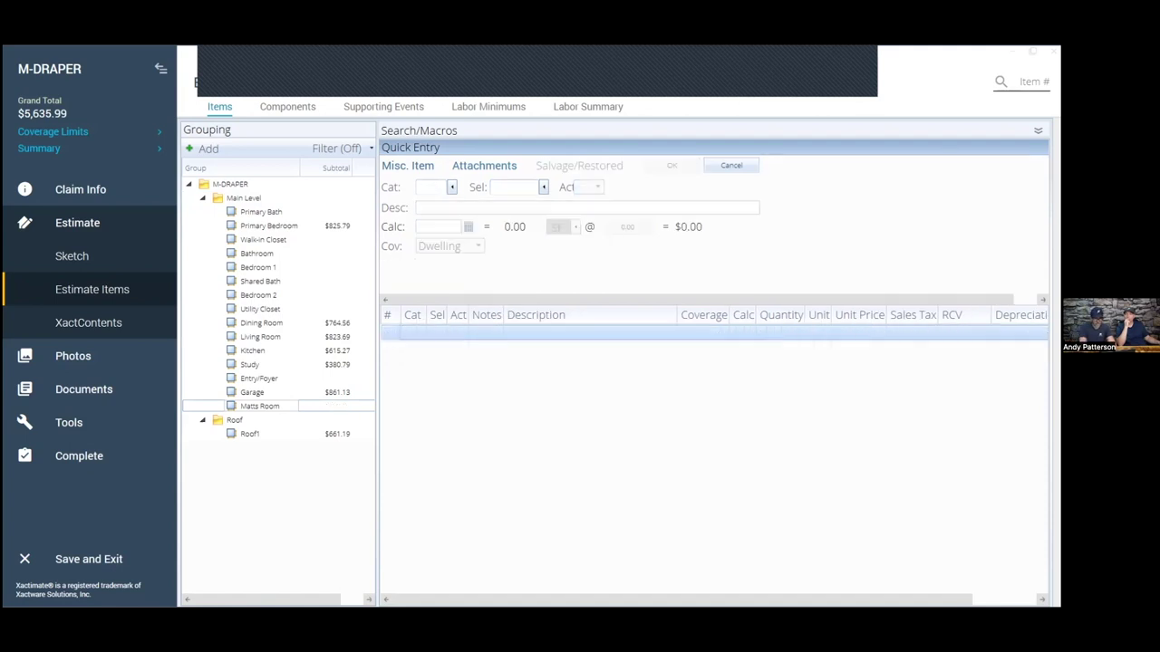
Step: Enter a fresh PNT P line item for one coat on the new room's walls and ceiling
click(424, 187)
text(PNL)
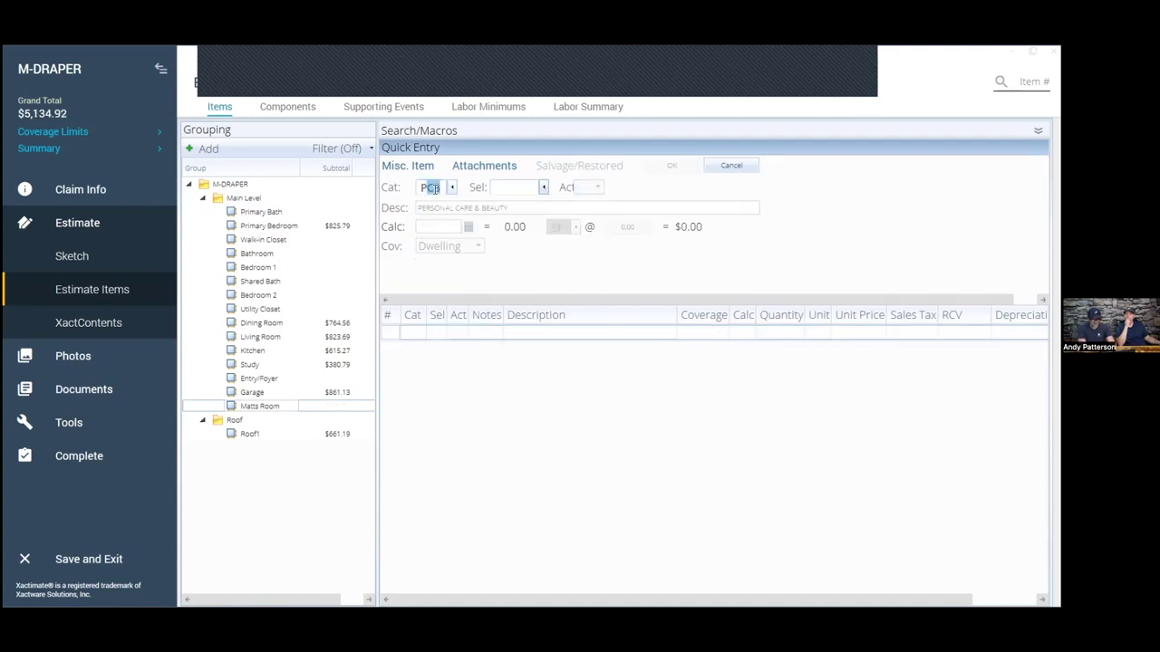
key(BackSpace)
text(T)
key(Tab)
text(P)
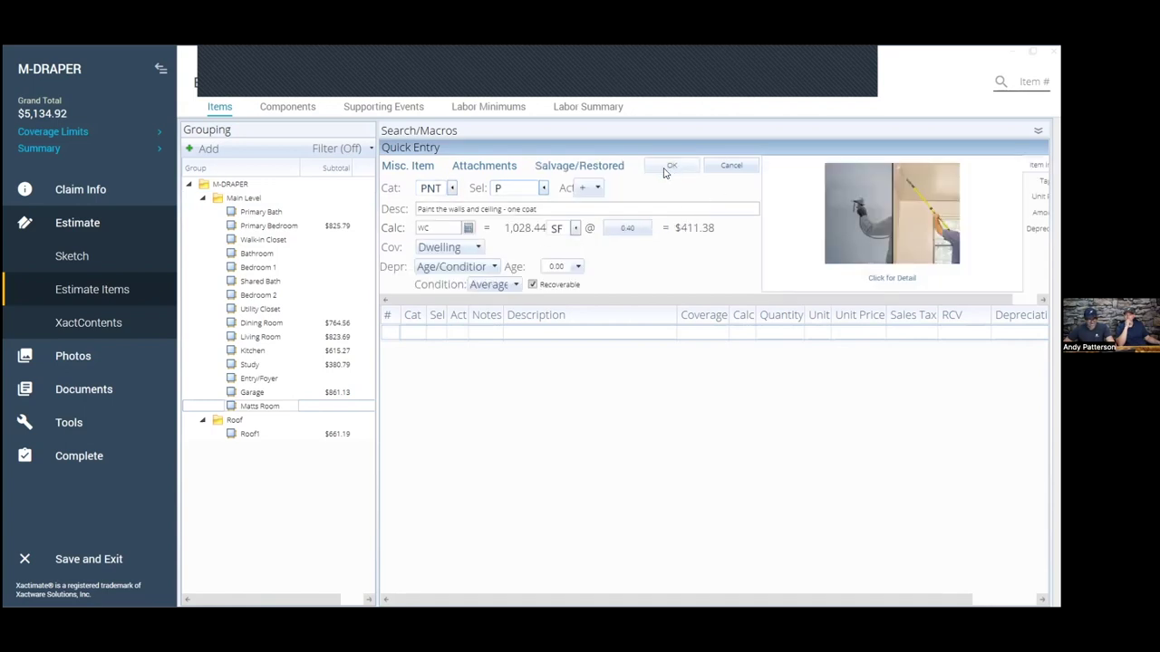
key(Return)
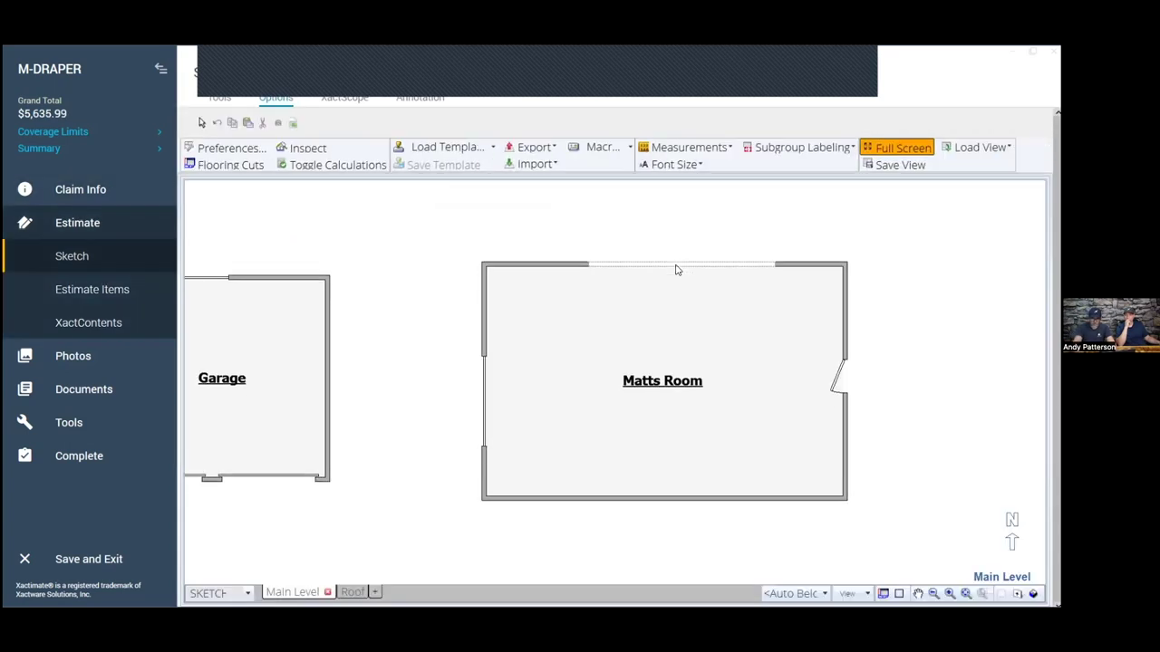
Step: Delete the missing wall, window and door from the new room in the sketch, and select the room
click(485, 409)
click(841, 380)
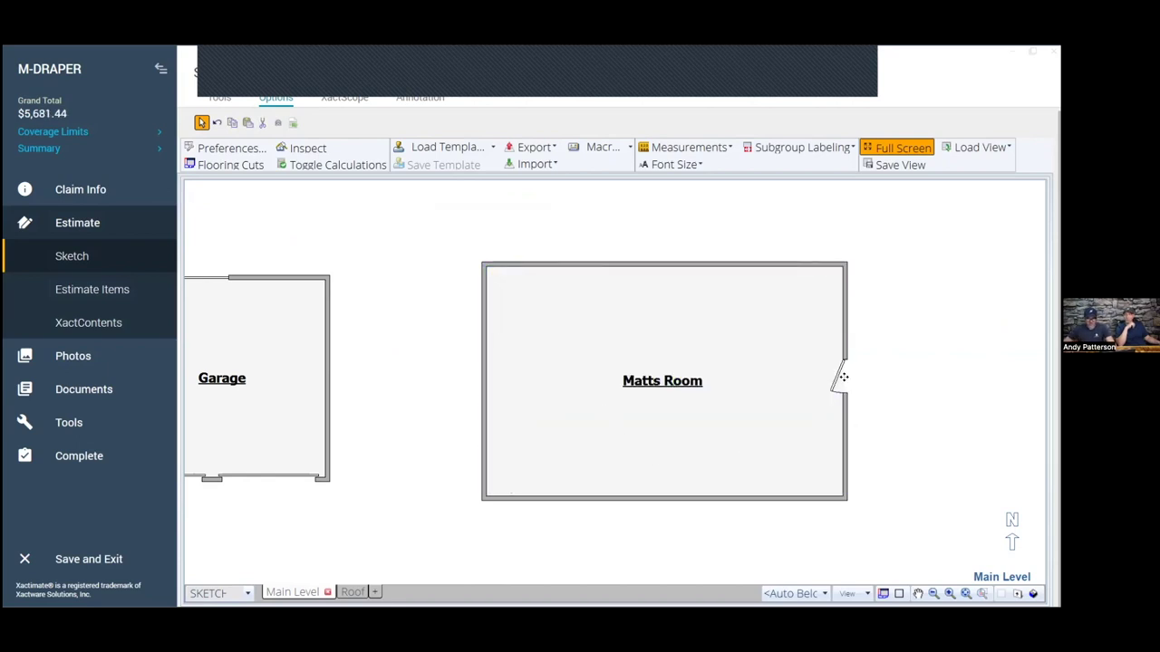
click(842, 381)
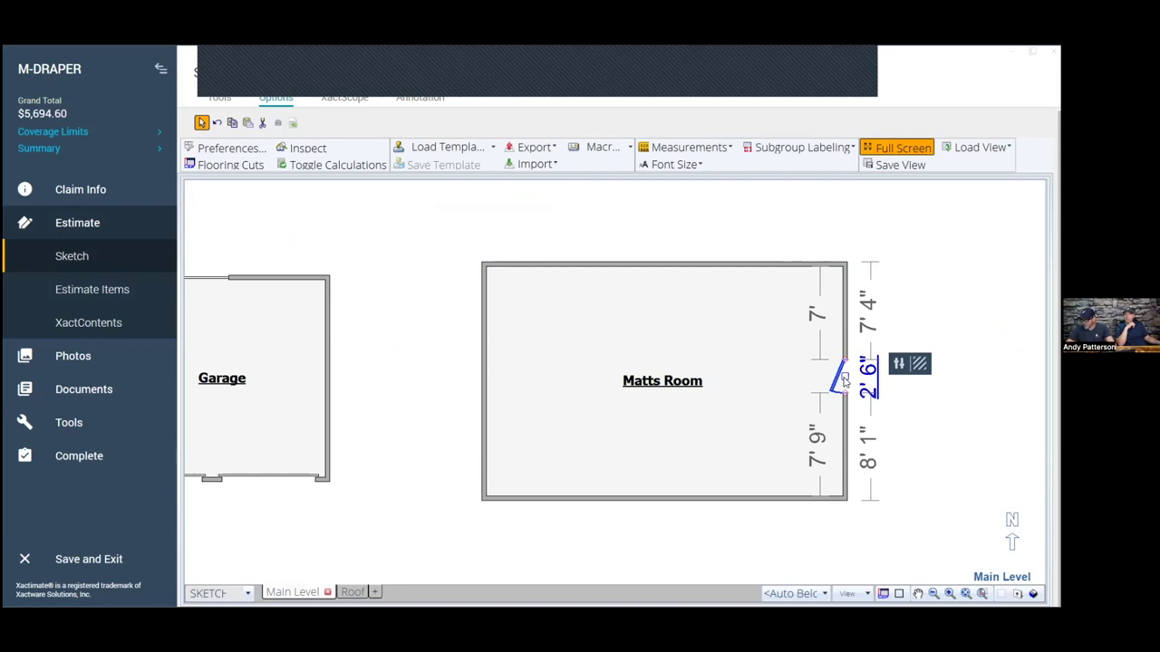
key(Delete)
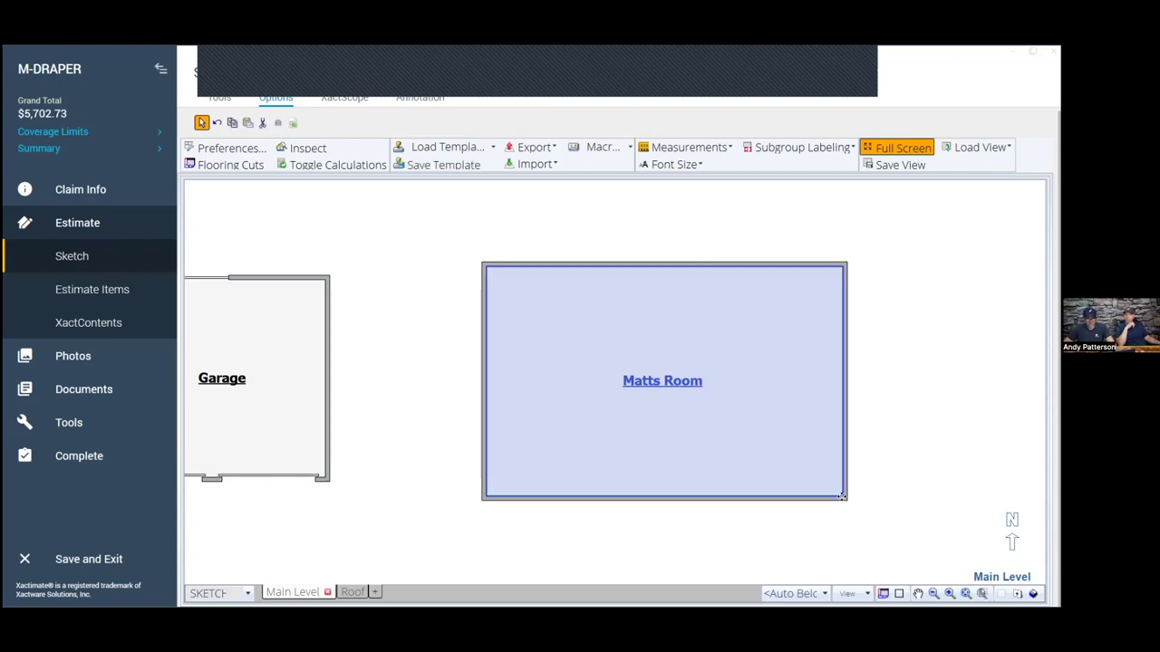
click(699, 291)
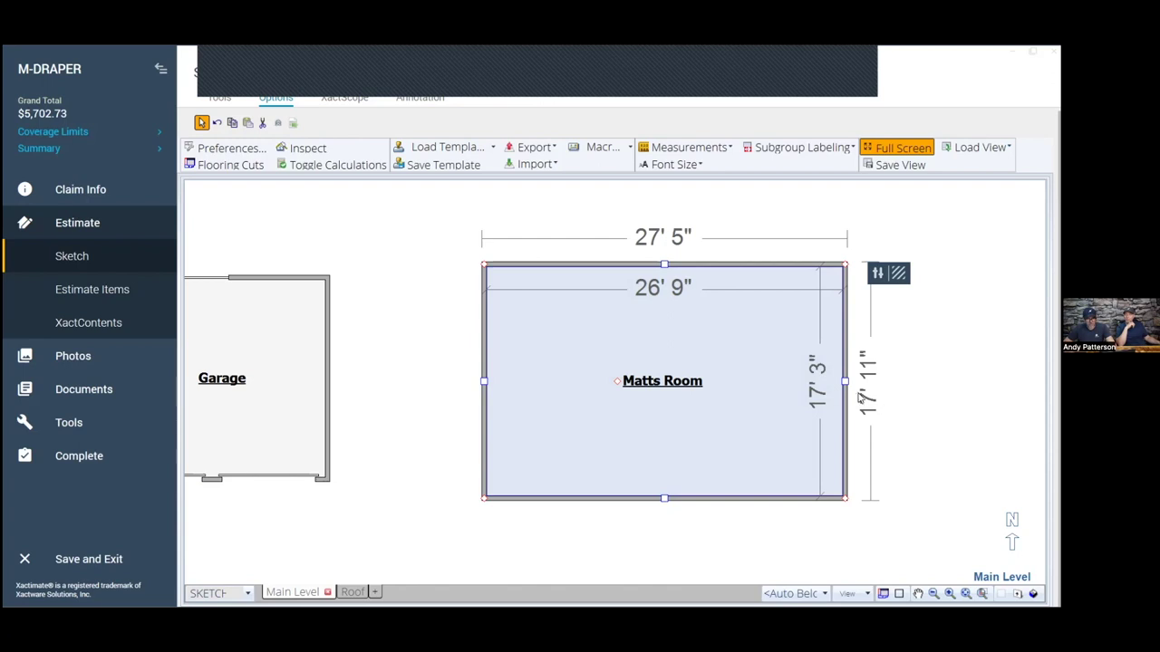
Step: Resize the new room in the sketch to inside dimensions of 12' by 12'
click(844, 382)
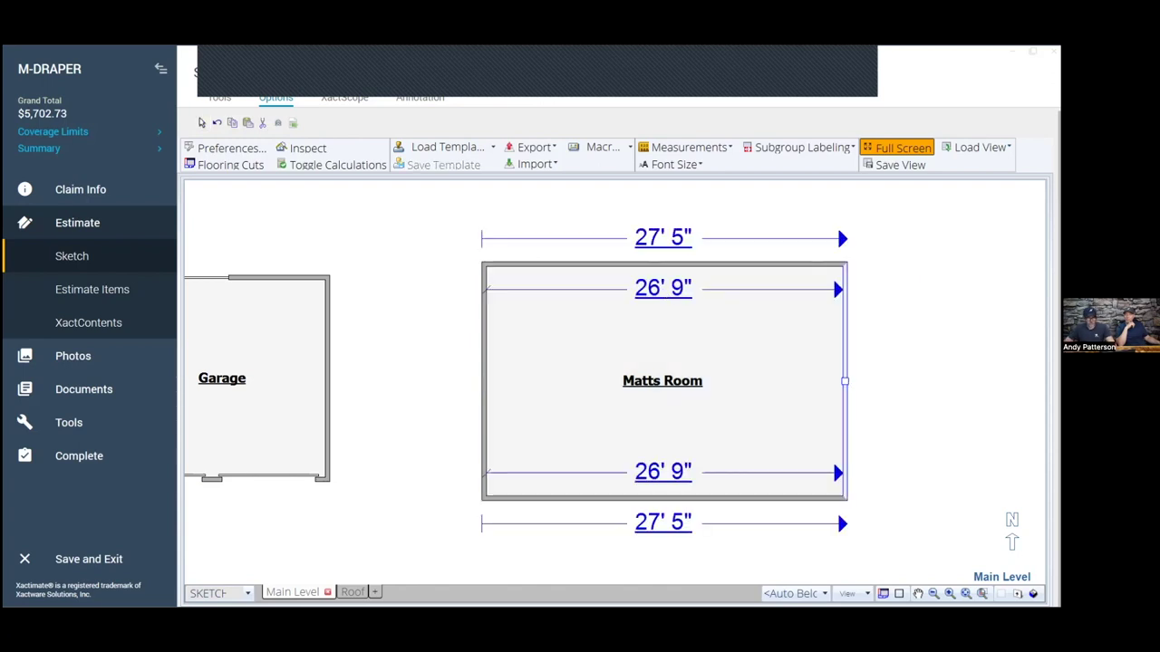
text(12)
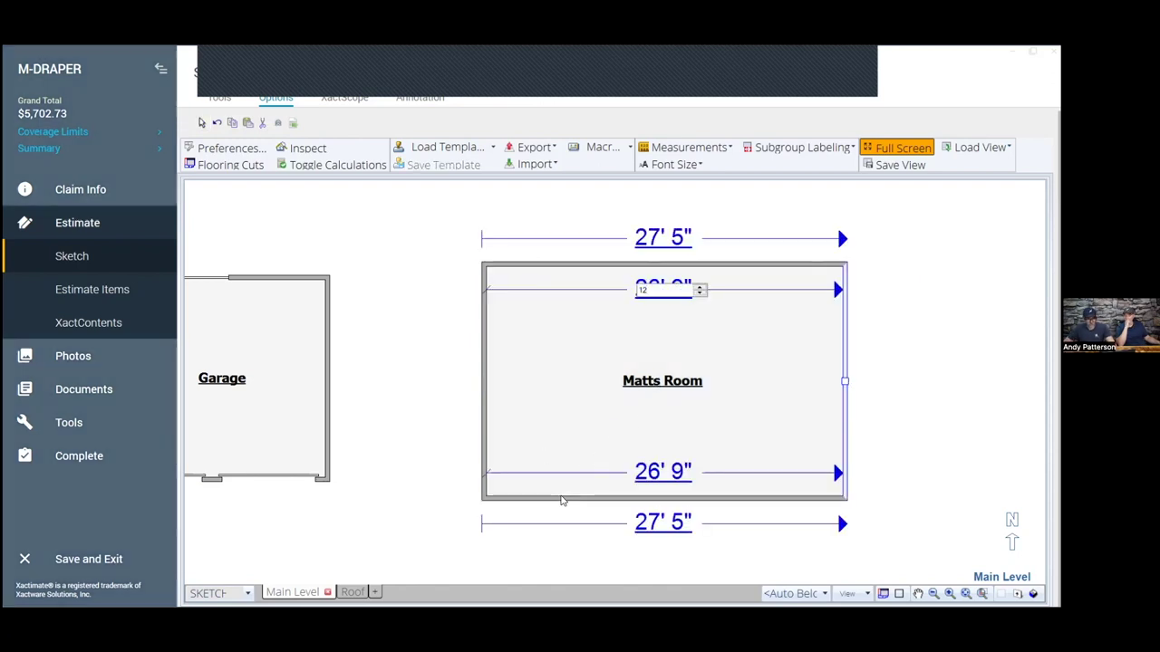
key(Return)
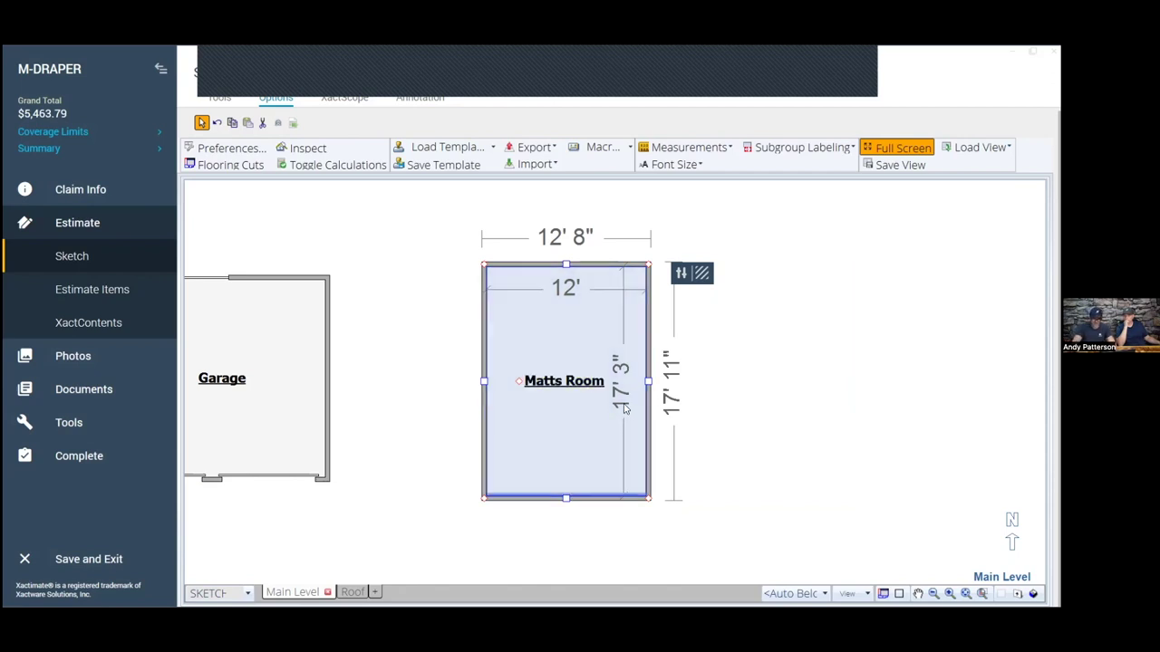
click(563, 495)
click(626, 408)
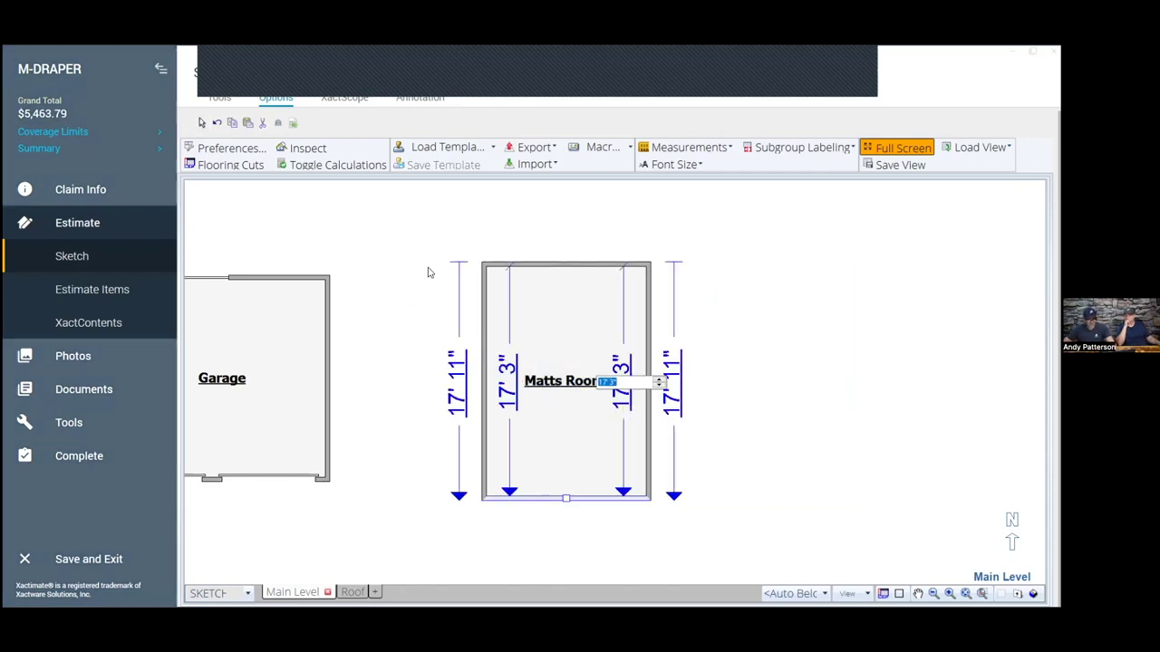
text(12)
key(Return)
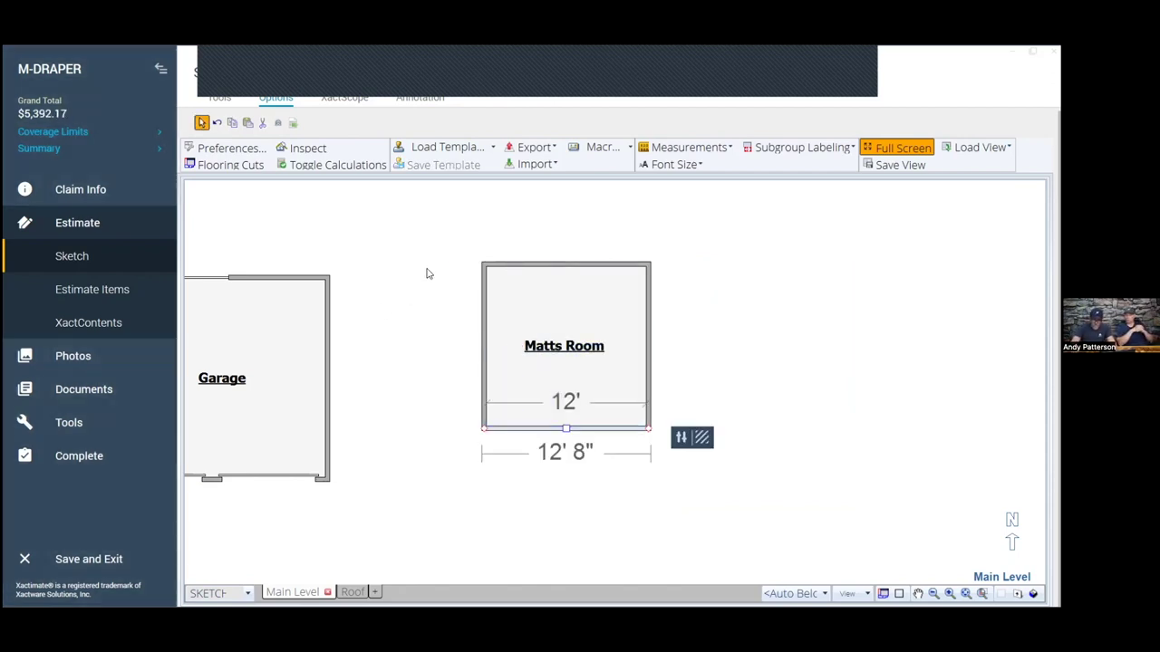
click(429, 274)
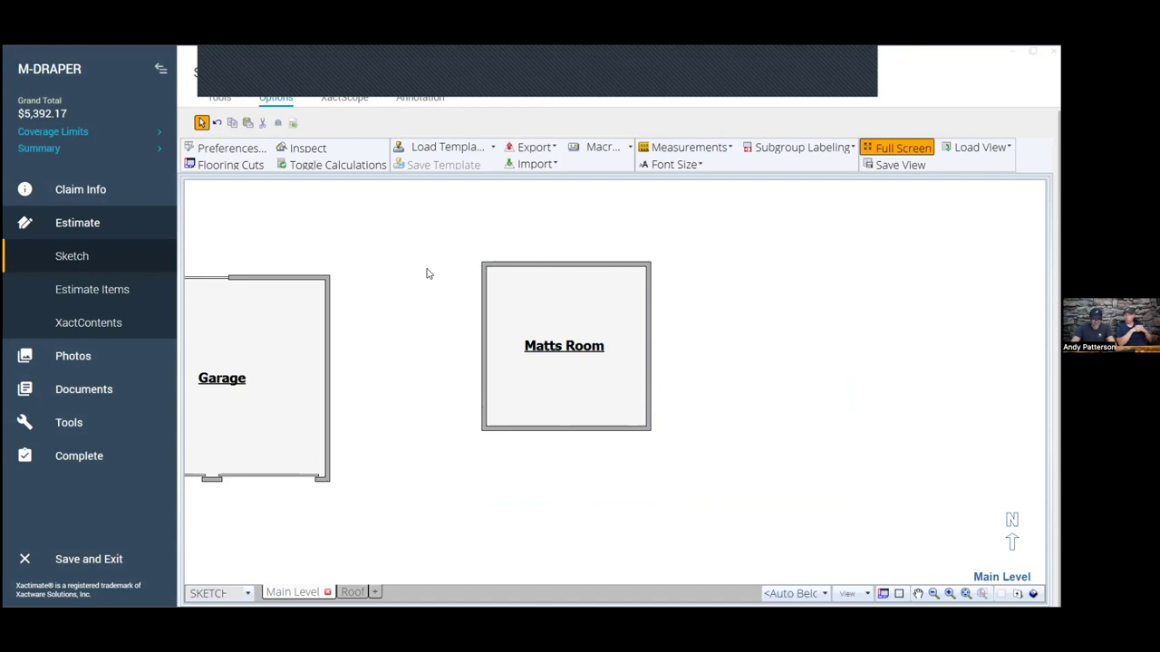
scroll(428, 273, up, 4)
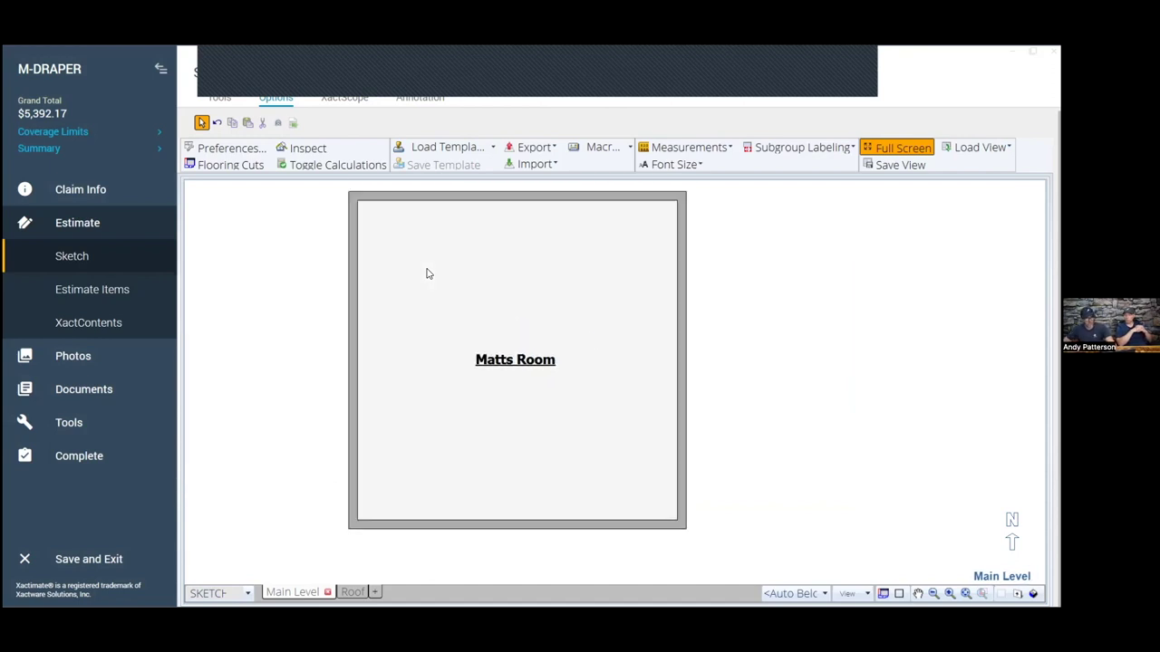
key(Up)
key(Up)
key(Left)
key(Left)
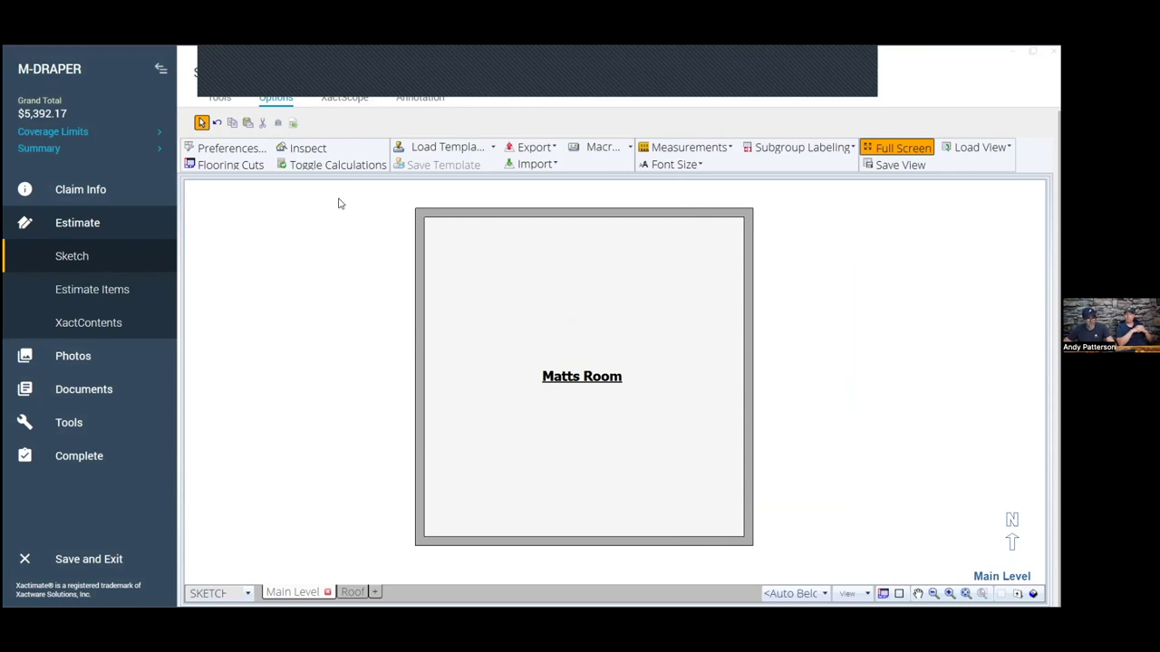
Step: Change the calculation of the new room's paint line item to W in the estimate items, so it covers only the walls
click(83, 290)
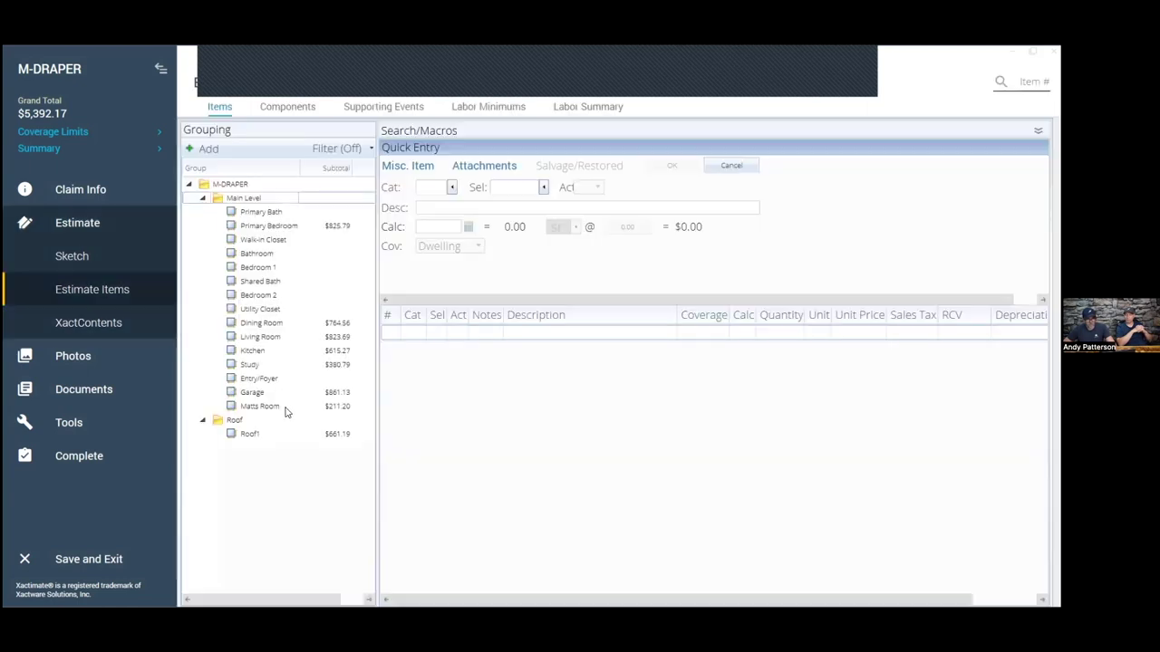
click(286, 408)
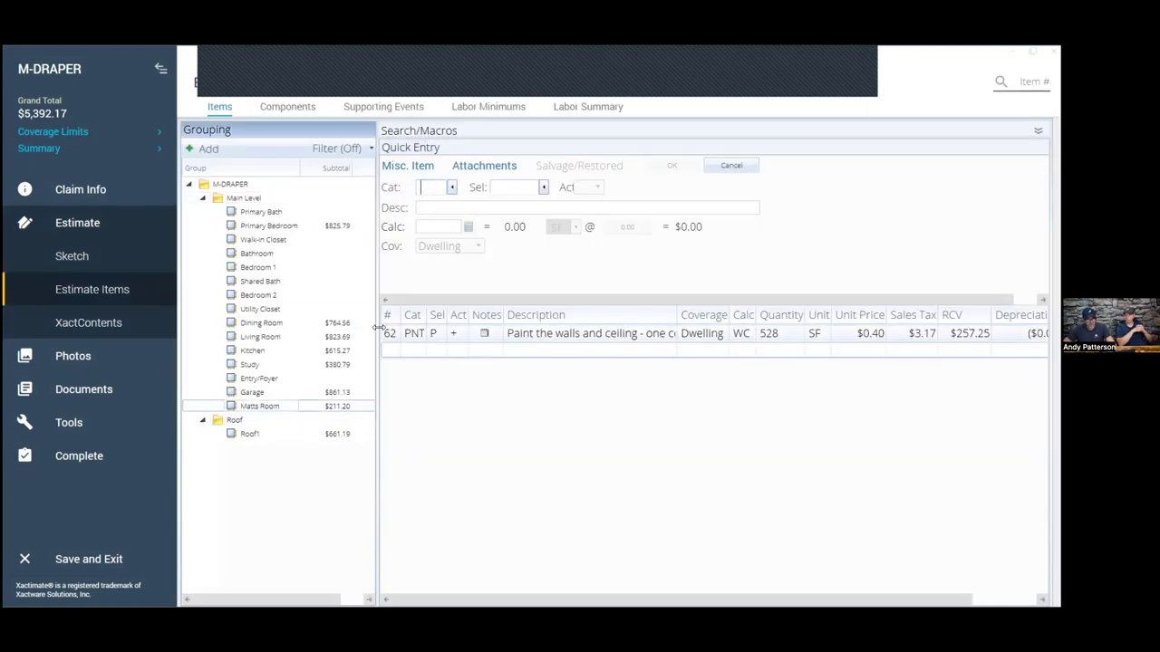
click(509, 336)
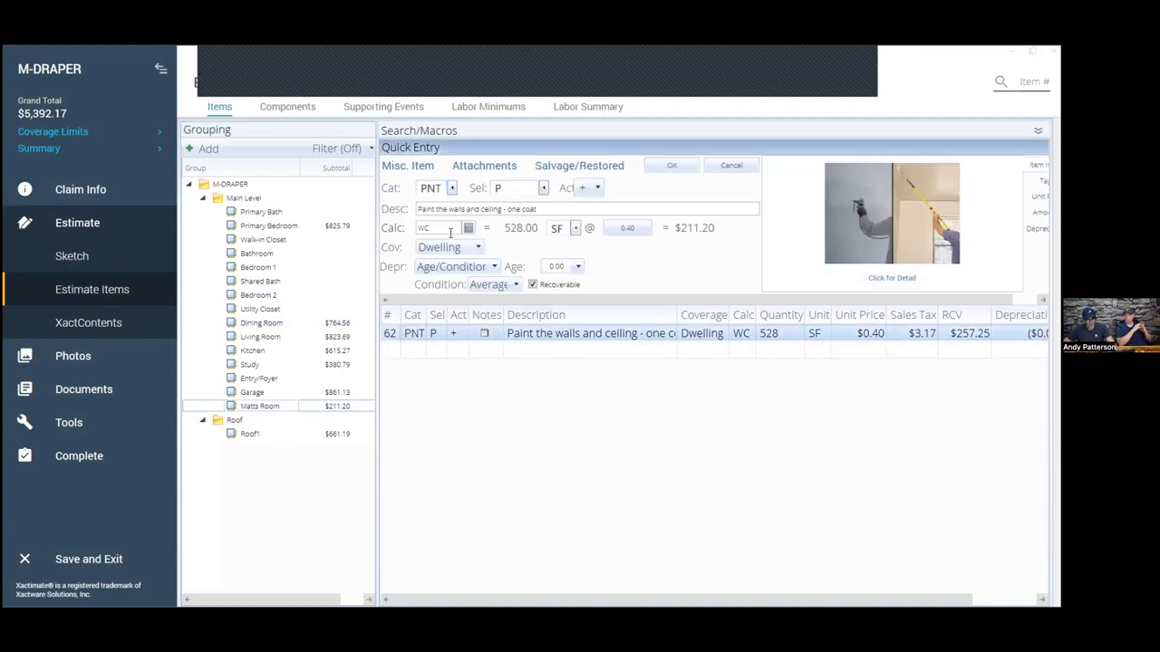
click(451, 227)
key(BackSpace)
key(Tab)
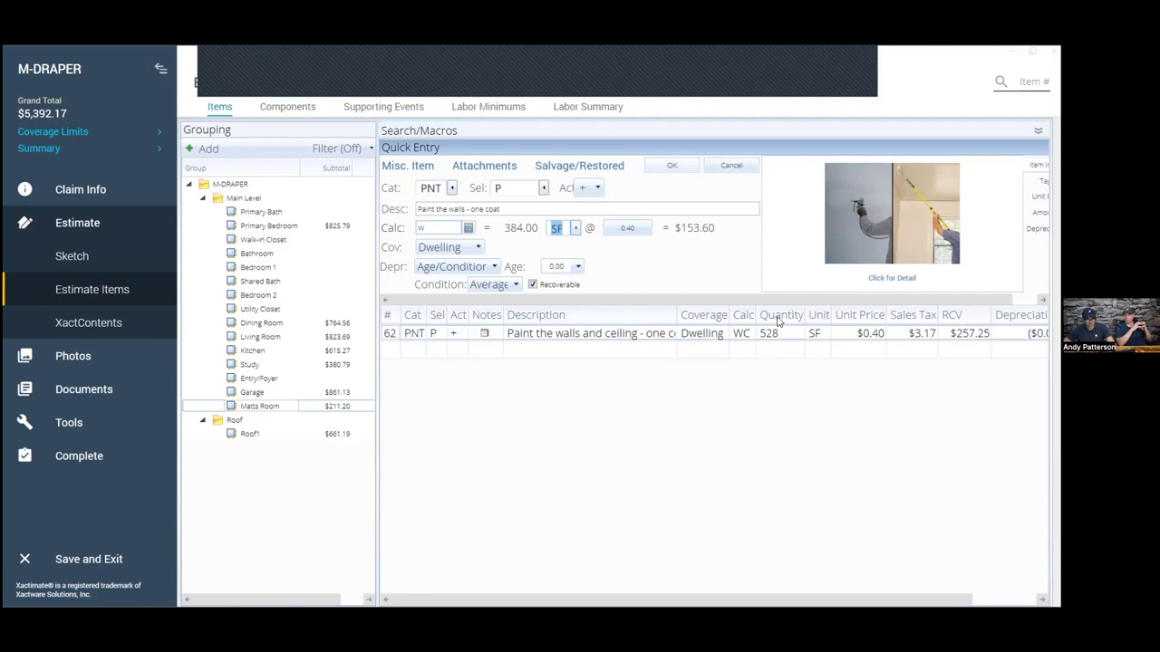
key(Return)
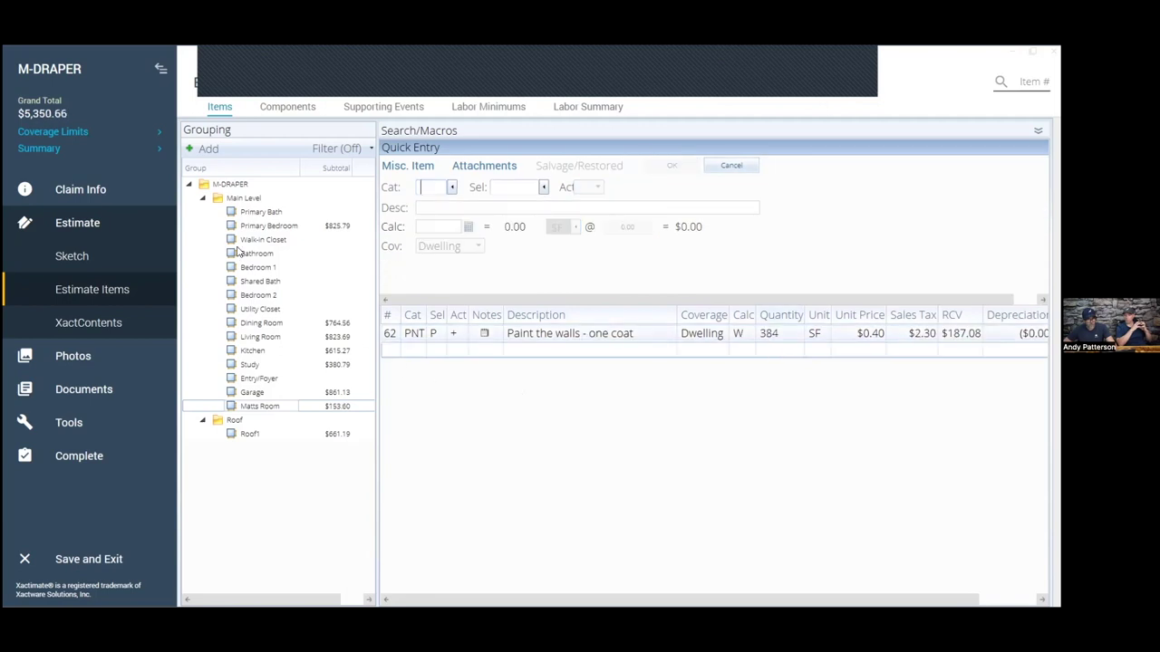
Step: Return to the sketch and place a double doorway about 5' 6" wide in the new room's north wall
click(88, 256)
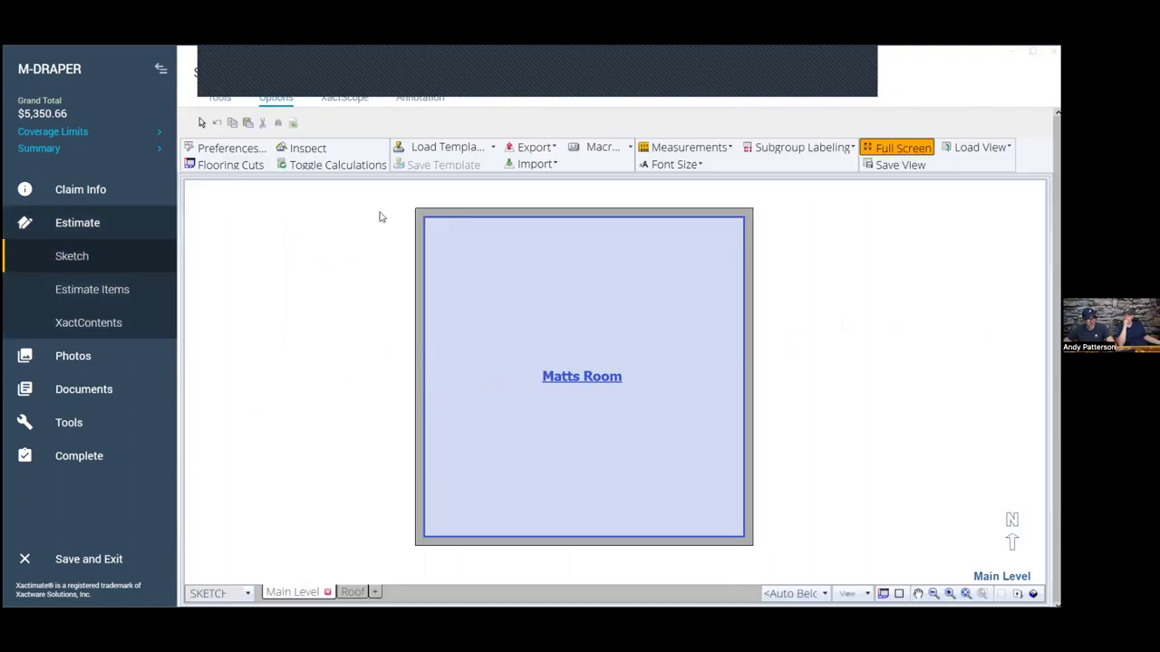
click(223, 102)
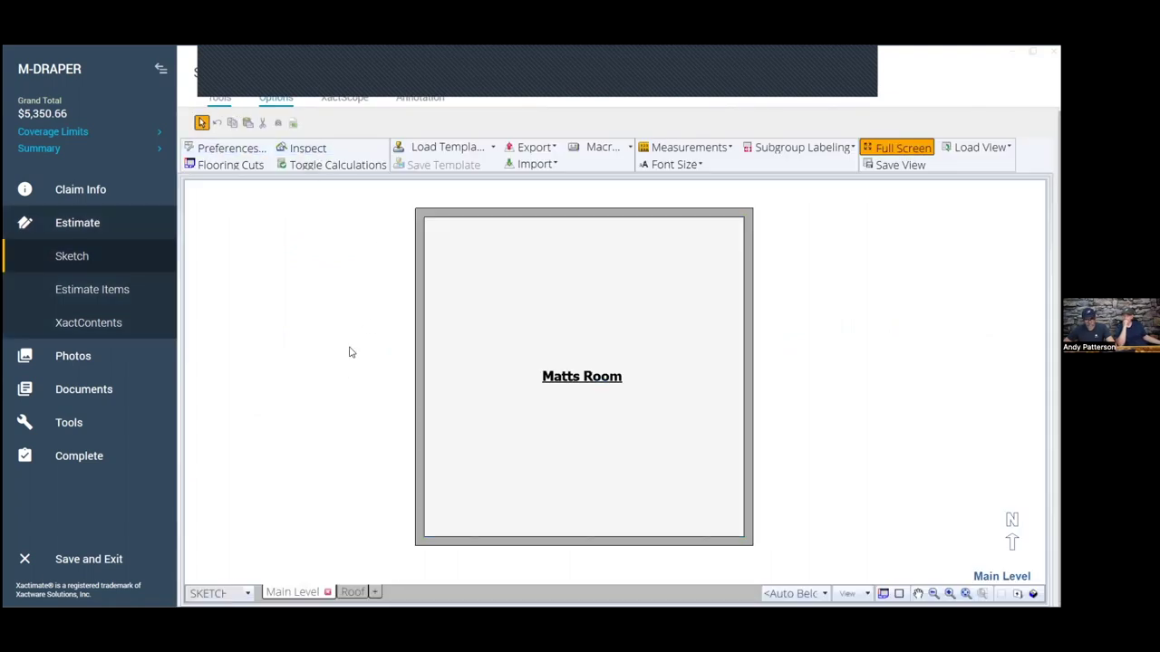
click(587, 492)
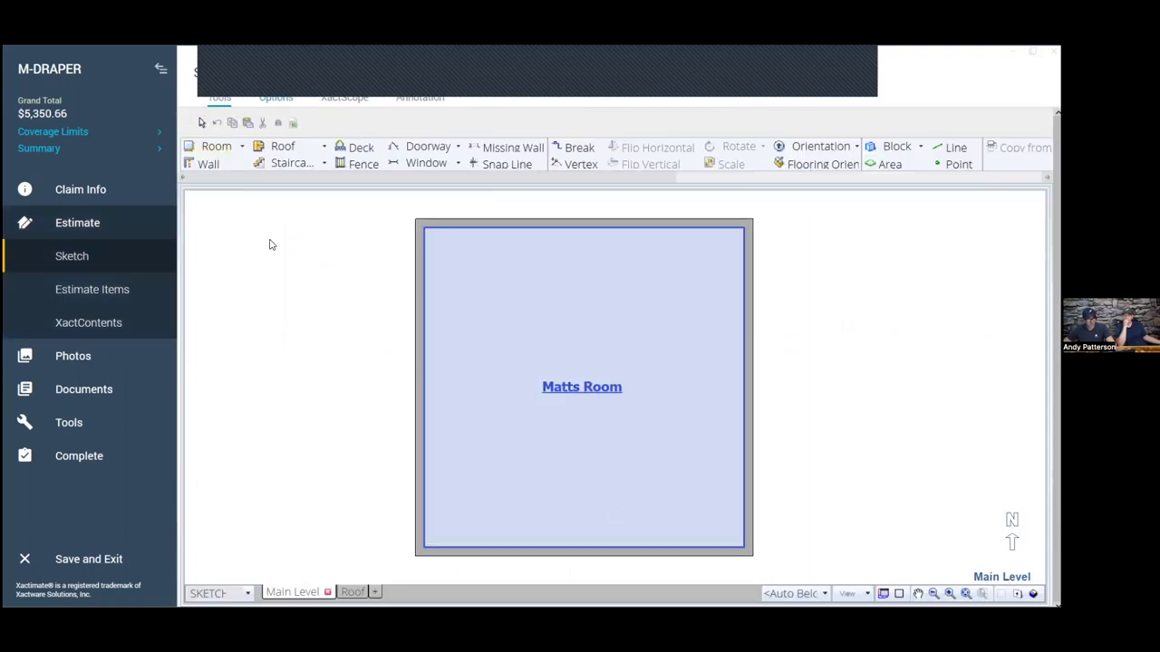
click(376, 224)
click(426, 147)
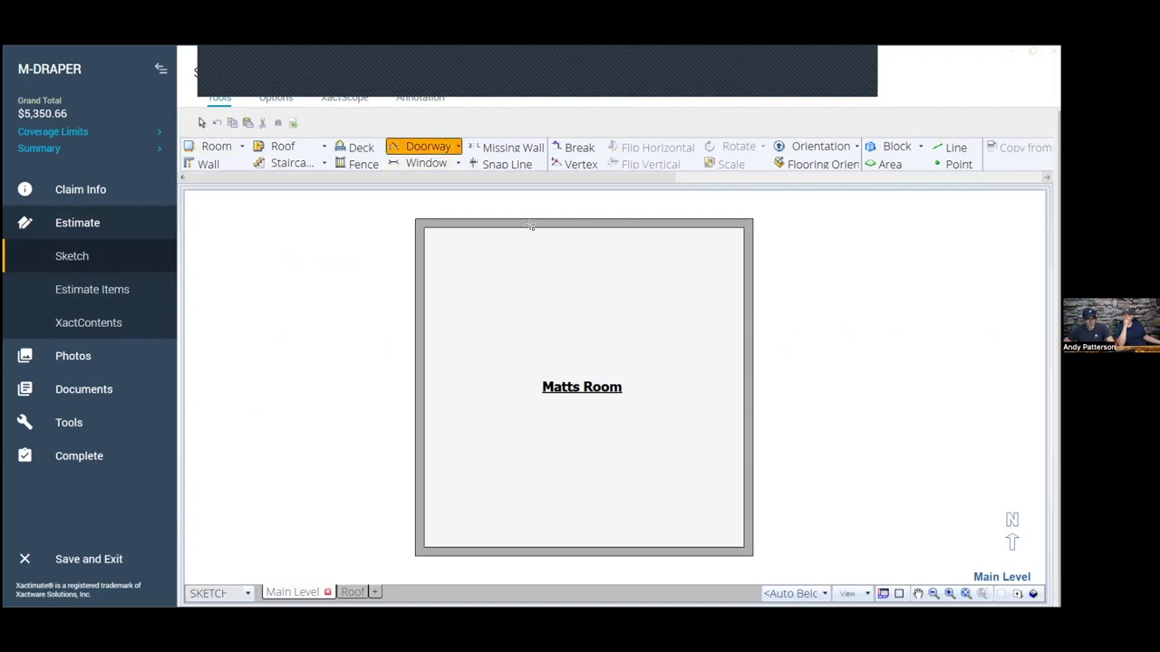
click(668, 226)
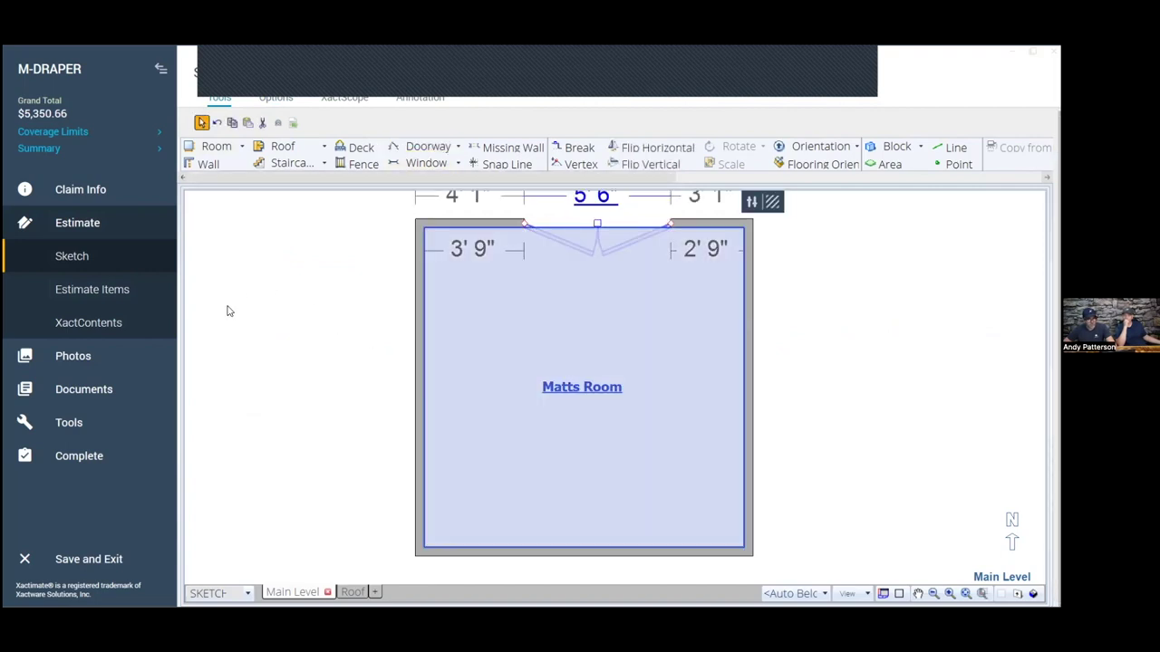
Step: Open the new room's paint line item in the estimate items and check its wall quantity with the door in place
click(117, 291)
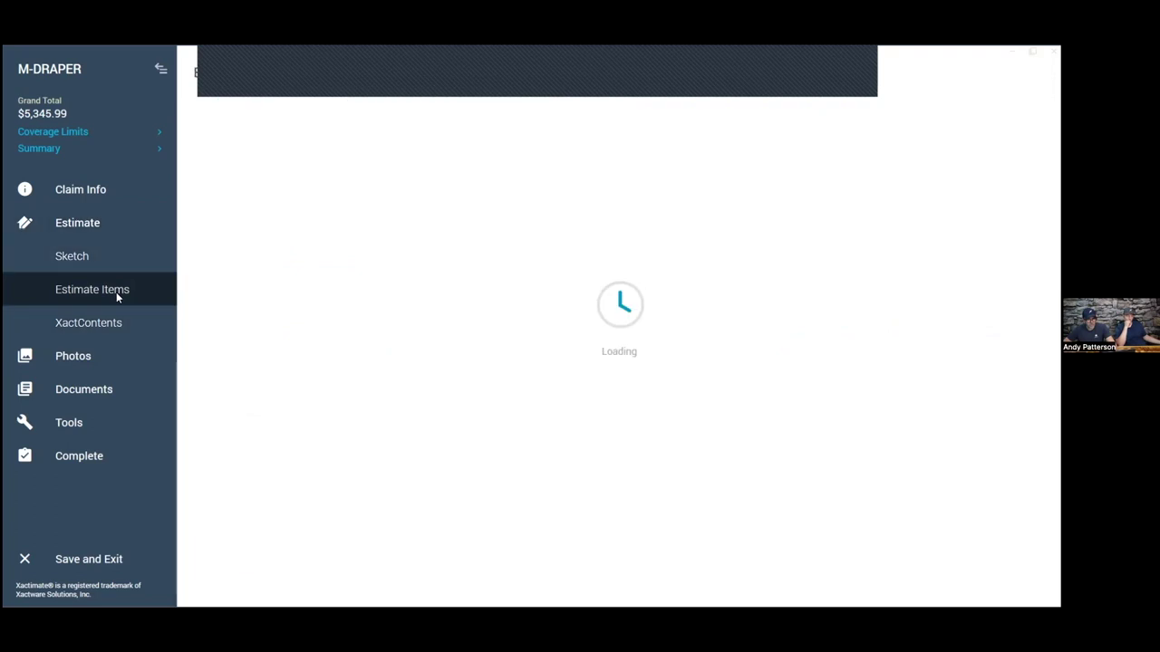
click(298, 407)
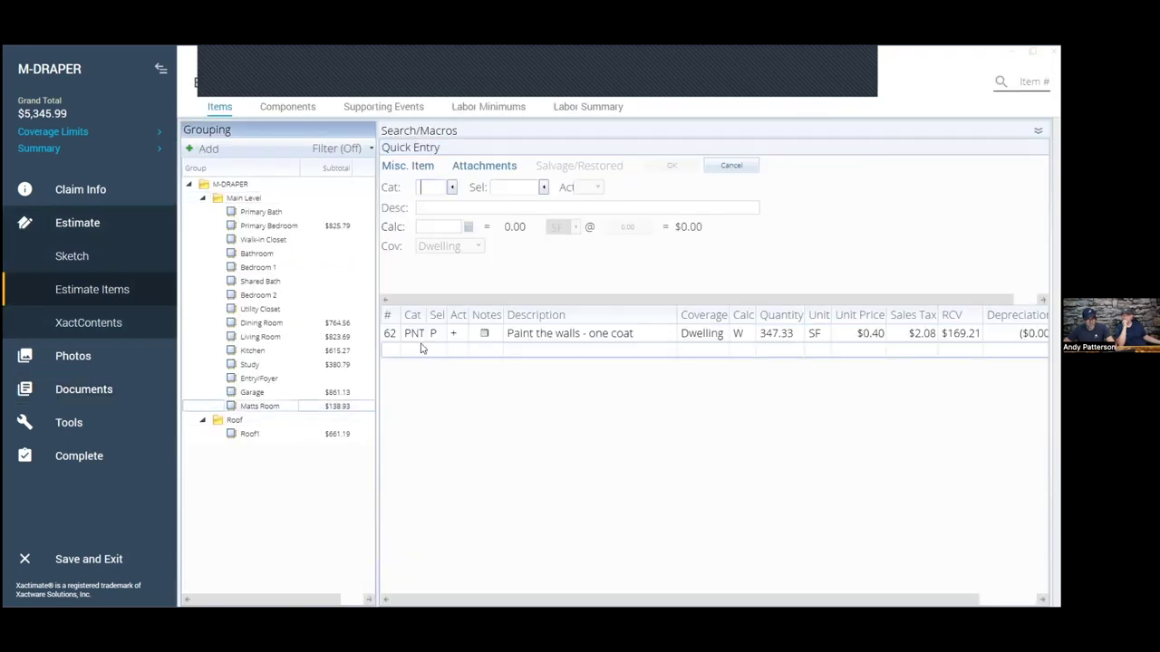
click(392, 334)
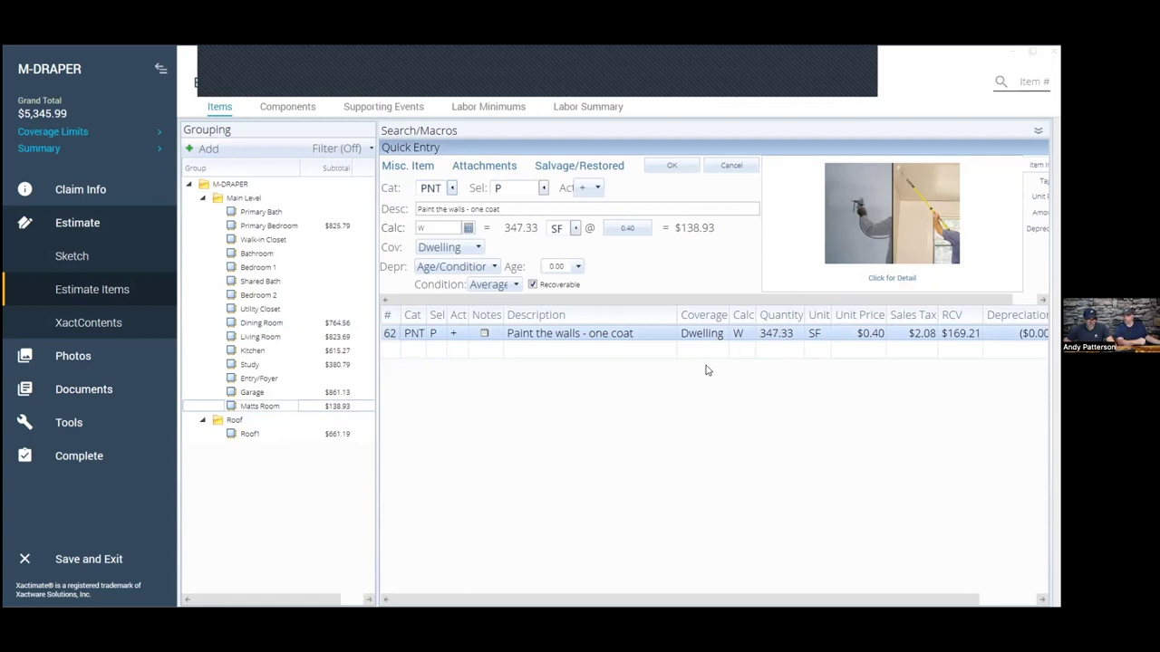
click(785, 335)
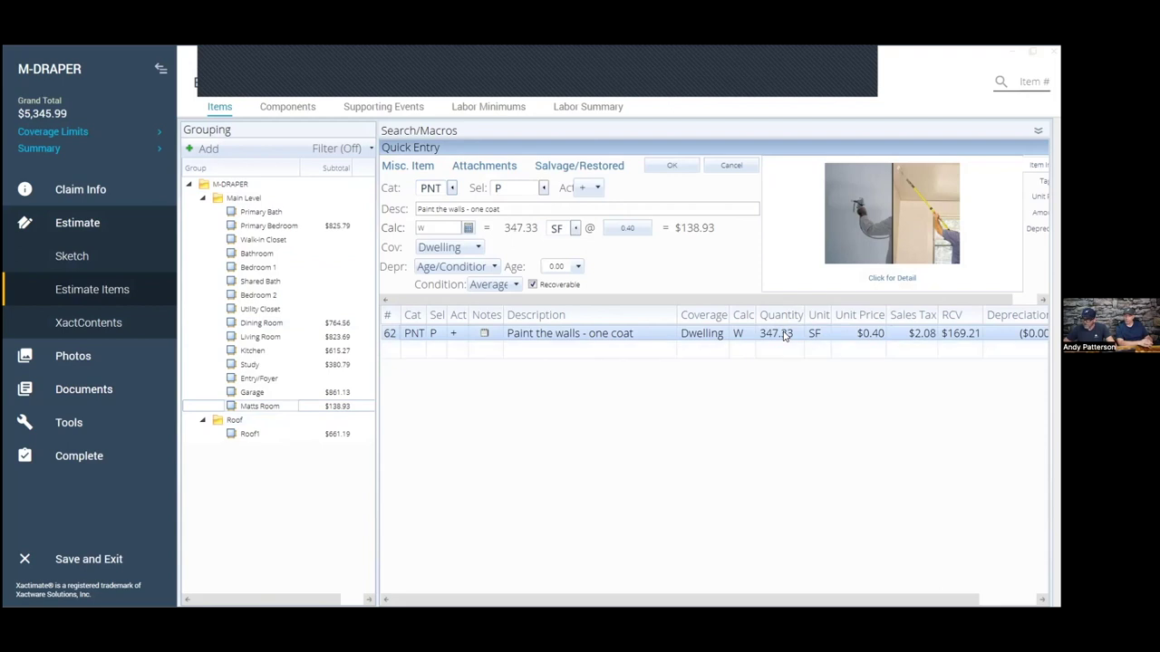
click(785, 335)
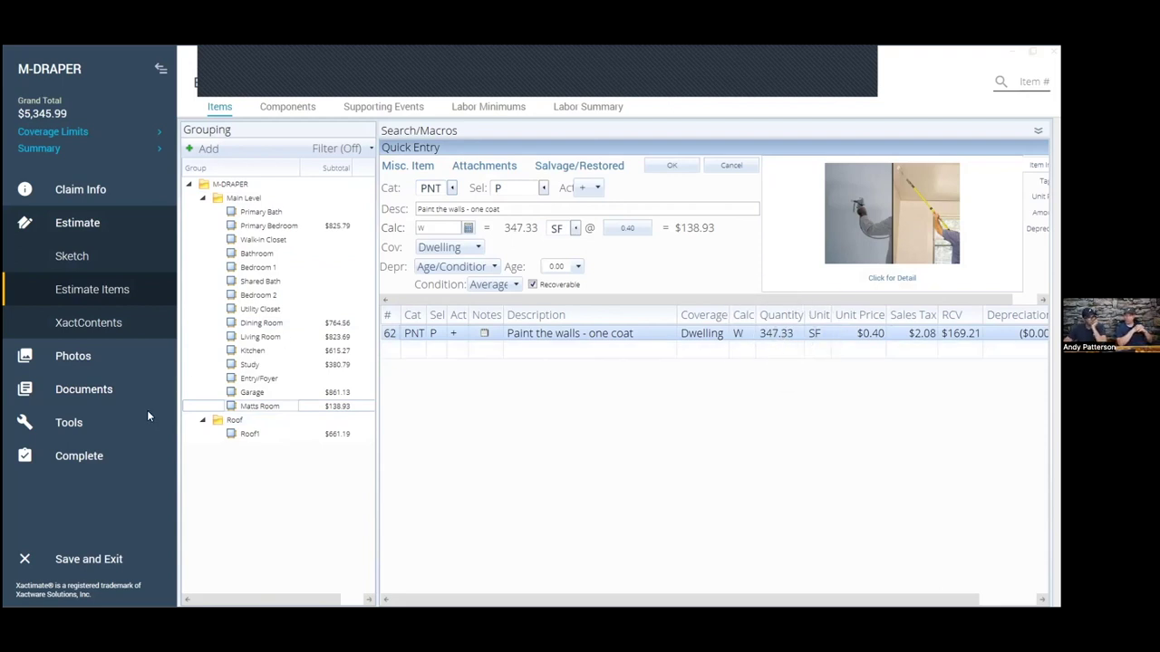
Step: Return to the sketch and examine all variables of the new room, especially WOSFD, the total wall opening area deducted
click(84, 257)
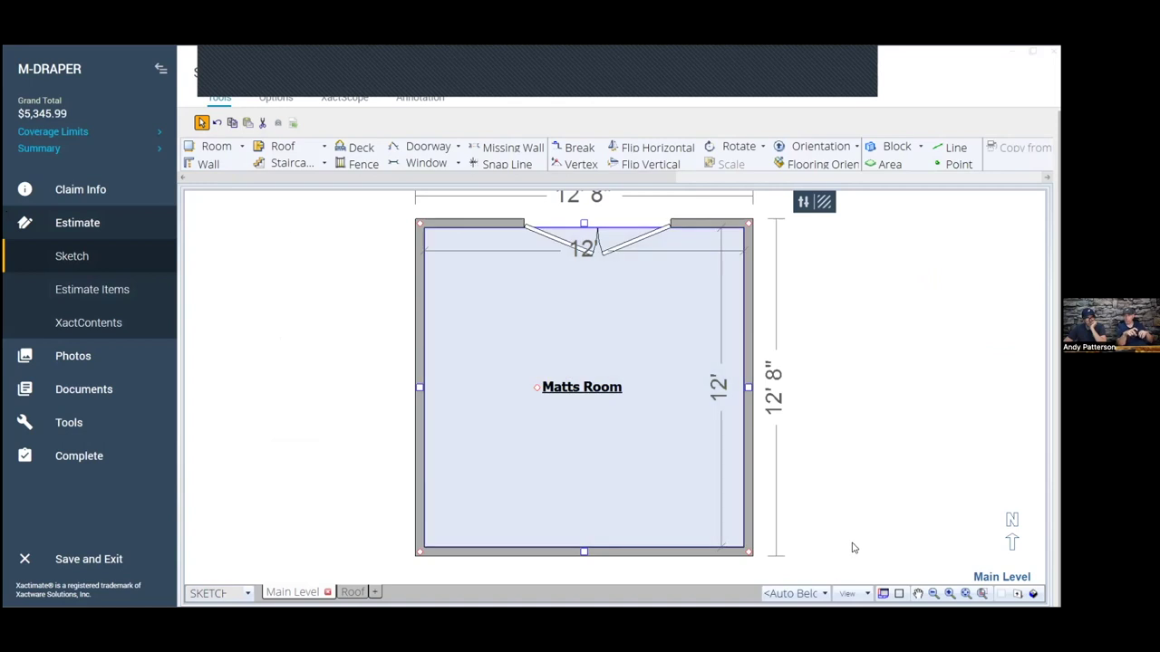
click(935, 461)
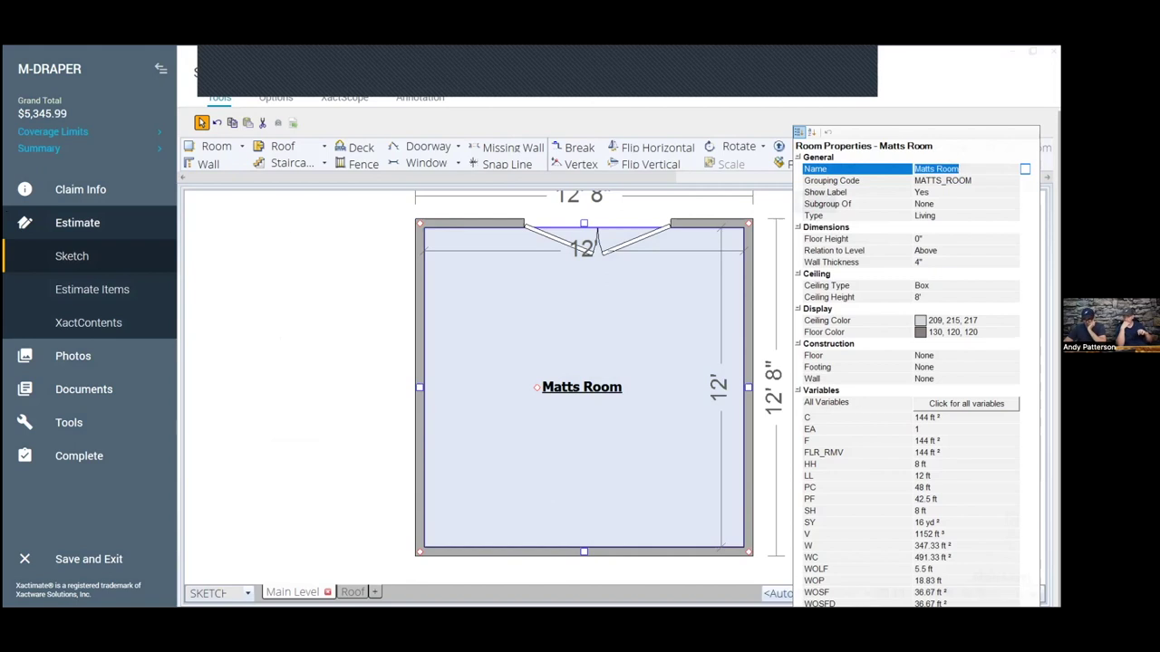
click(942, 403)
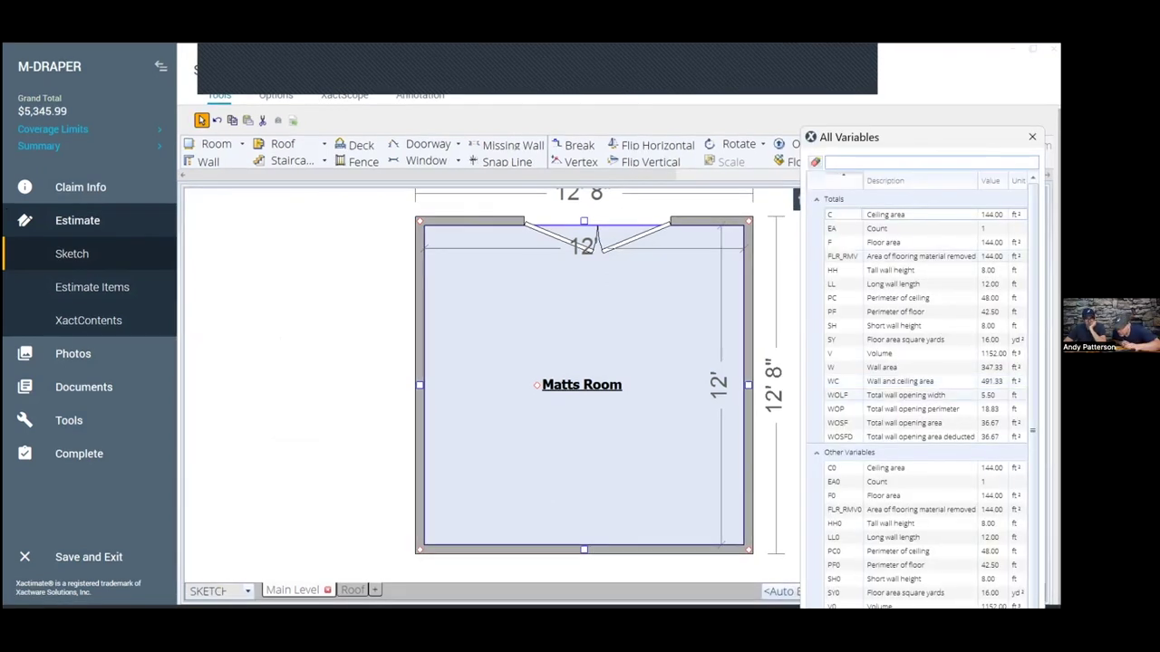
scroll(935, 405, down, 1)
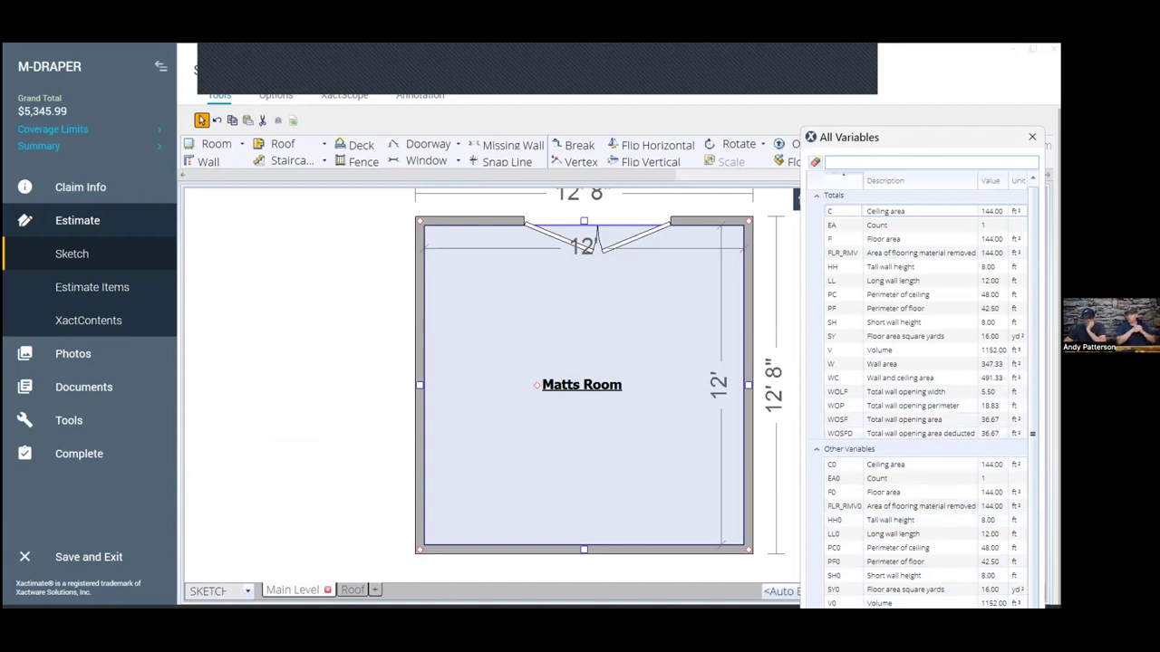
click(920, 433)
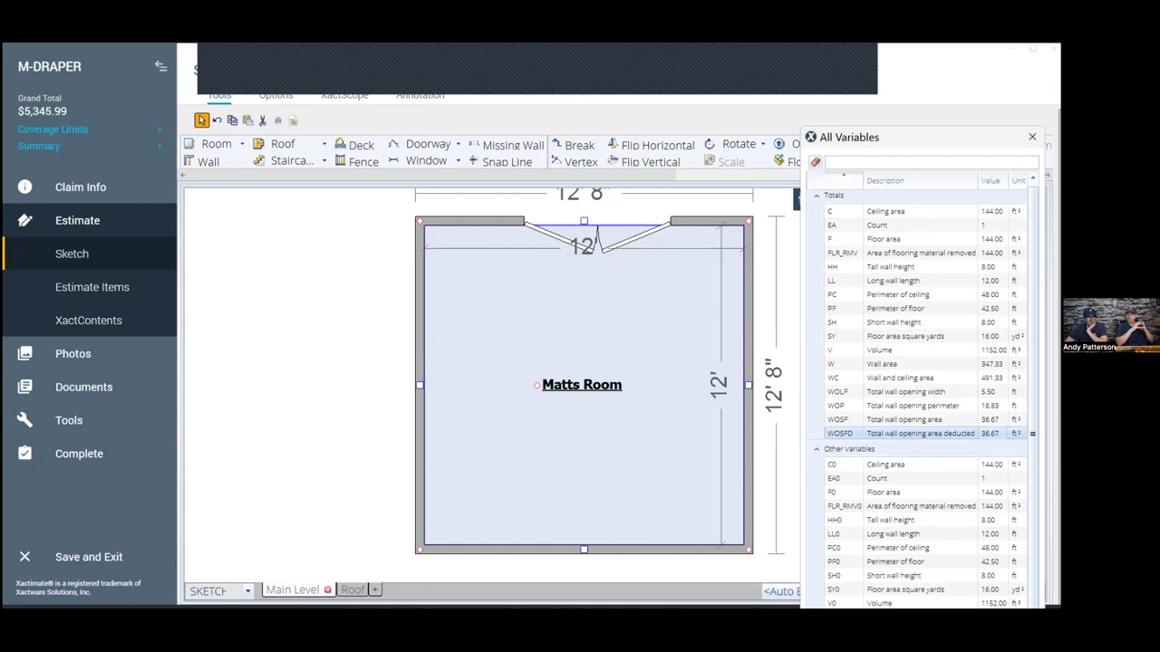
click(1032, 137)
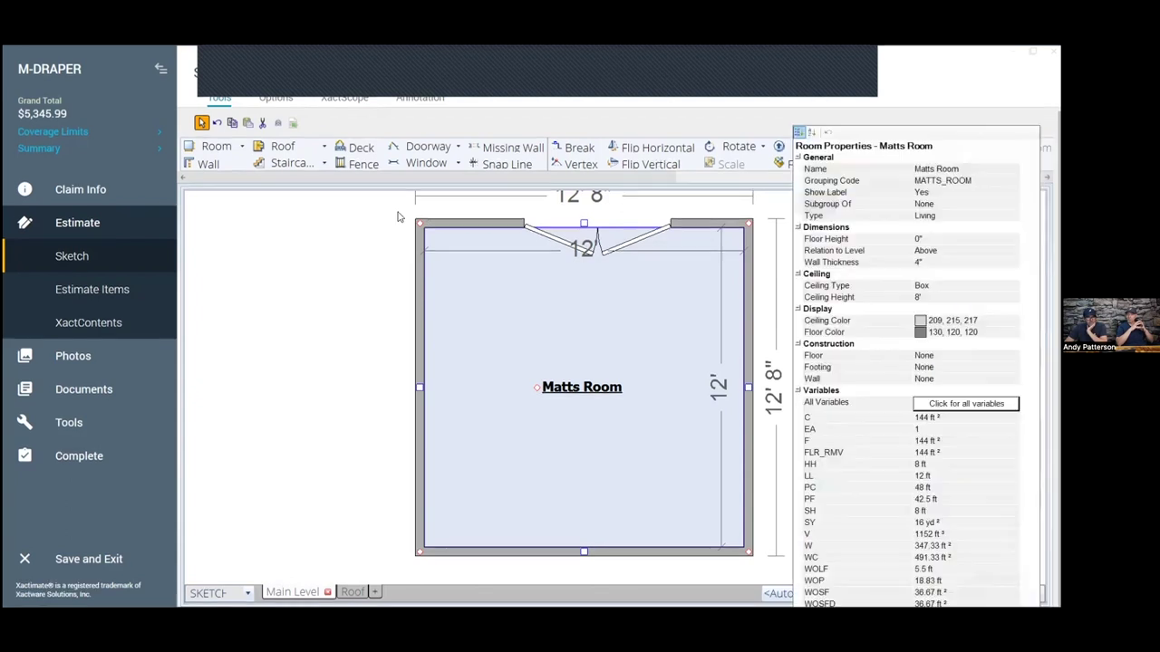
click(399, 216)
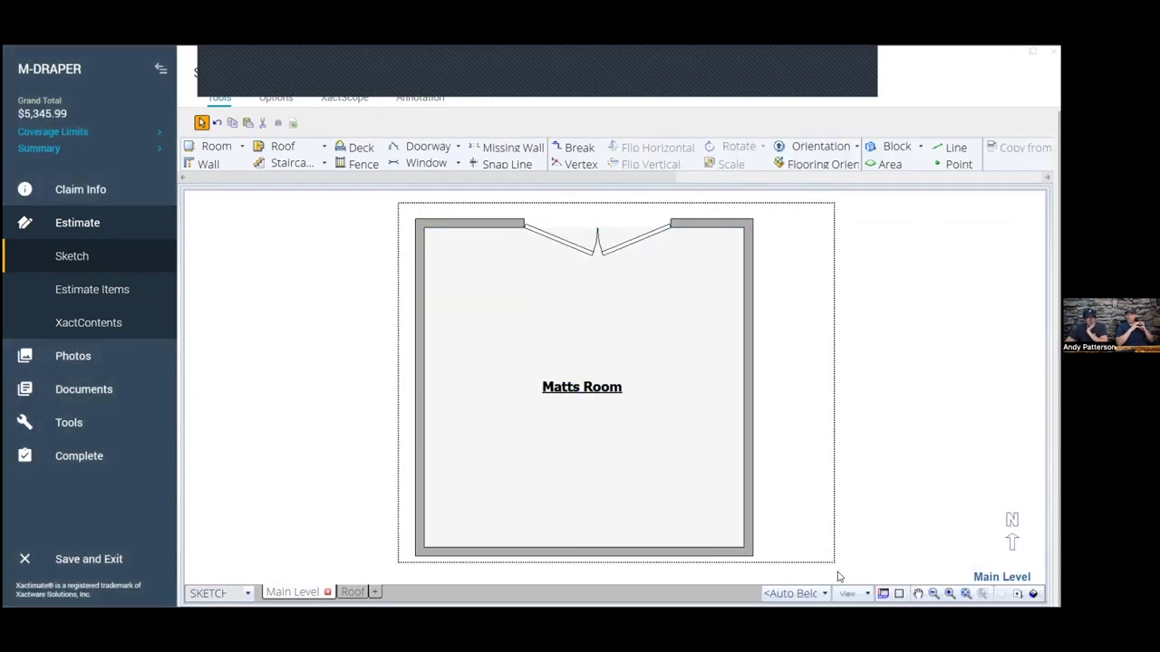
Step: Delete the four short walls flanking the two staircases between the living room and garage, and select the stairs and garage
click(693, 477)
scroll(694, 478, down, 5)
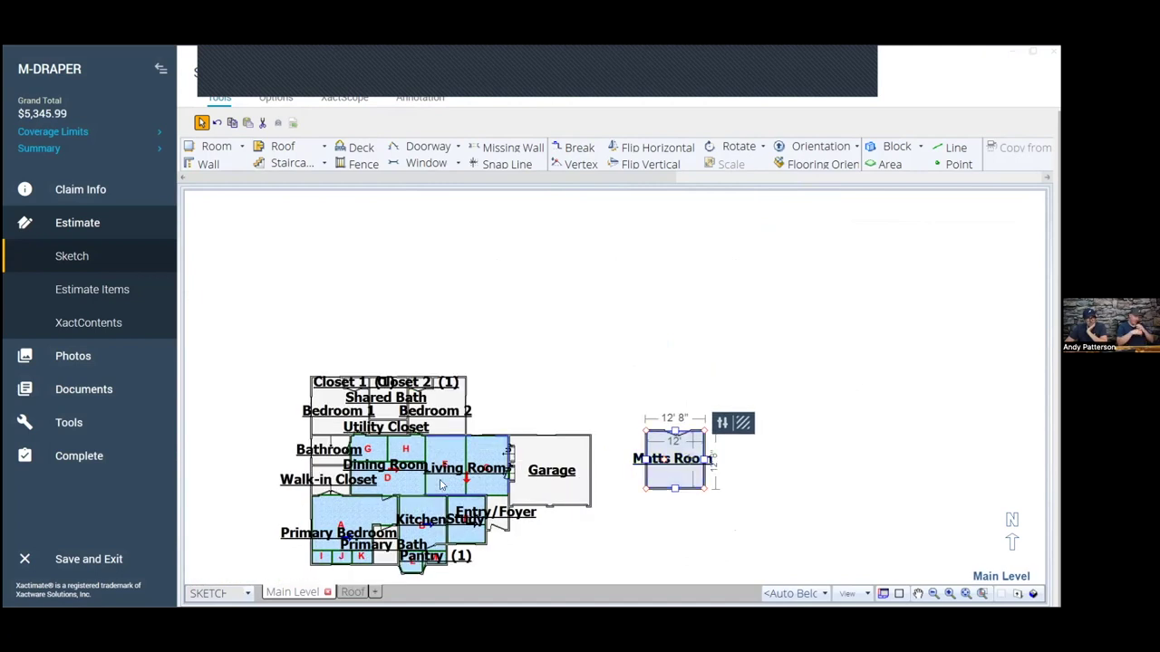
scroll(553, 482, up, 3)
scroll(544, 380, up, 4)
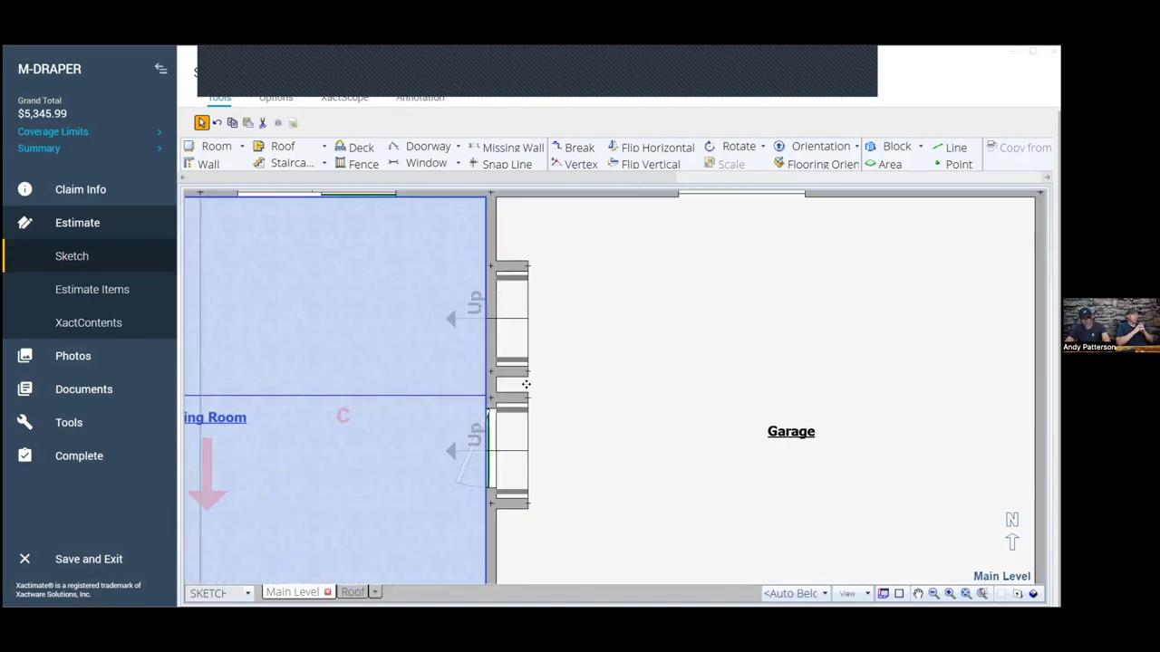
key(Delete)
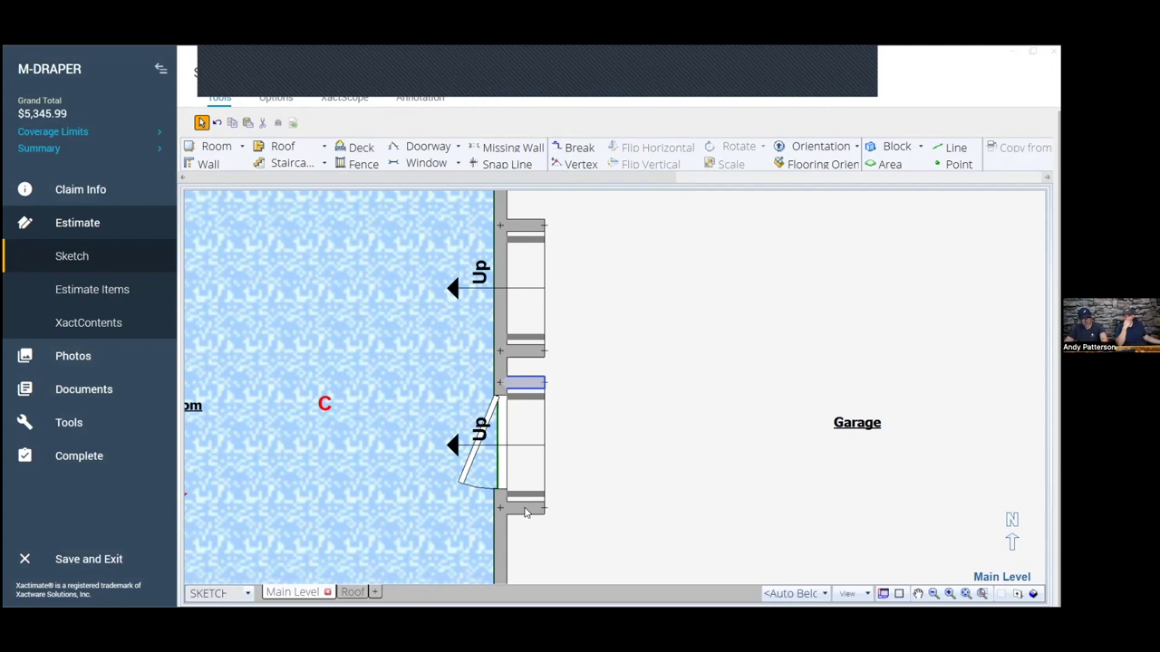
key(Delete)
click(524, 510)
key(Delete)
click(528, 226)
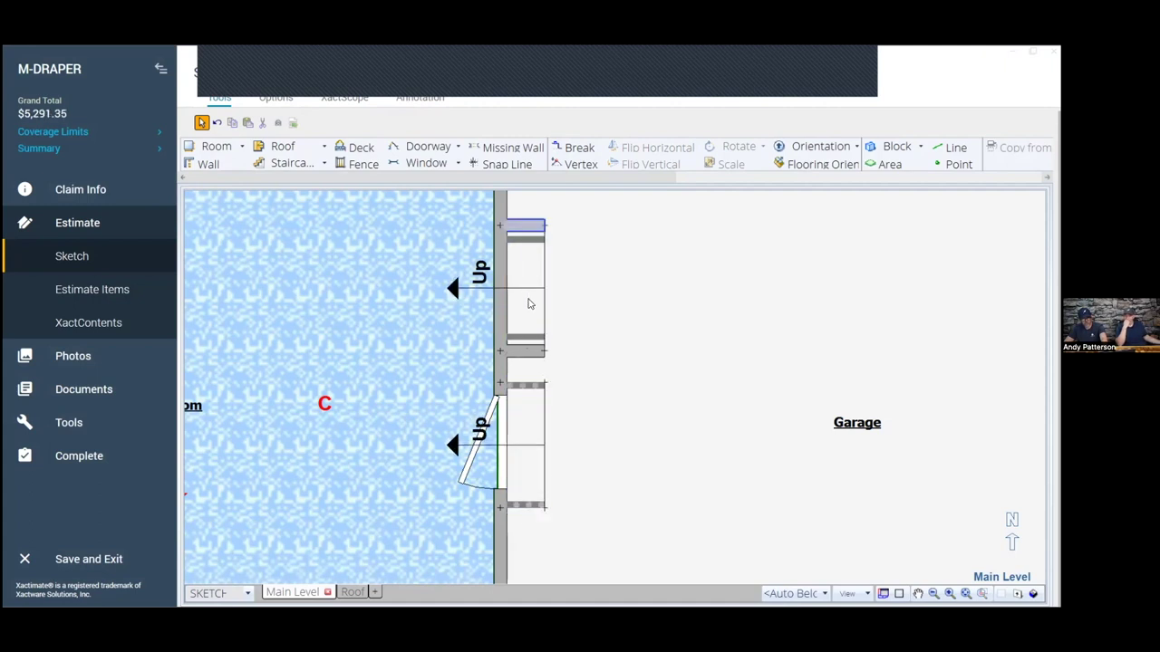
key(Delete)
click(528, 355)
key(Delete)
click(920, 567)
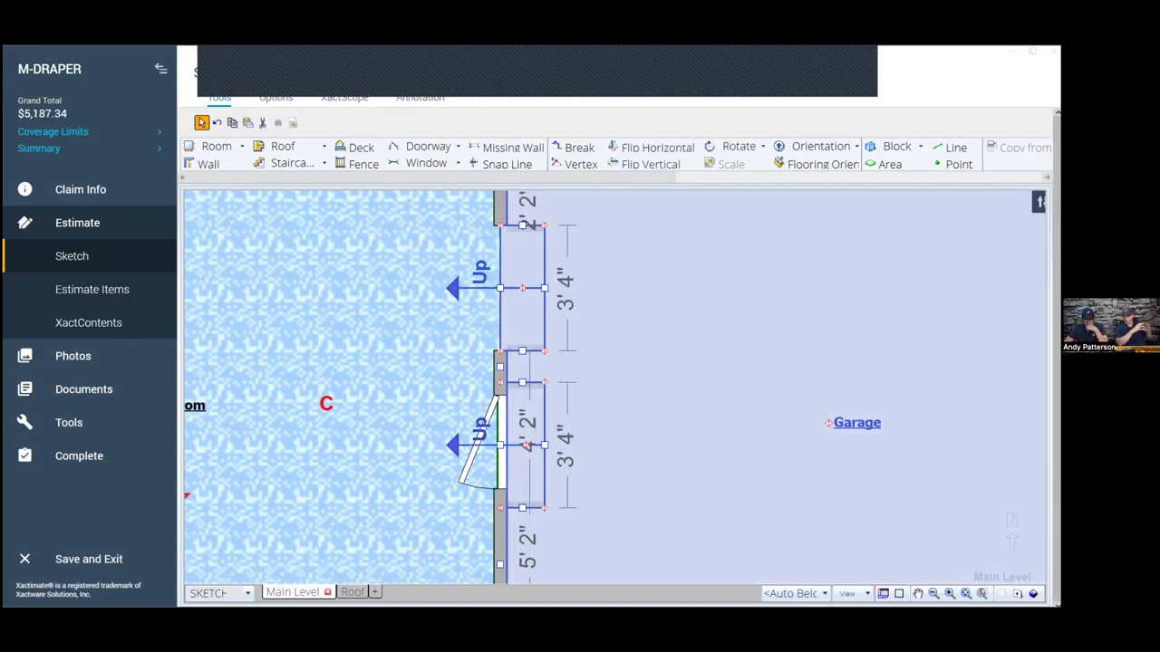
Step: Examine the two garage staircases, the wall around them and the whole house in the 3D view
key(F8)
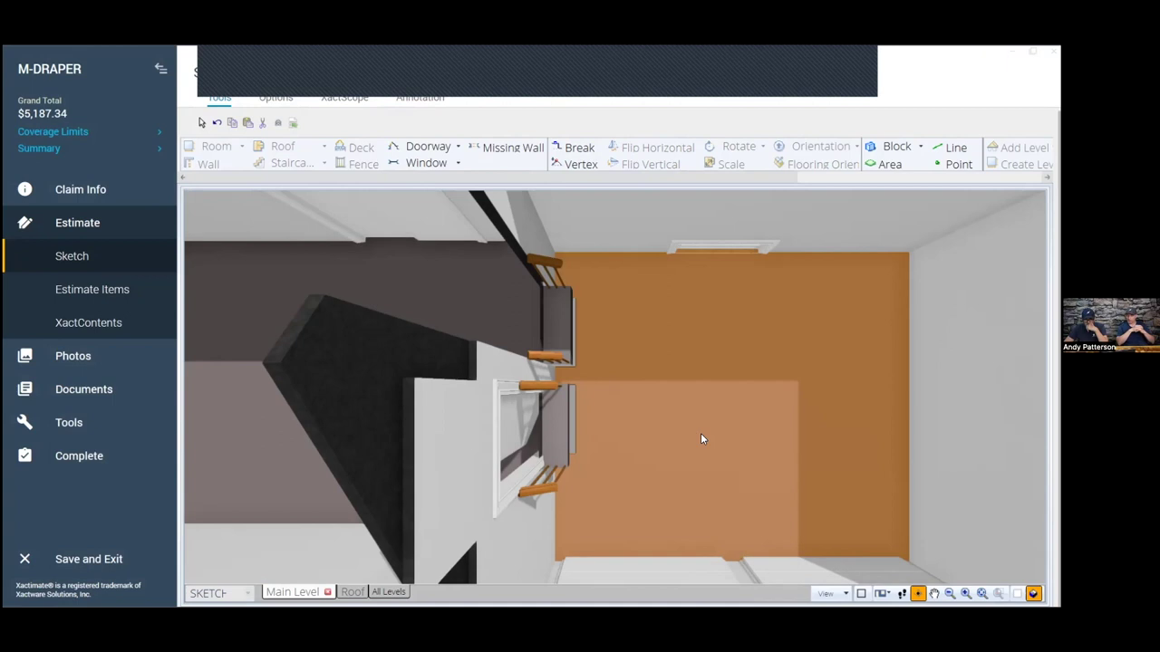
mouse_move(700, 433)
mouse_down()
mouse_move(540, 298)
mouse_move(472, 261)
mouse_move(670, 419)
mouse_move(632, 439)
mouse_move(604, 293)
mouse_up()
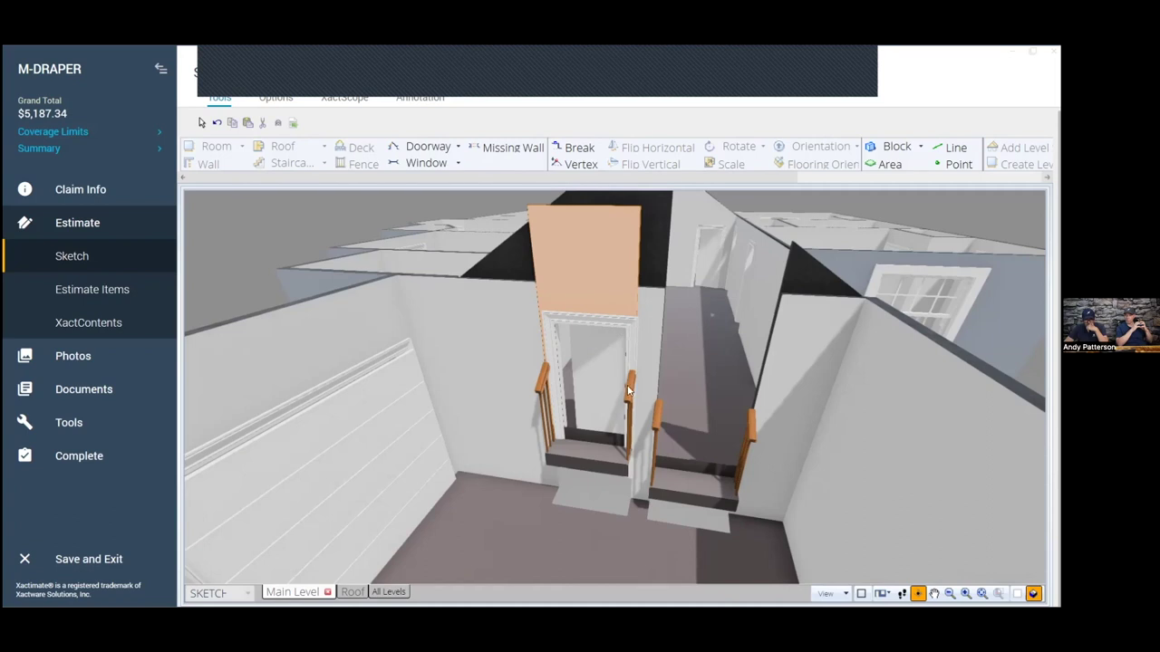
drag(777, 369, 677, 458)
drag(684, 407, 621, 190)
drag(640, 359, 557, 407)
drag(667, 449, 546, 319)
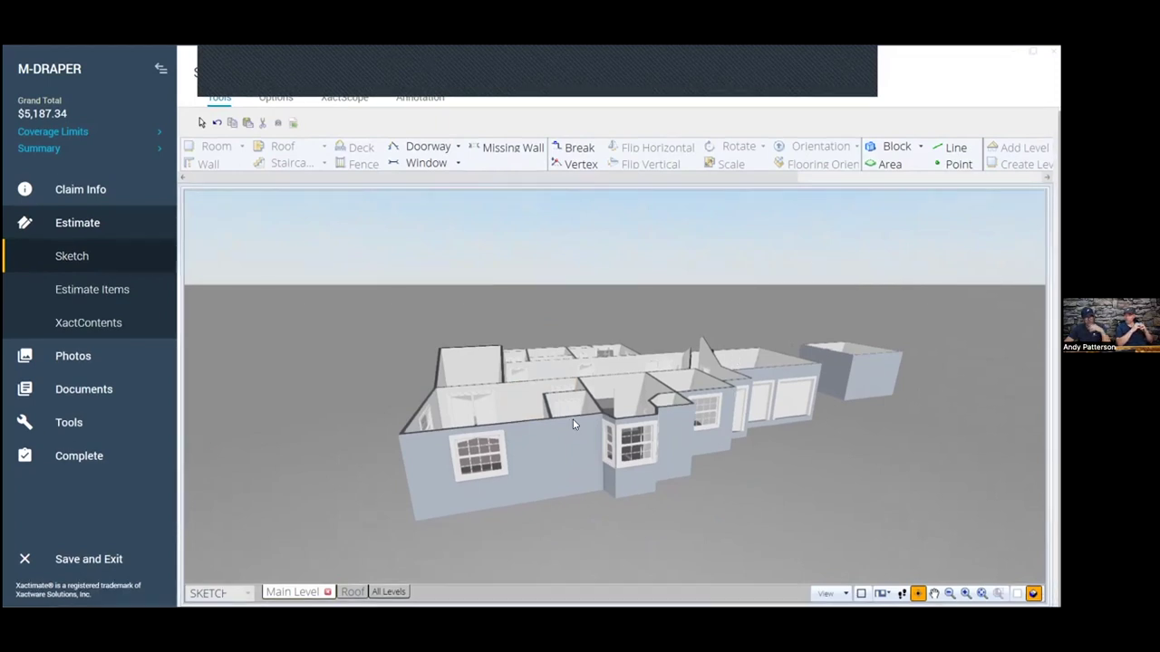
scroll(485, 432, down, 3)
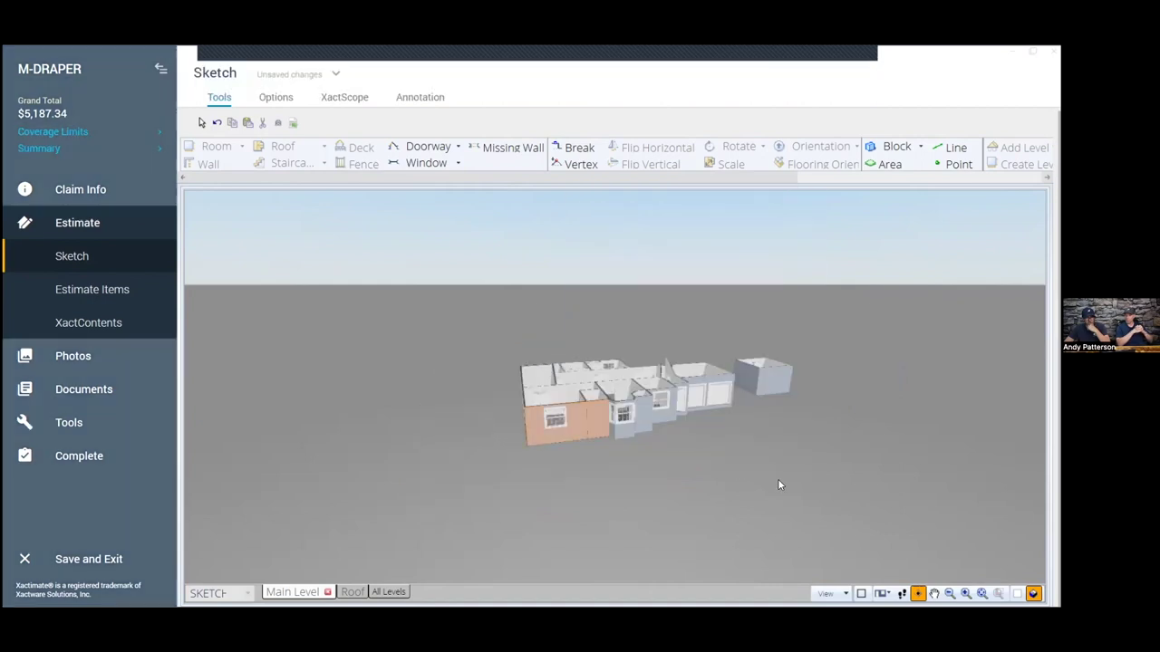
scroll(768, 478, up, 4)
drag(552, 428, 304, 372)
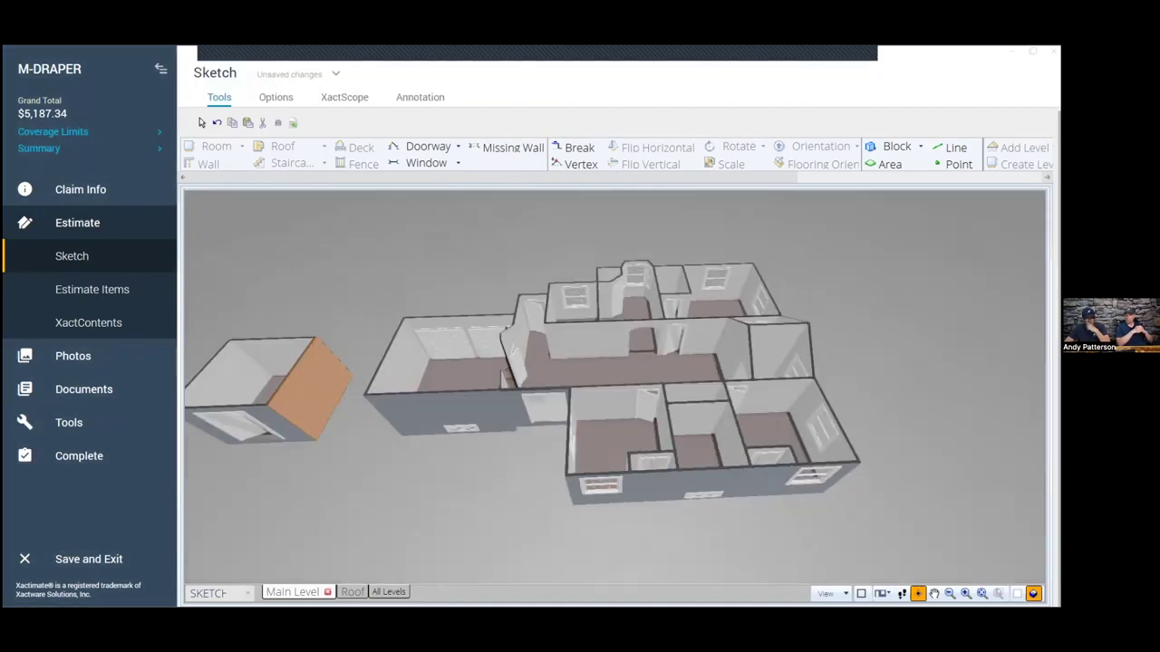
Step: Return to the floor plan and delete the detached test room east of the garage
click(1018, 594)
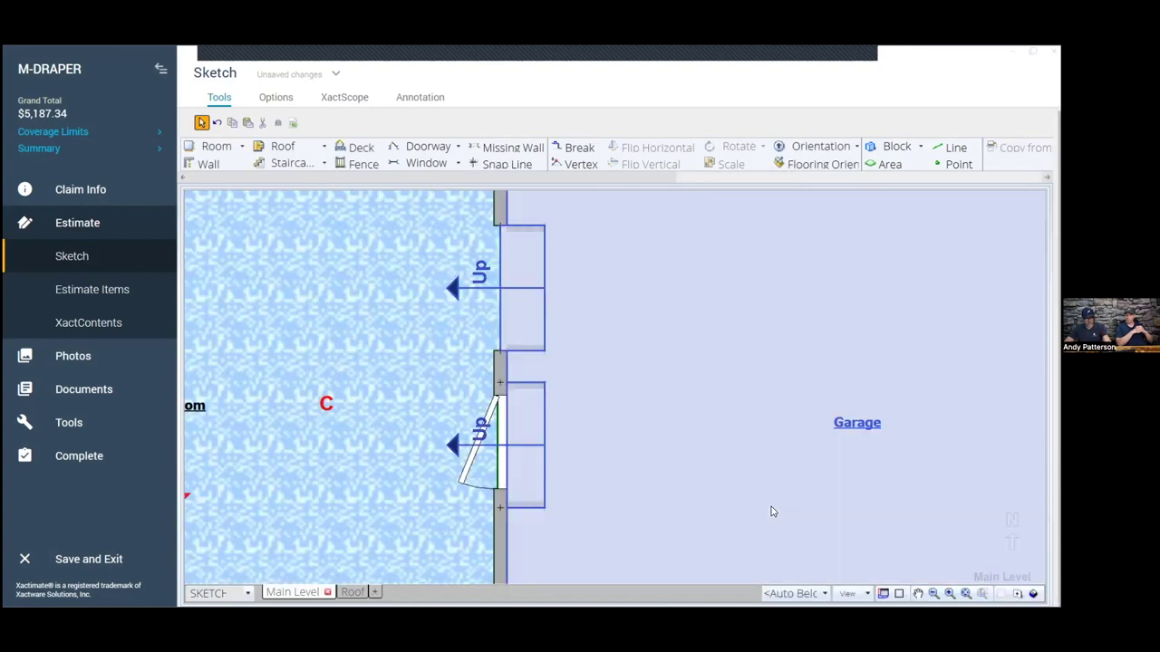
scroll(772, 513, down, 5)
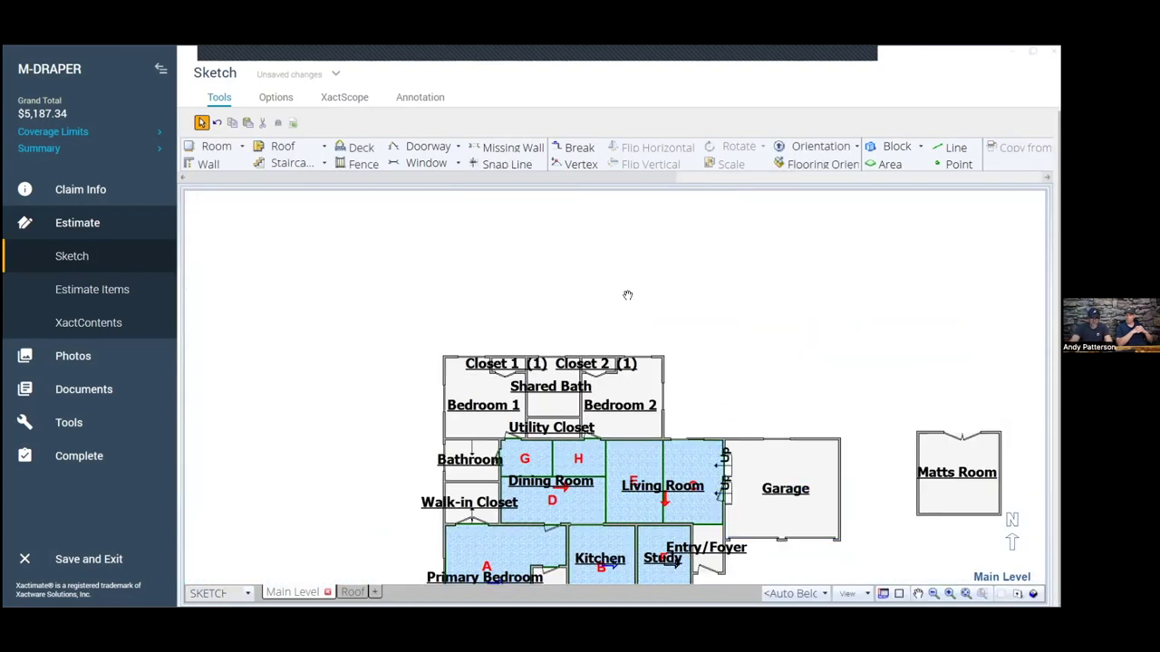
drag(626, 293, 482, 97)
drag(759, 217, 961, 410)
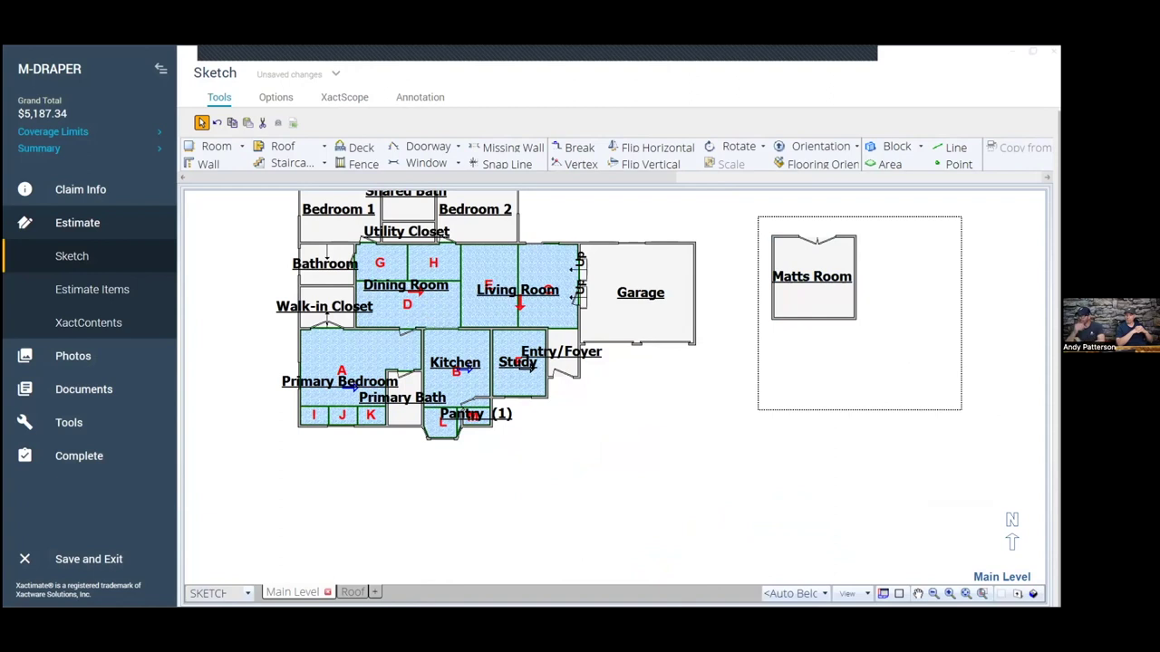
key(Delete)
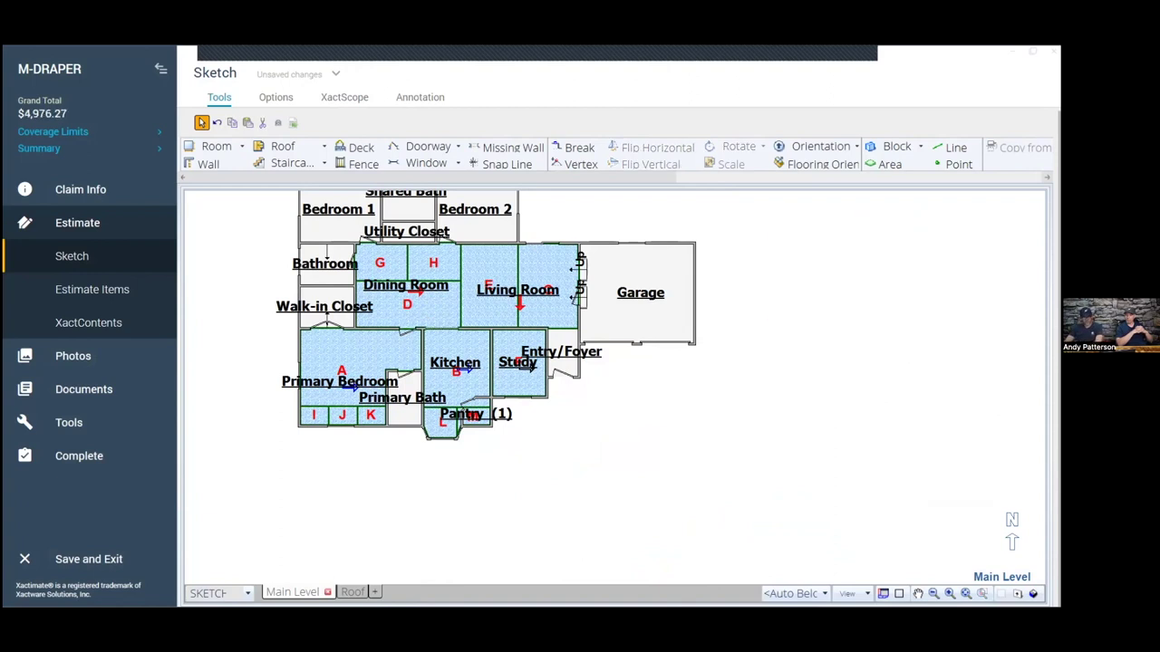
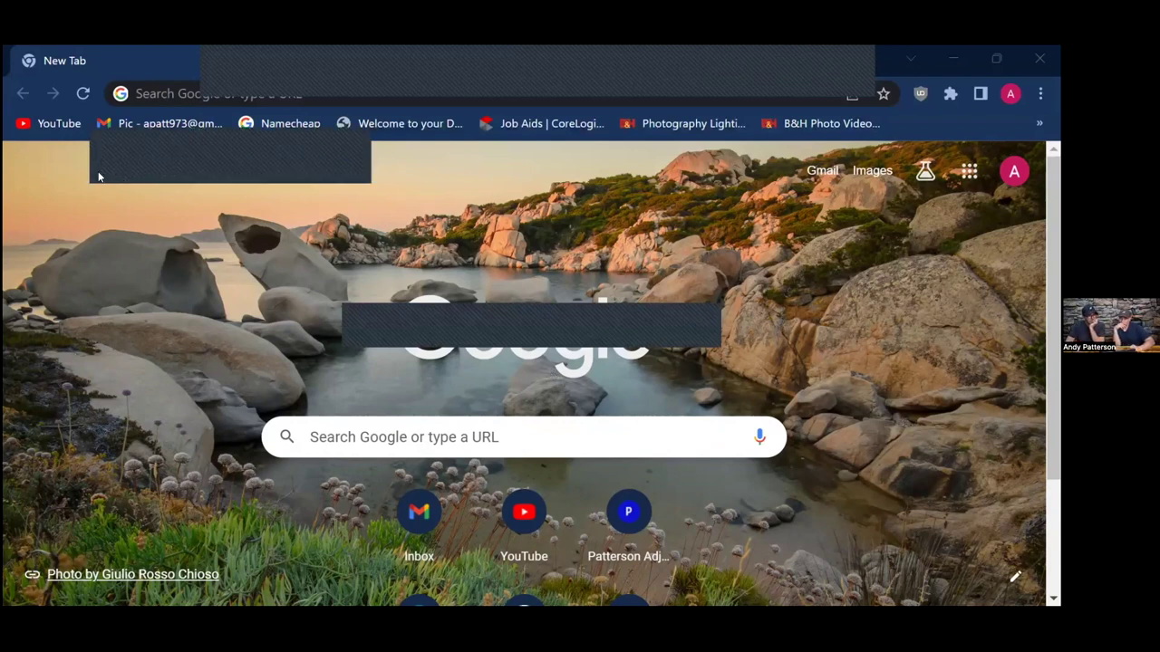
key(super+plus)
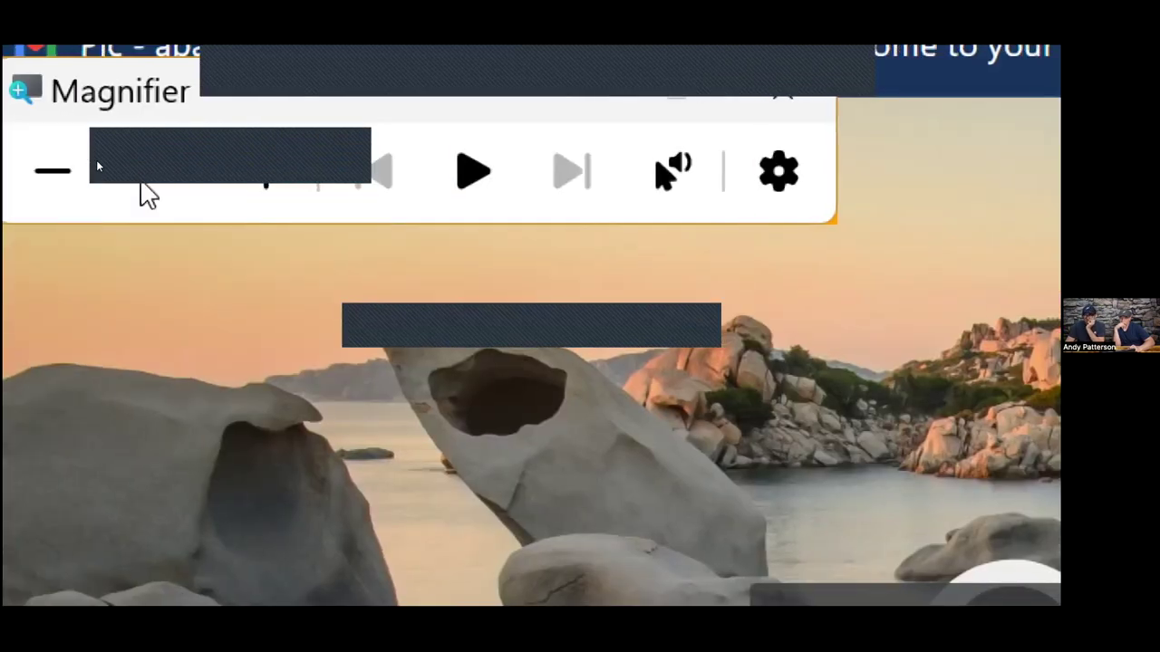
click(23, 171)
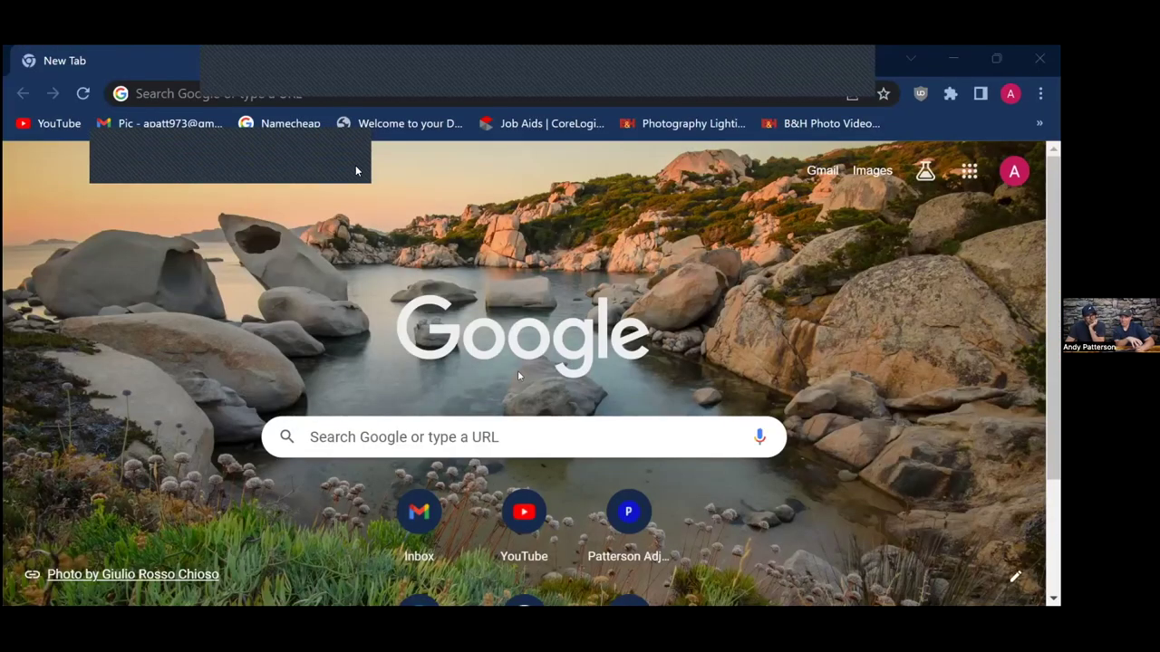
click(353, 163)
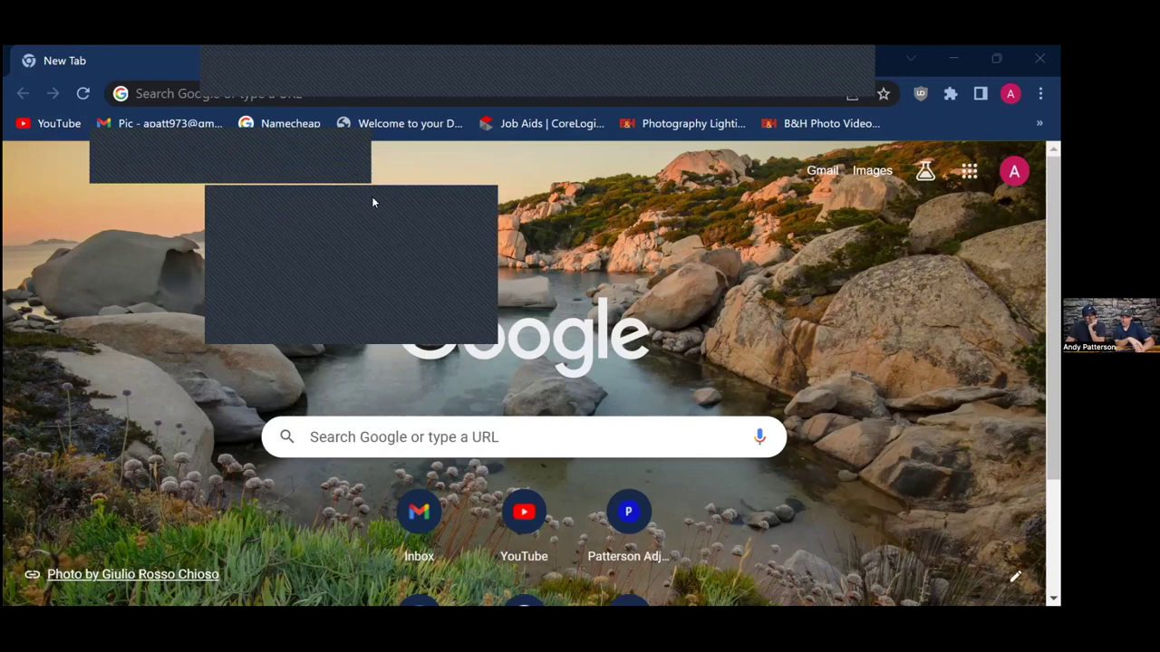
click(349, 137)
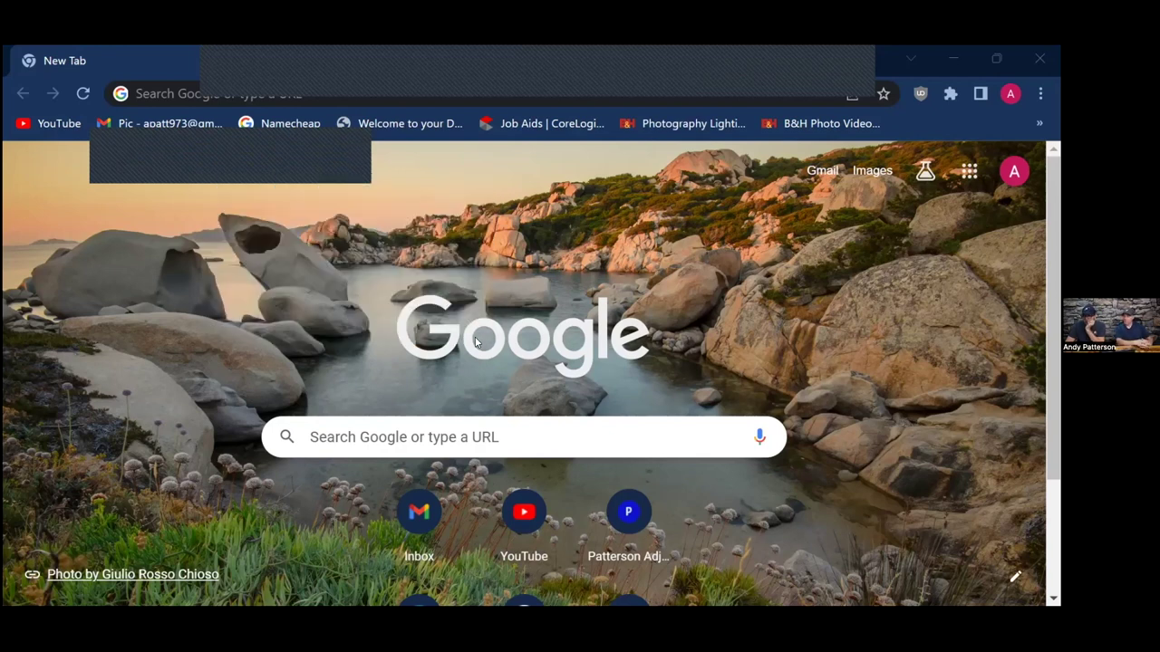
click(517, 409)
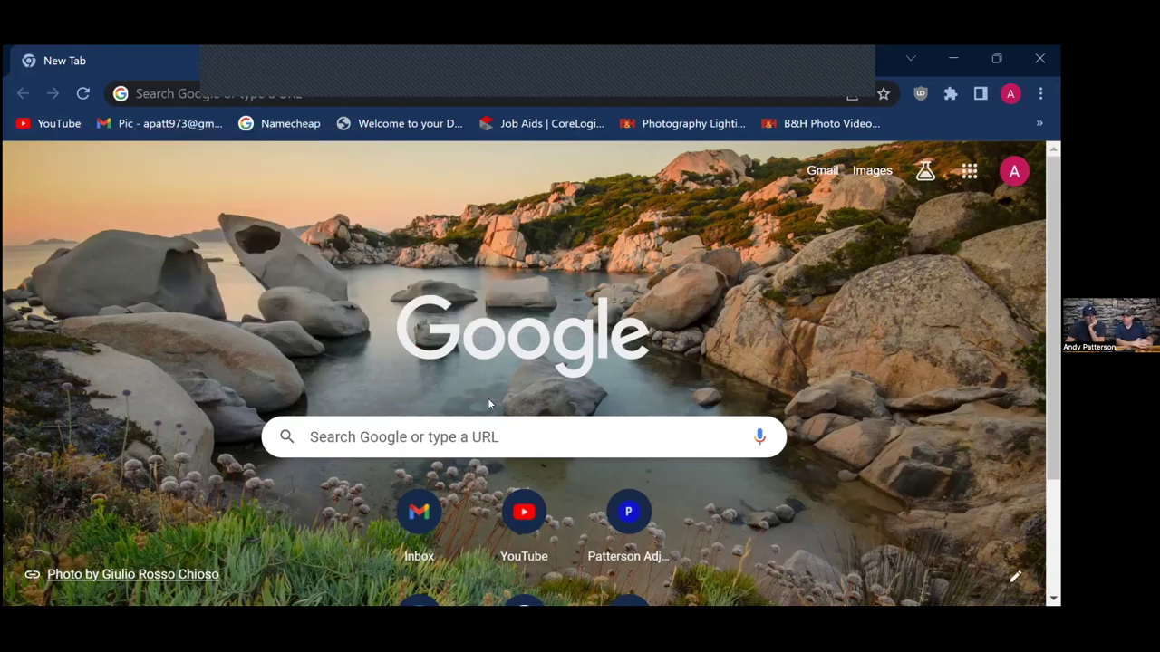
Step: Go to walmart.com in the Chrome browser
click(495, 441)
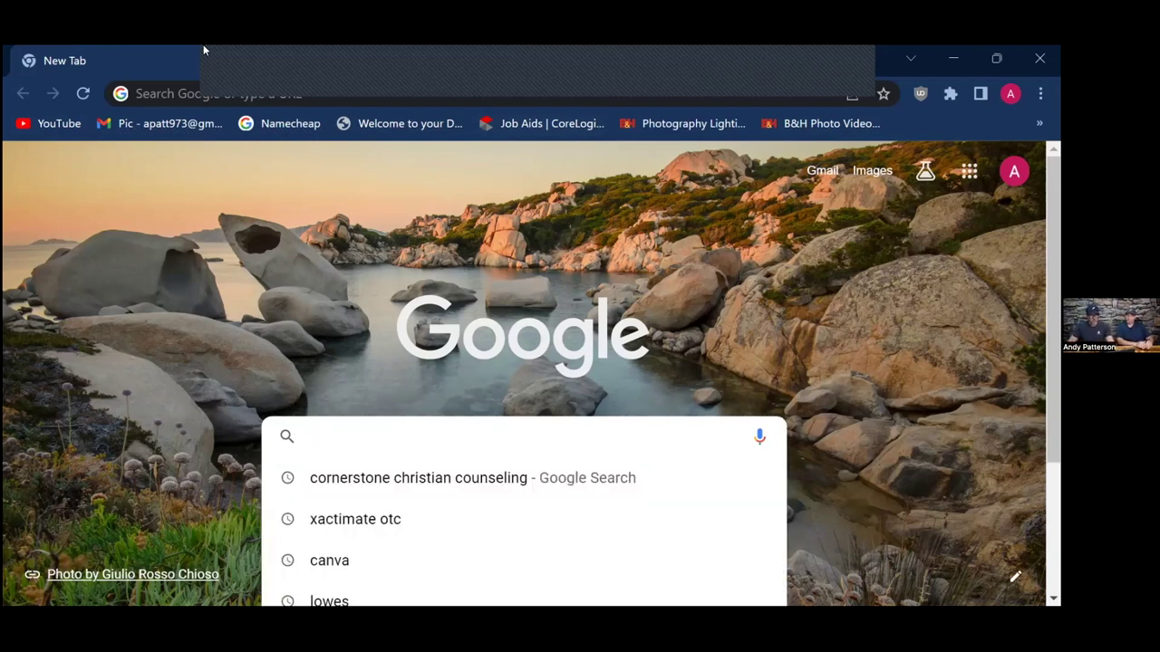
click(225, 95)
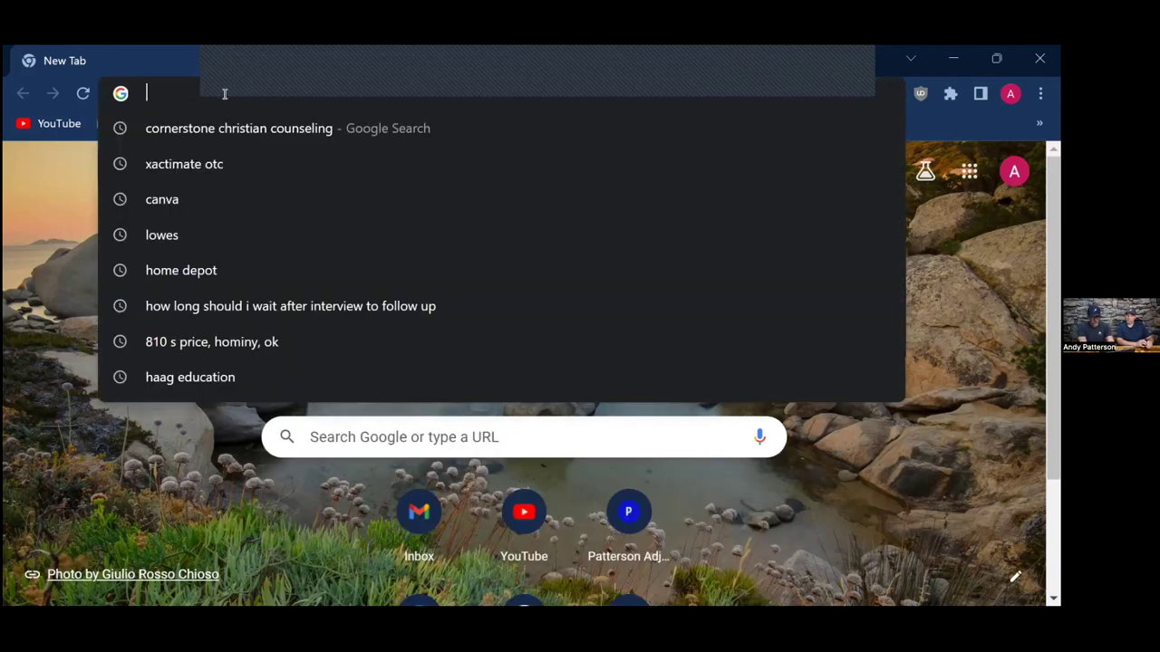
text(walm)
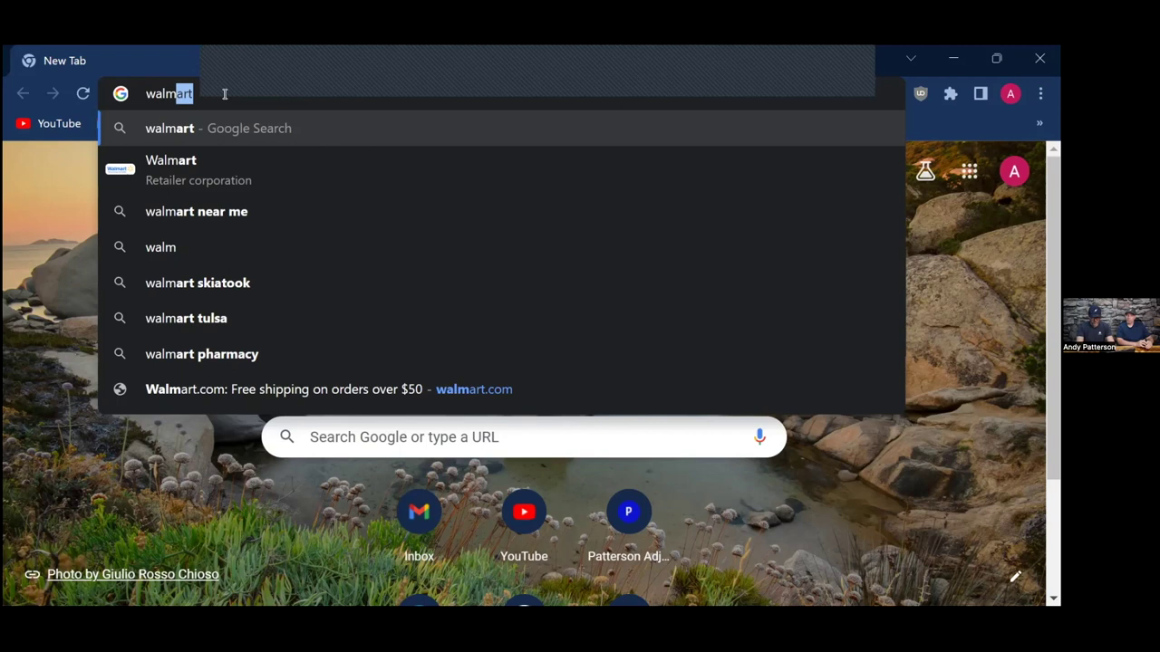
text(art.cm)
key(BackSpace)
text(om)
key(Return)
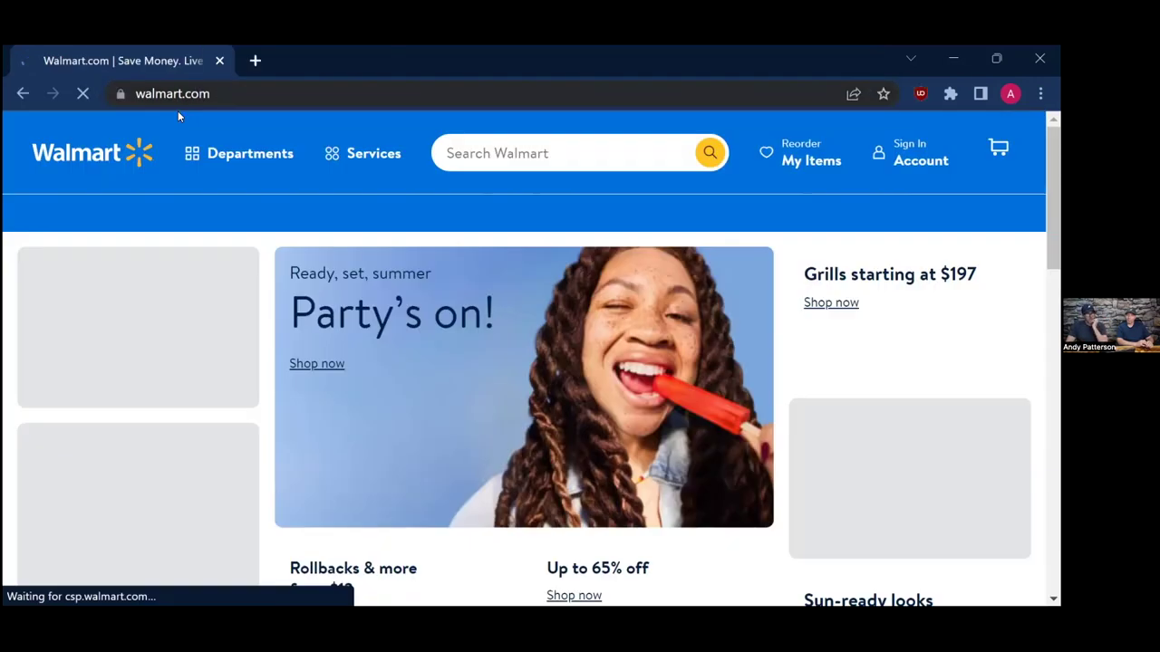
Step: Search the Walmart site for "patio furniture"
click(501, 156)
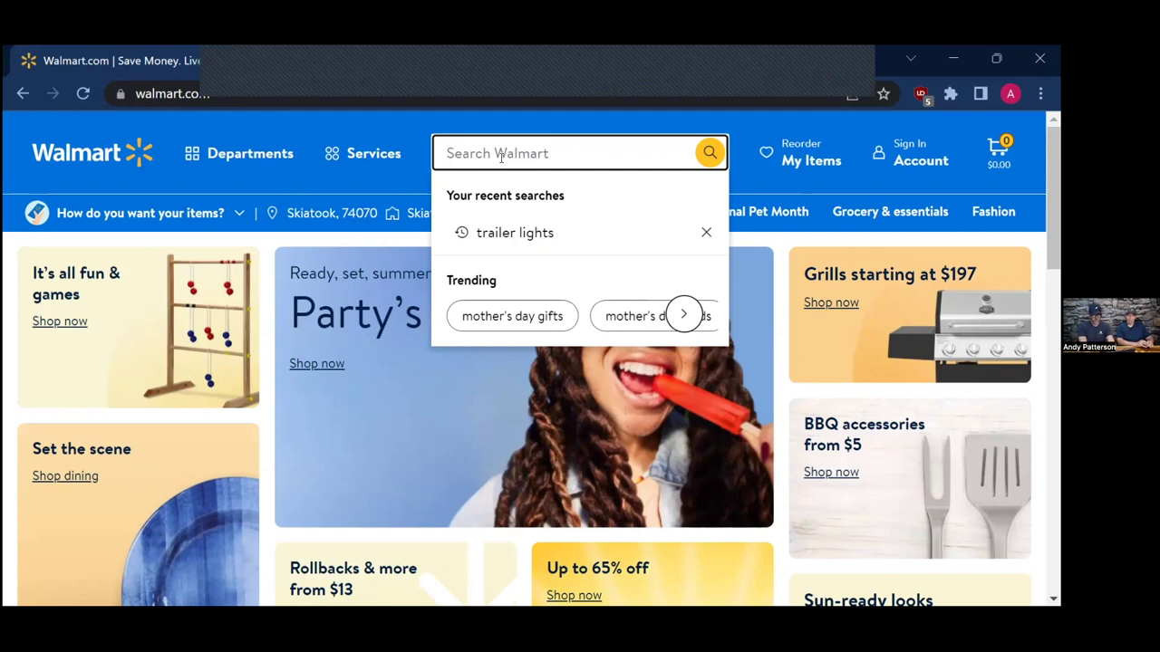
text(patio fu)
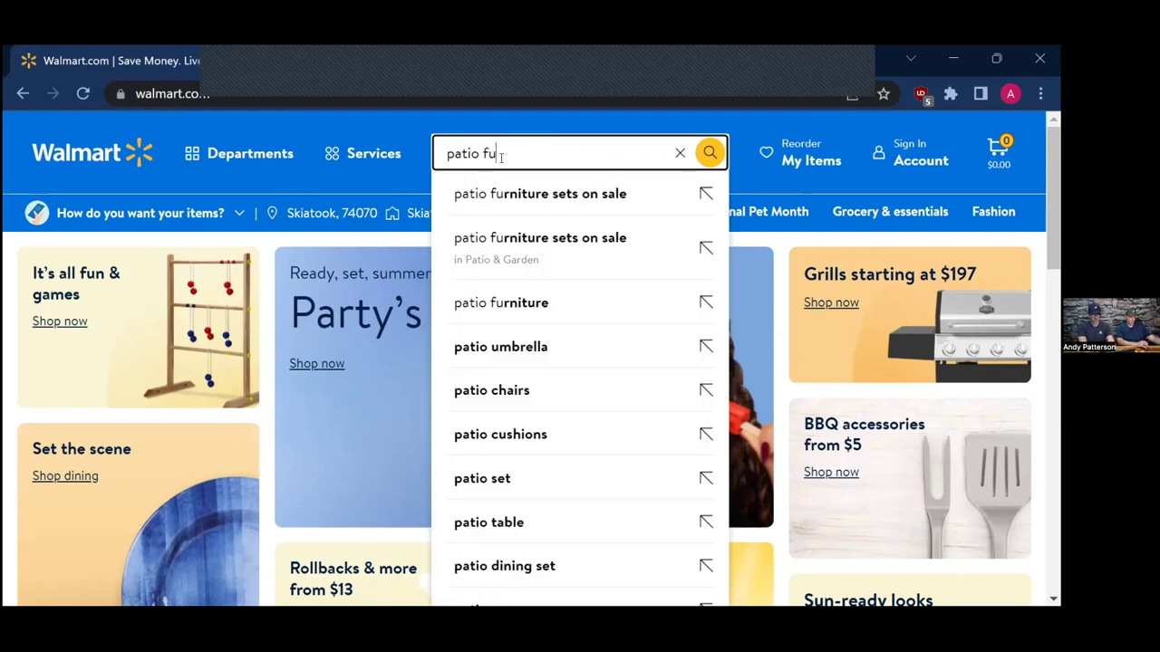
text(rniture)
key(Return)
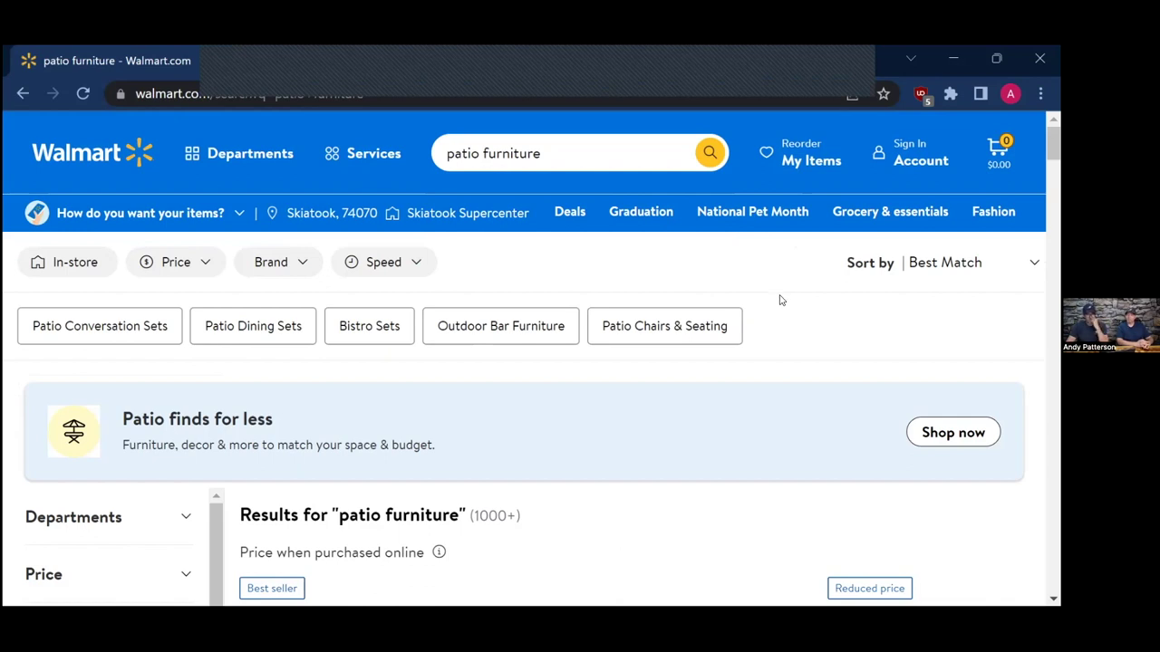
Step: Look through the patio furniture results and open the black Mainstays Albany Lane 6-Piece Outdoor Patio Dining Set
scroll(781, 300, down, 4)
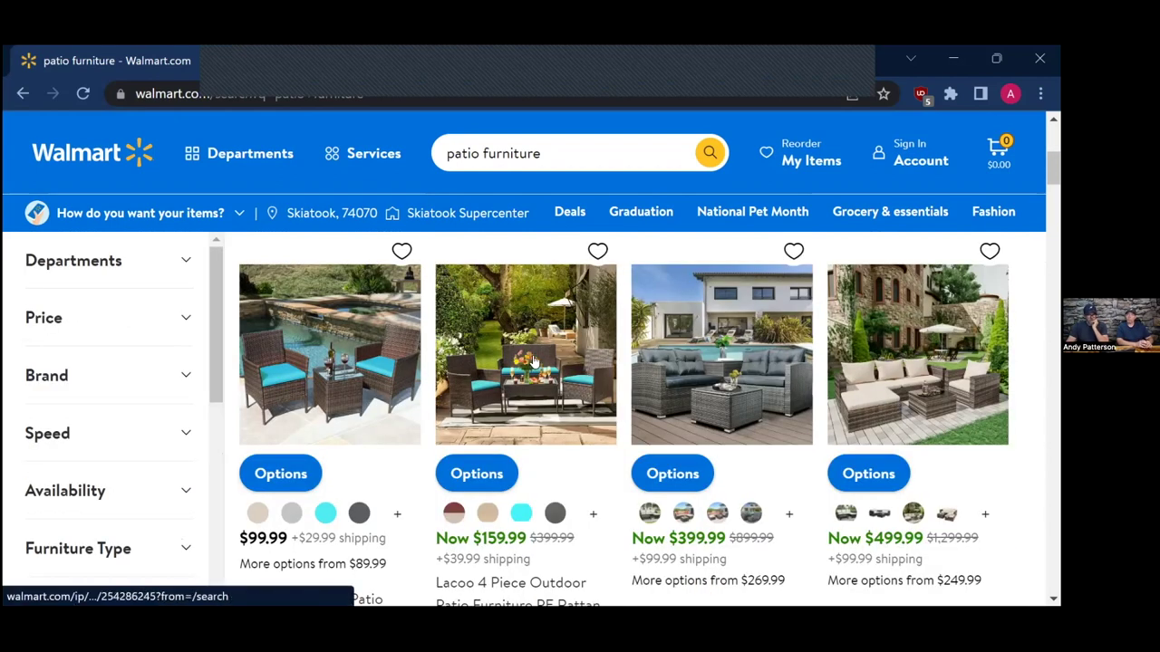
scroll(536, 360, down, 4)
scroll(536, 359, down, 2)
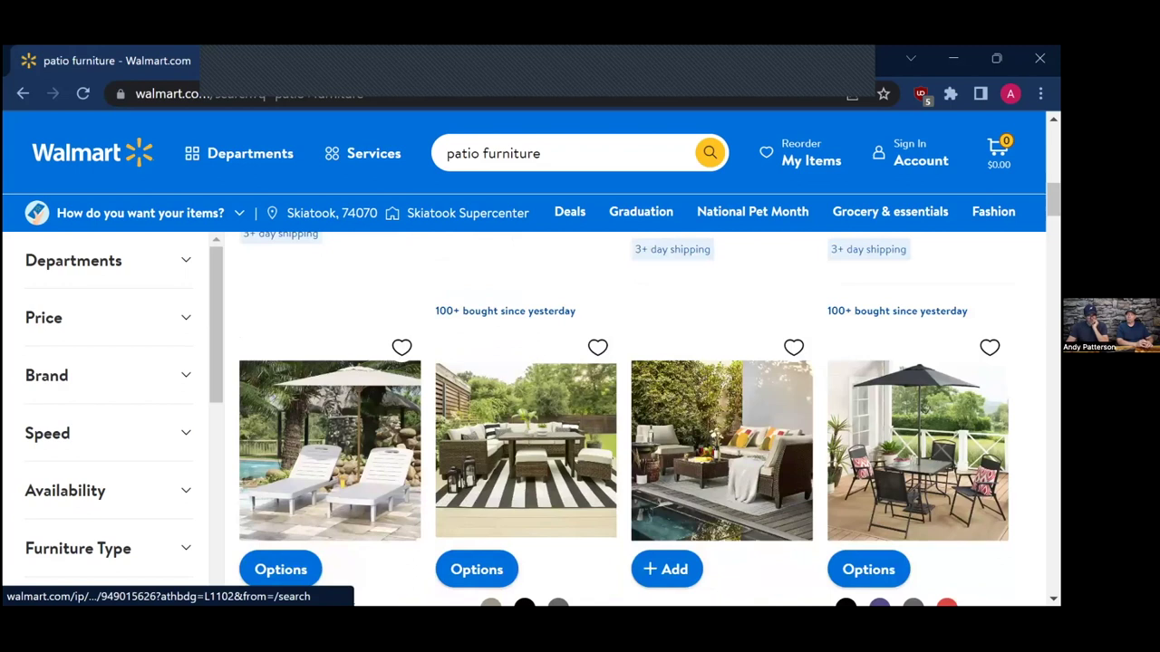
click(840, 429)
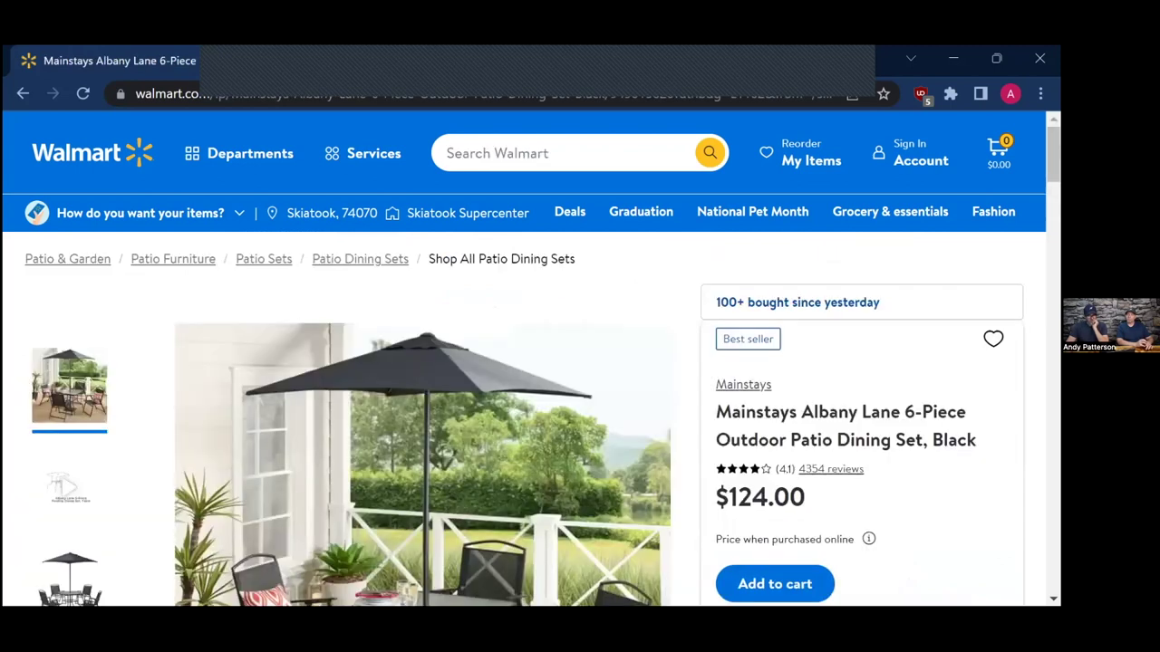
Step: Examine the dining set's photos, pieces, price and color options on its product page
scroll(535, 417, down, 2)
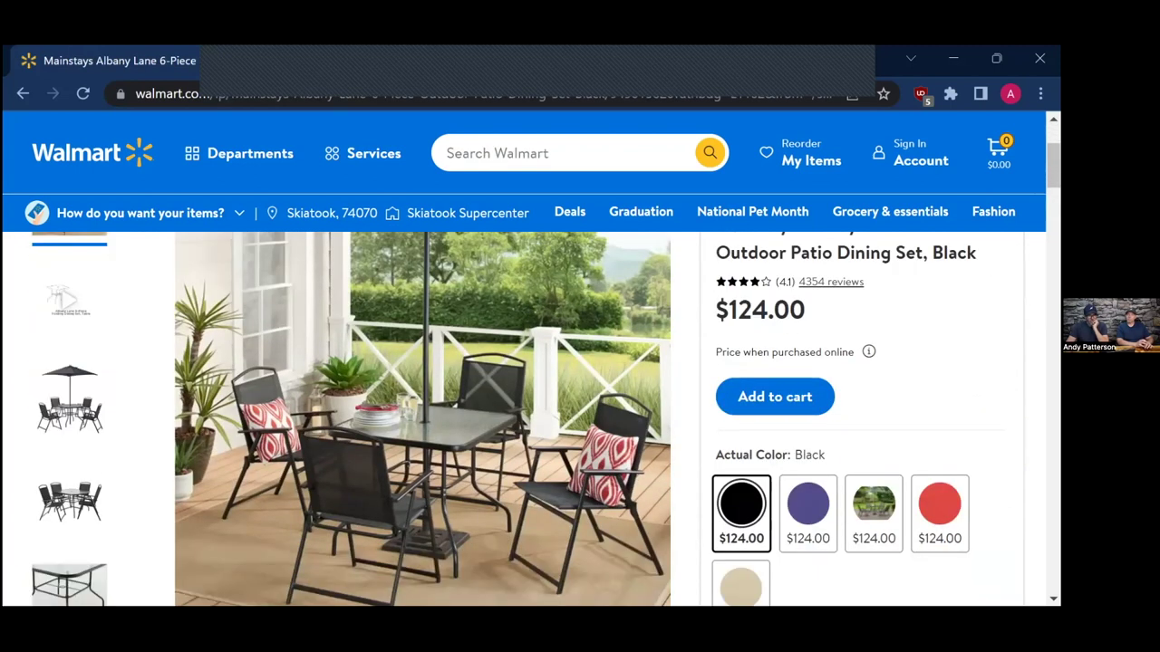
scroll(536, 416, up, 1)
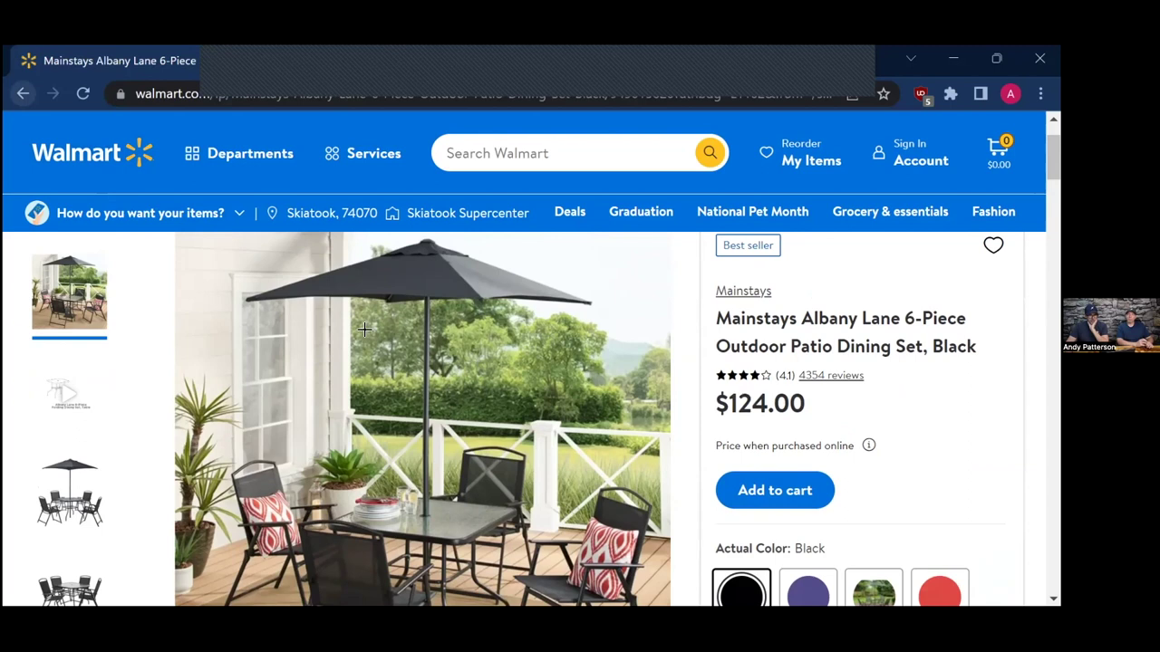
scroll(364, 329, down, 1)
scroll(364, 329, down, 1)
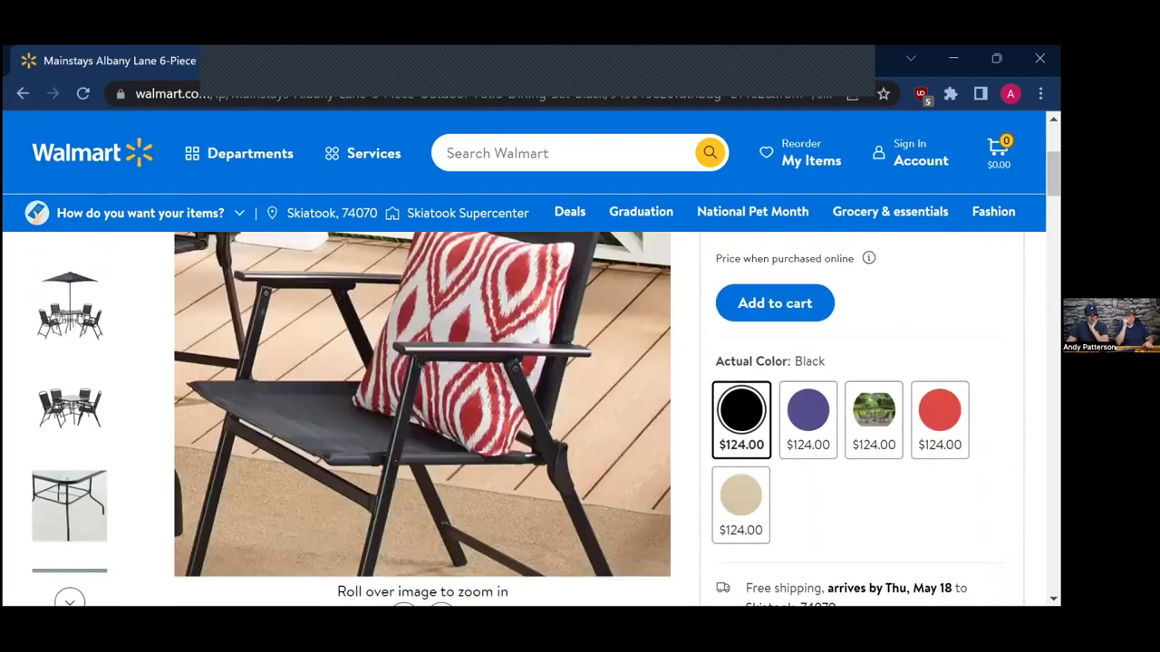
scroll(585, 373, up, 2)
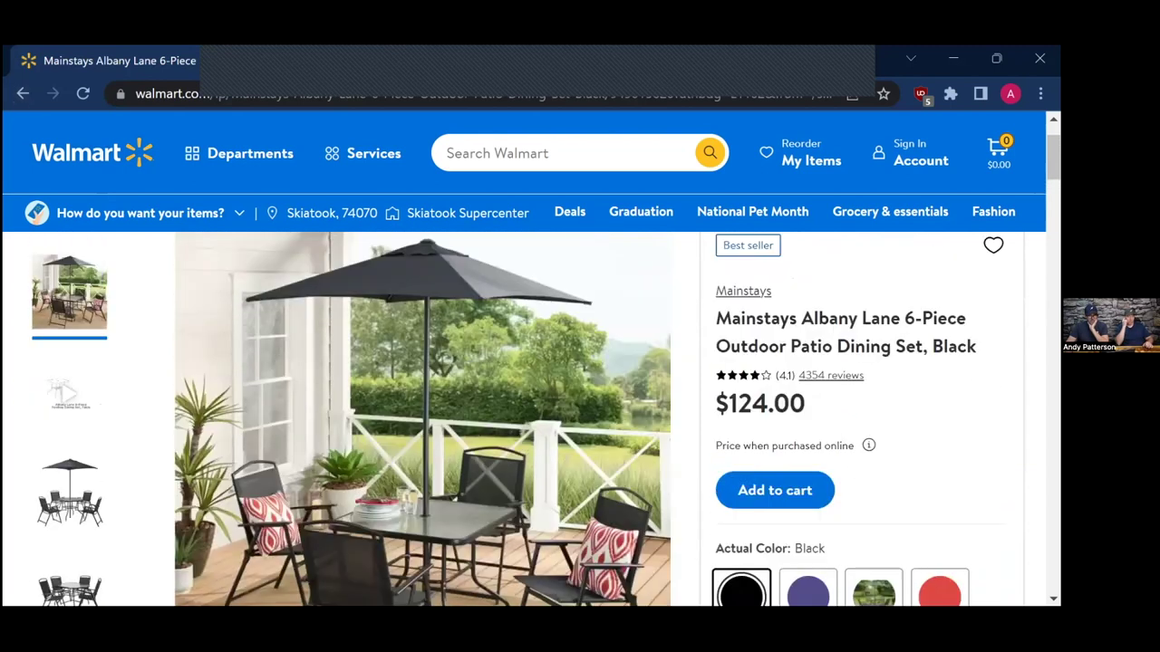
scroll(545, 372, down, 1)
scroll(526, 417, down, 1)
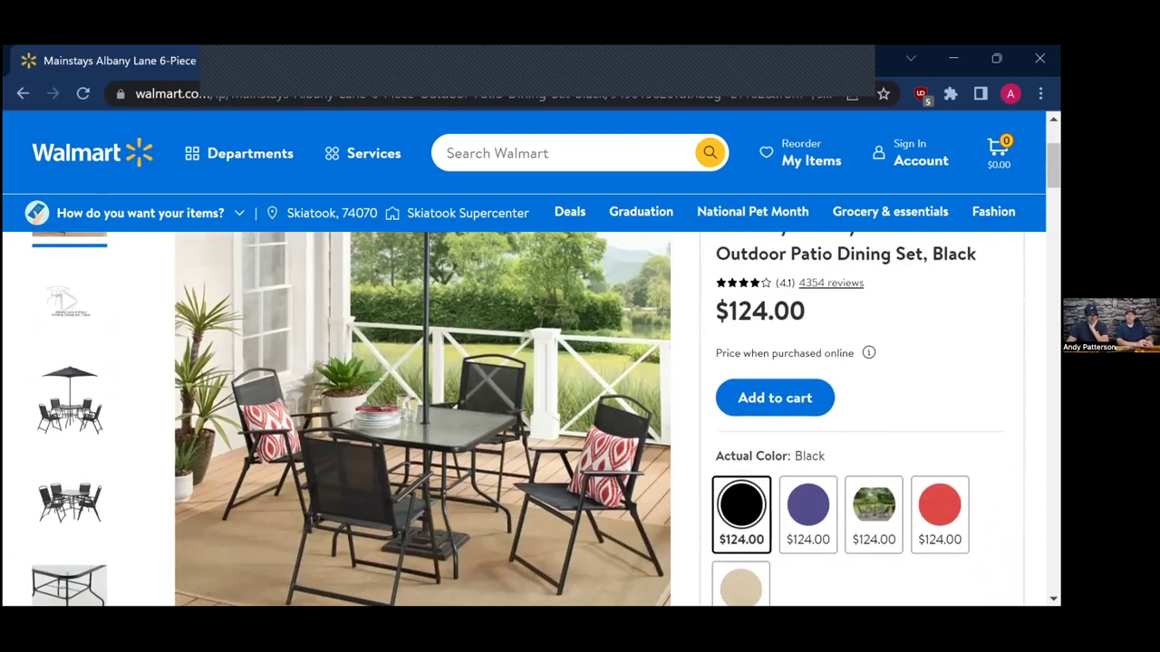
scroll(544, 417, up, 1)
scroll(544, 417, down, 3)
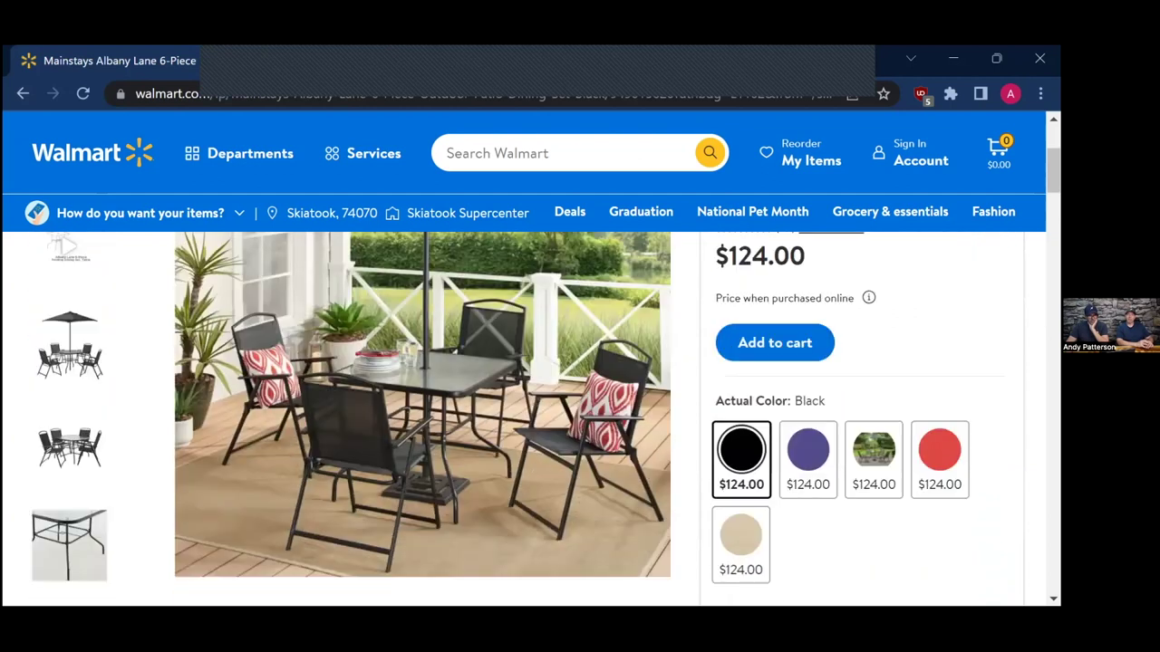
scroll(526, 417, up, 2)
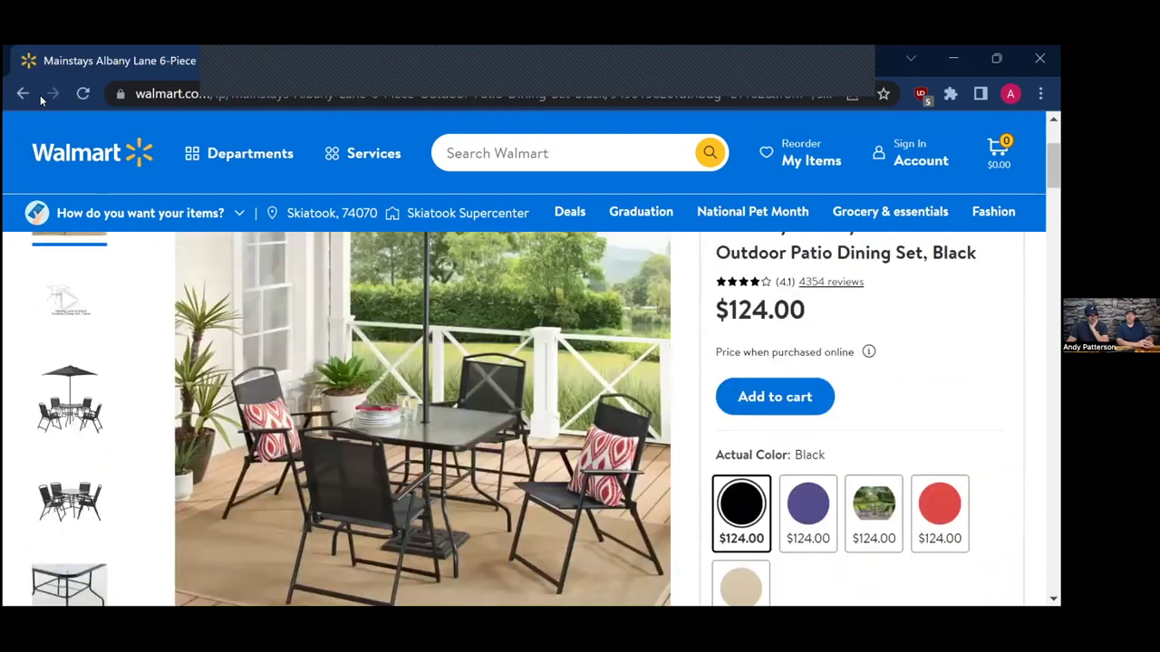
Step: Return to the patio furniture results and look through further sets below the dining set
key(alt+Left)
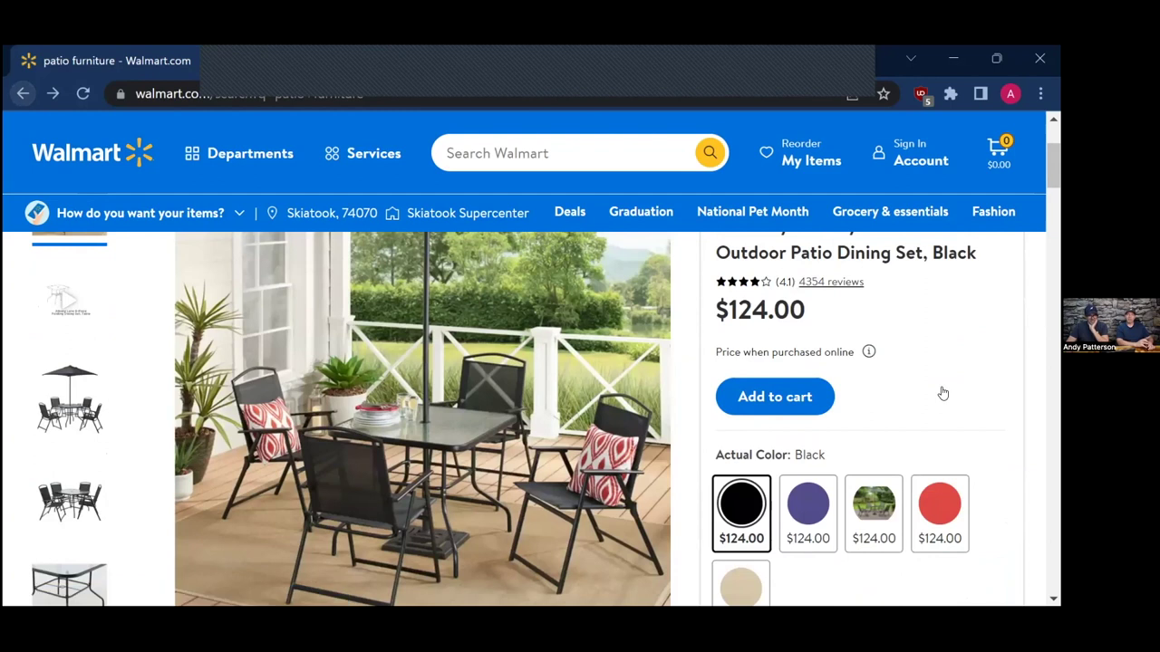
scroll(634, 417, down, 4)
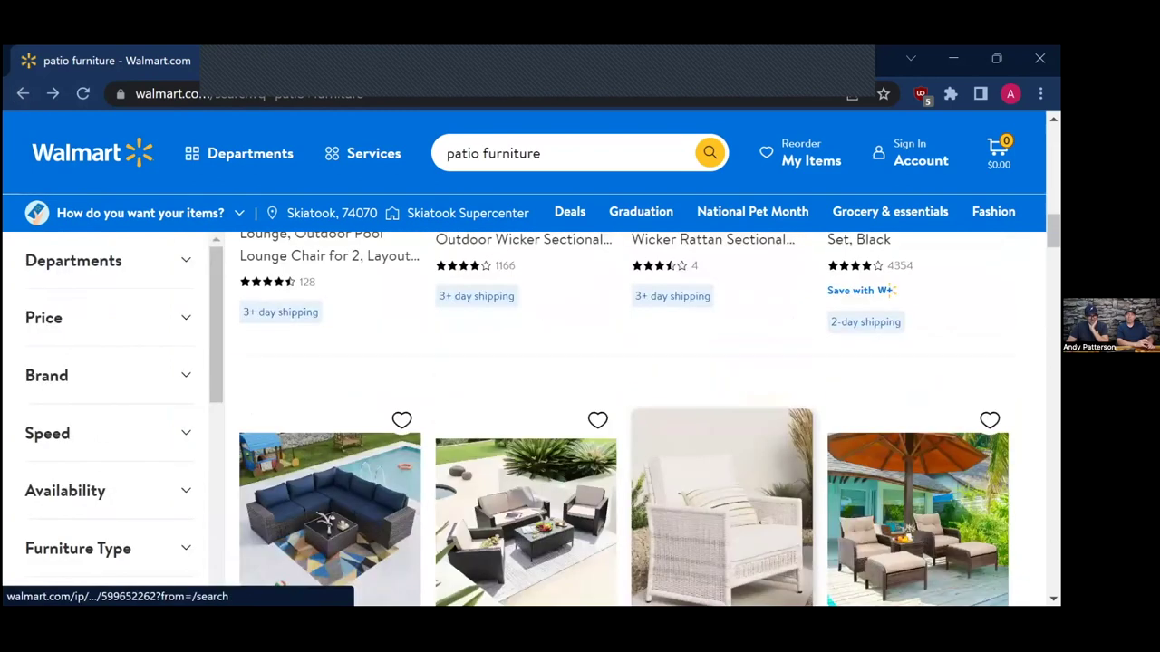
scroll(635, 416, down, 2)
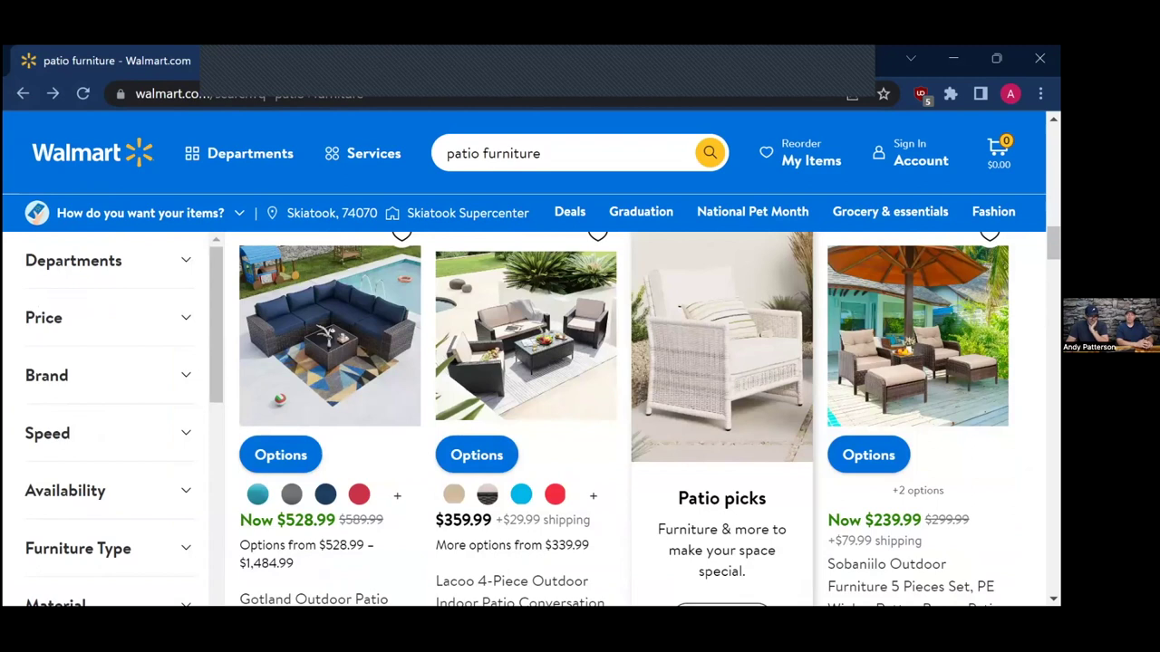
Step: Look back through the patio furniture results and reopen the black Mainstays Albany Lane 6-Piece Outdoor Patio Dining Set
scroll(634, 417, up, 1)
scroll(634, 417, down, 8)
scroll(634, 417, up, 2)
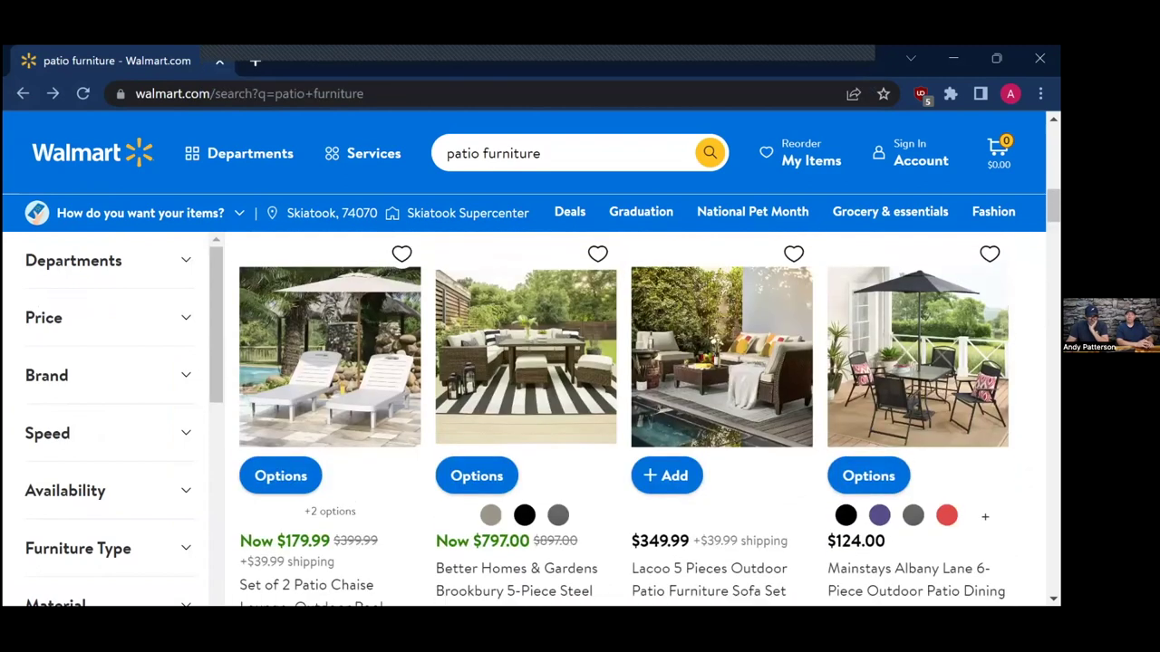
click(908, 412)
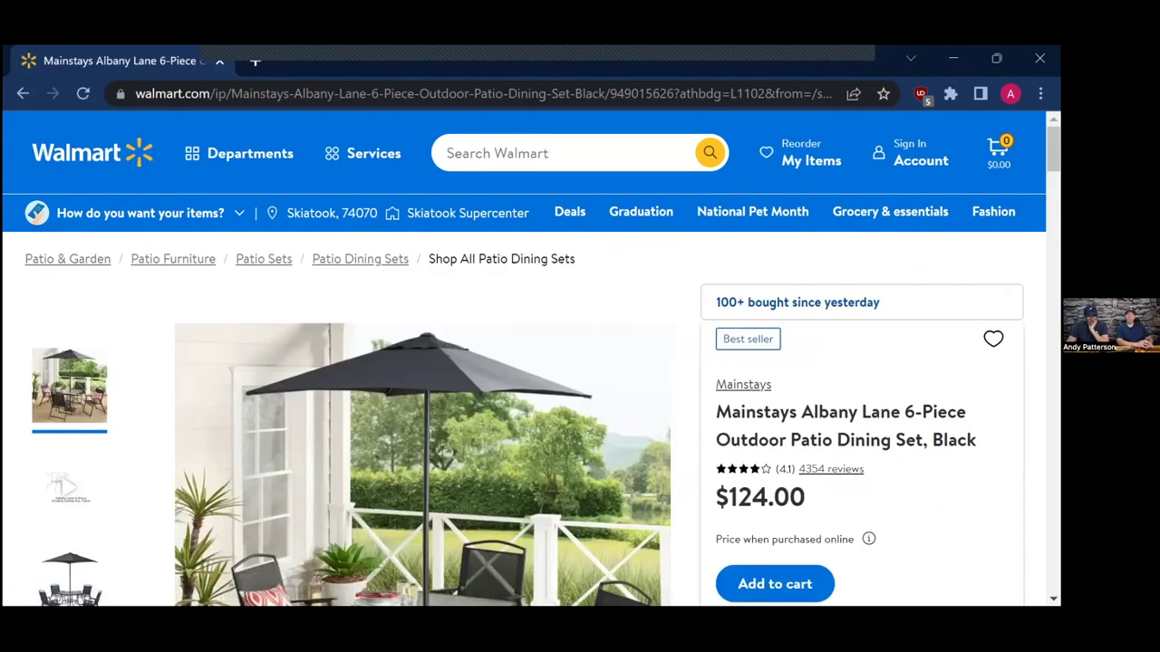
Step: Copy the full product title of the Mainstays Albany Lane dining set from its product page
scroll(525, 417, down, 2)
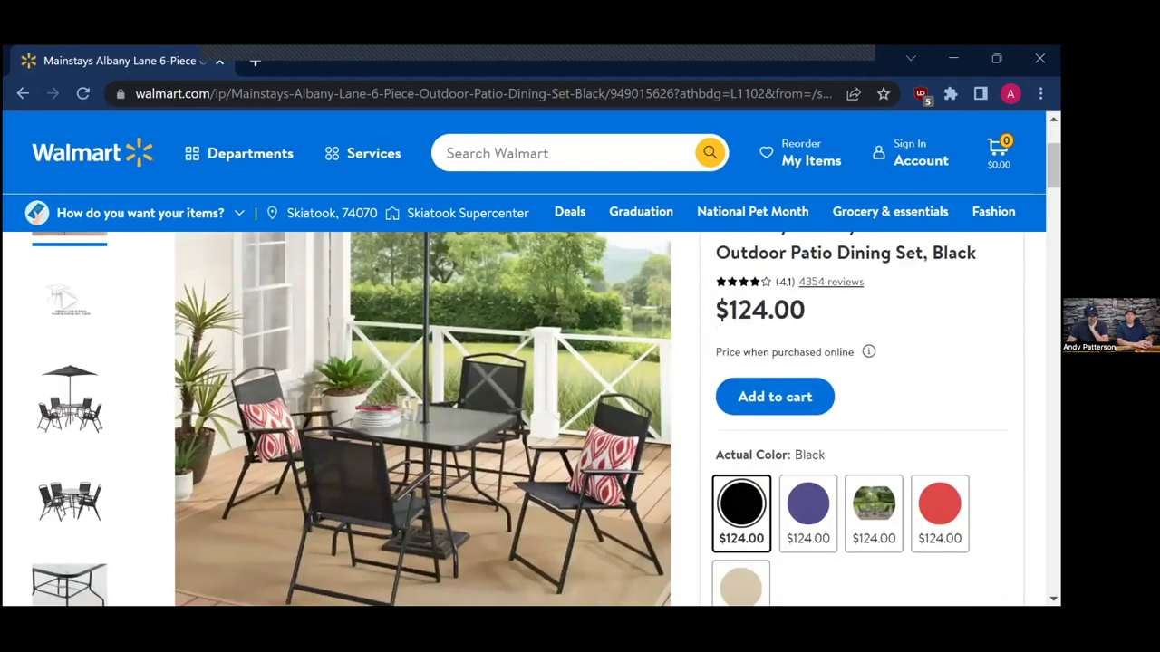
scroll(525, 417, up, 1)
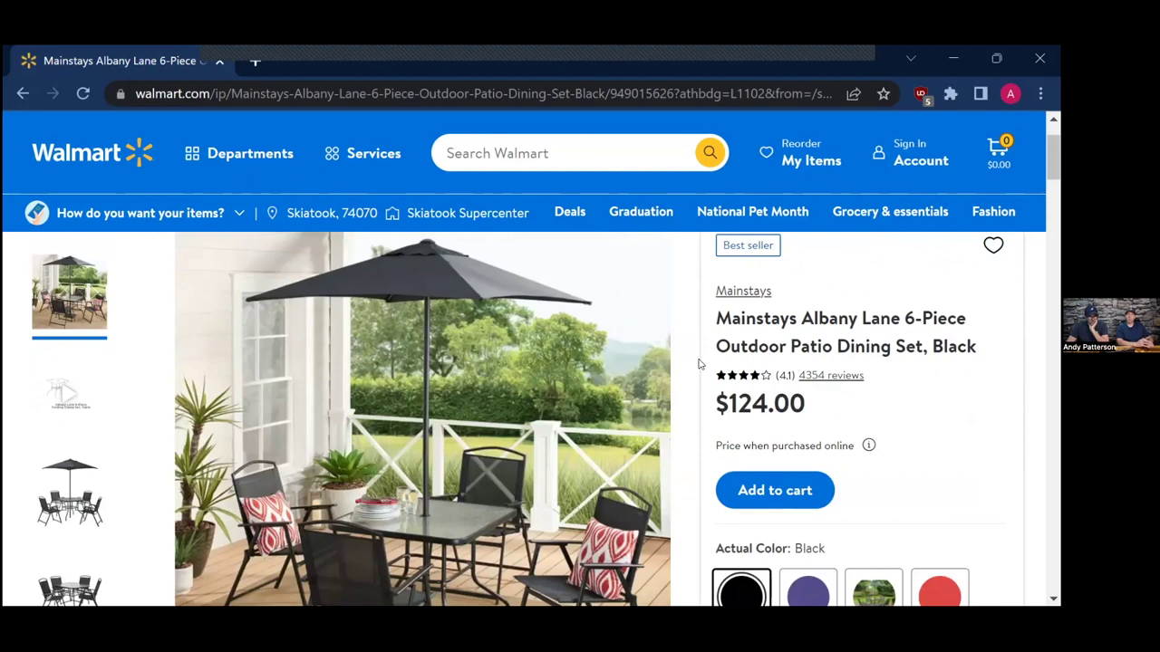
drag(976, 347, 738, 319)
key(ctrl+c)
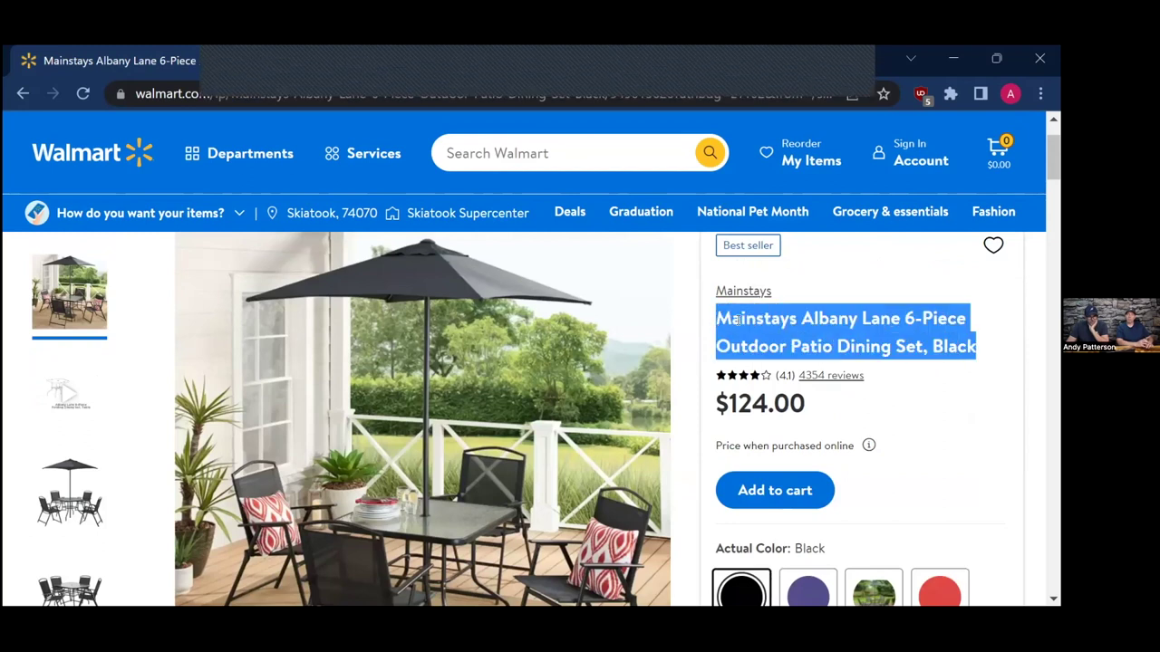
right_click(736, 323)
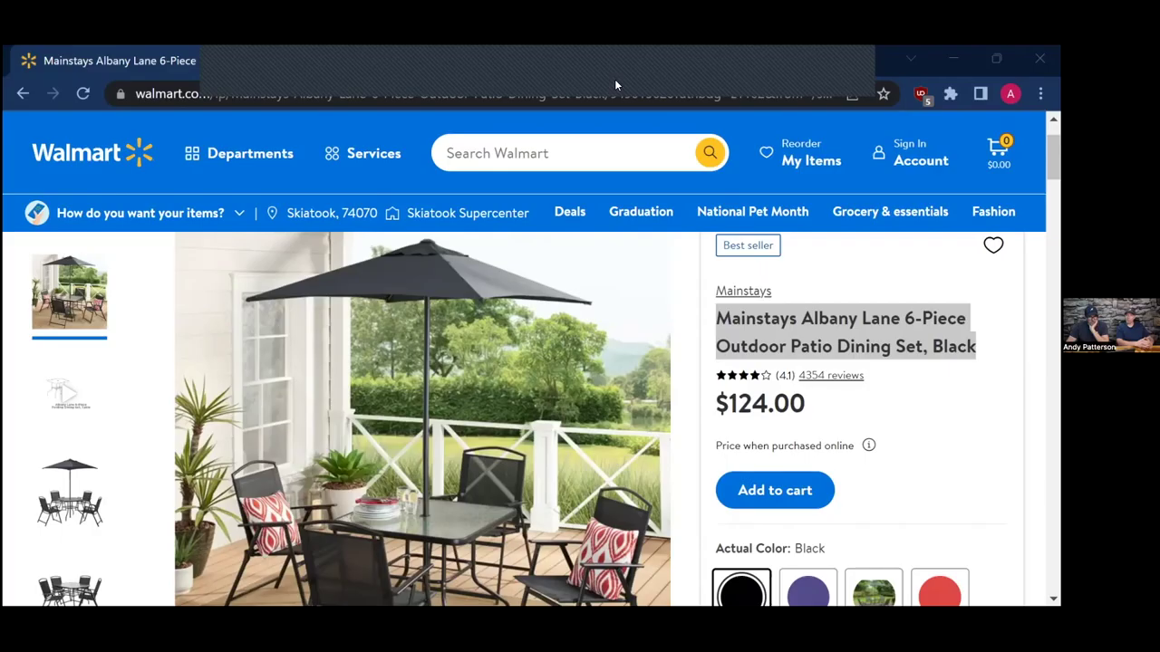
Step: Switch to Xactimate and add a group named "Contents" to the estimate items
key(alt+Tab)
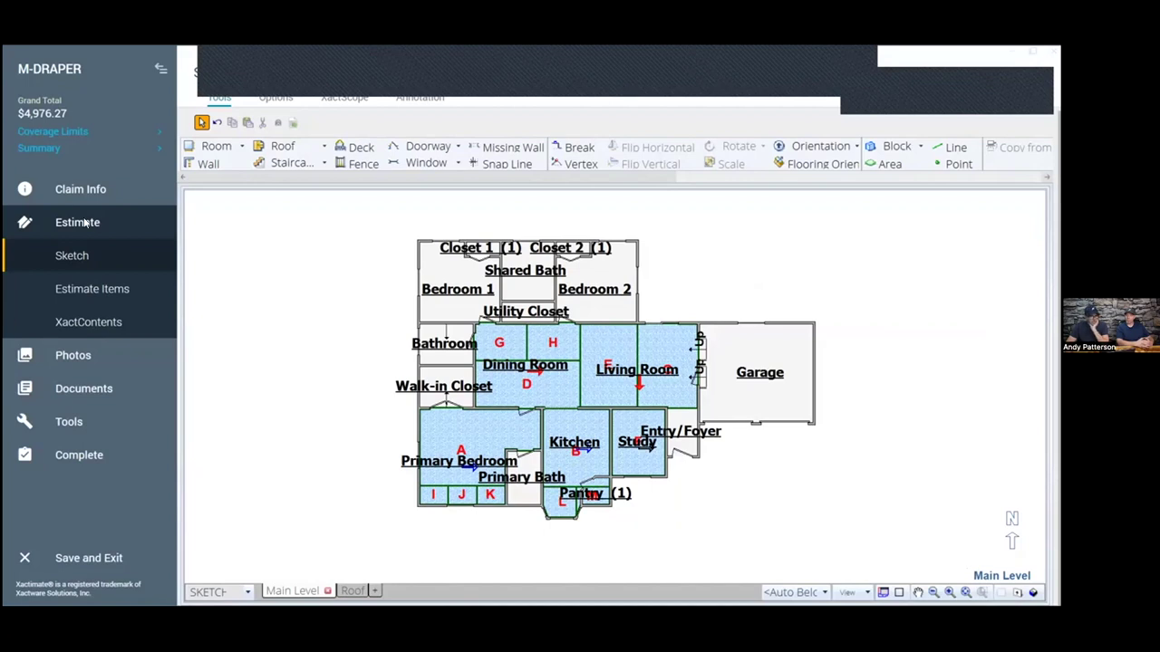
click(91, 287)
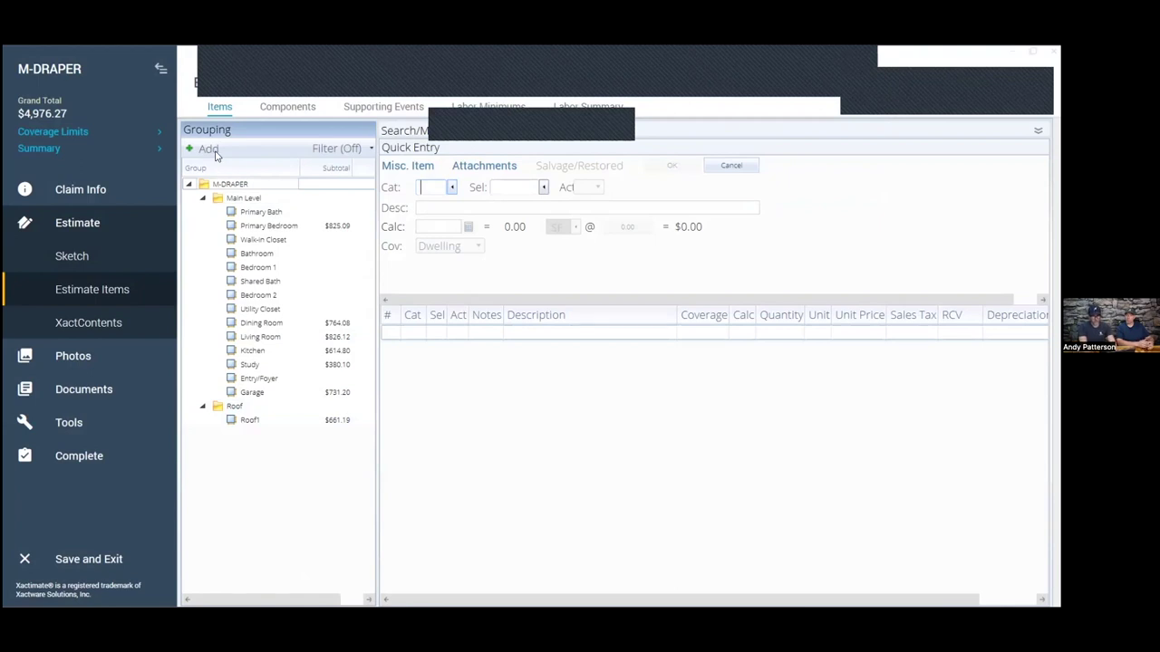
click(214, 154)
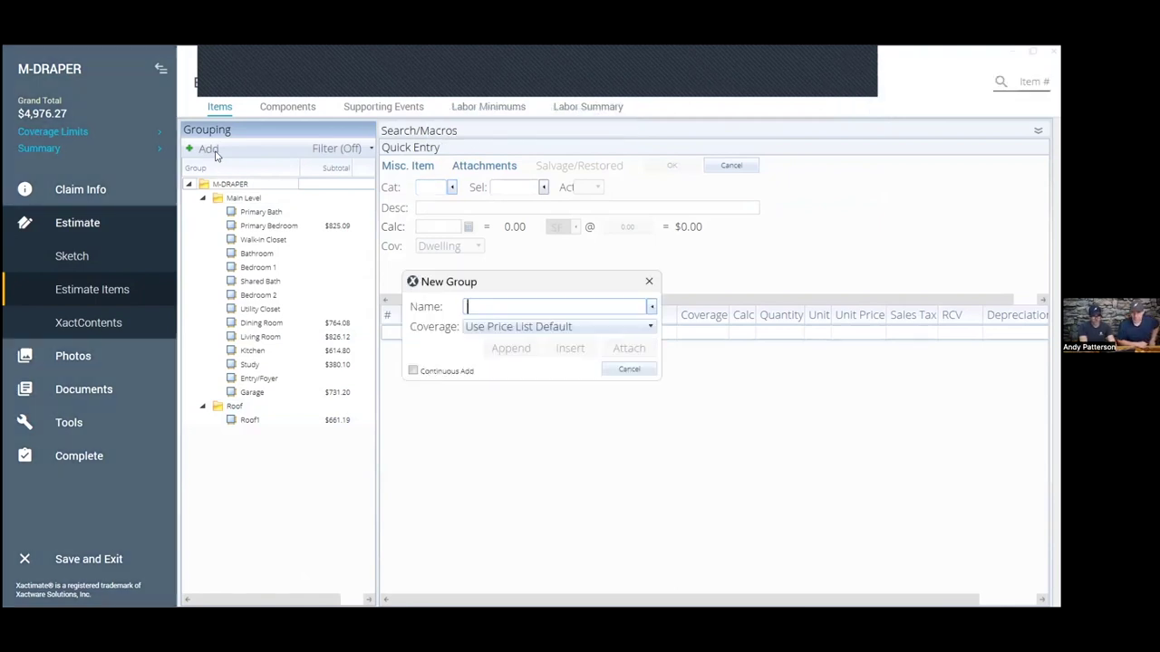
text(CContents)
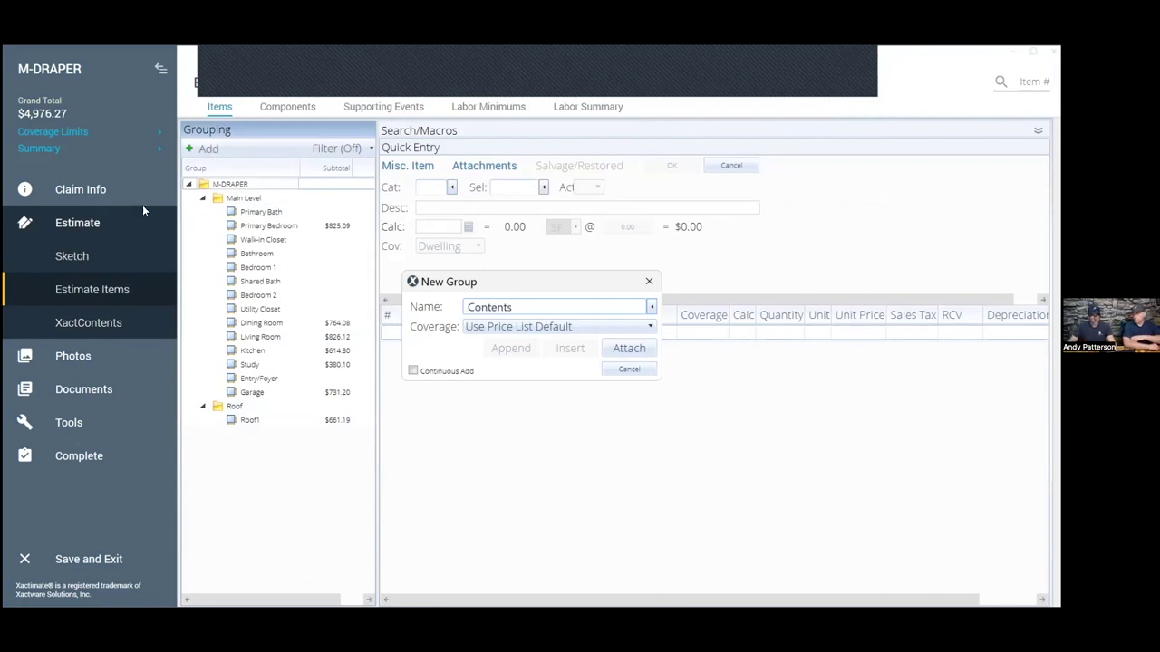
key(Return)
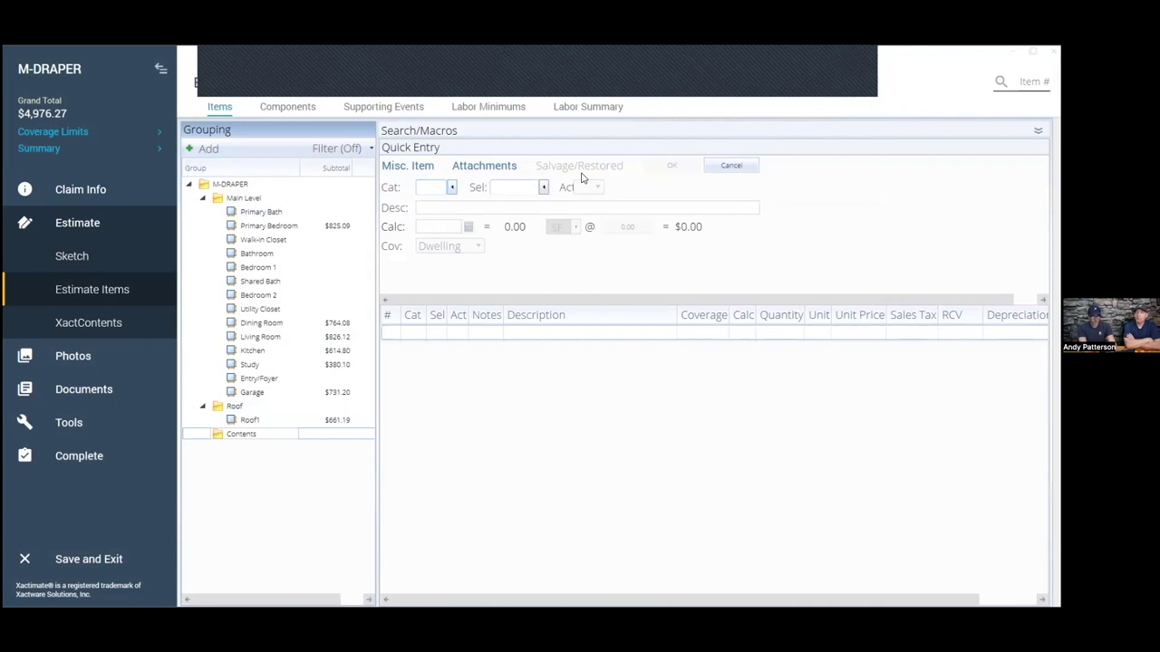
Step: Start a miscellaneous item in the Contents group, described with the copied product title followed by "- price per walmart.com"
key(ctrl+m)
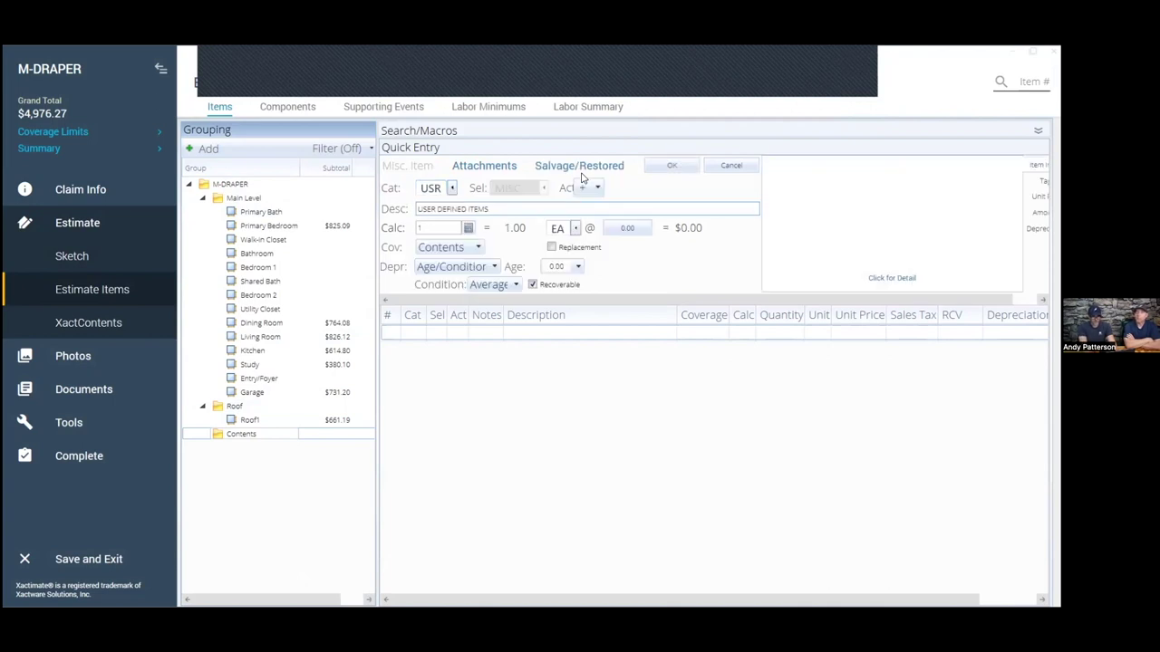
key(ctrl+a)
key(ctrl+v)
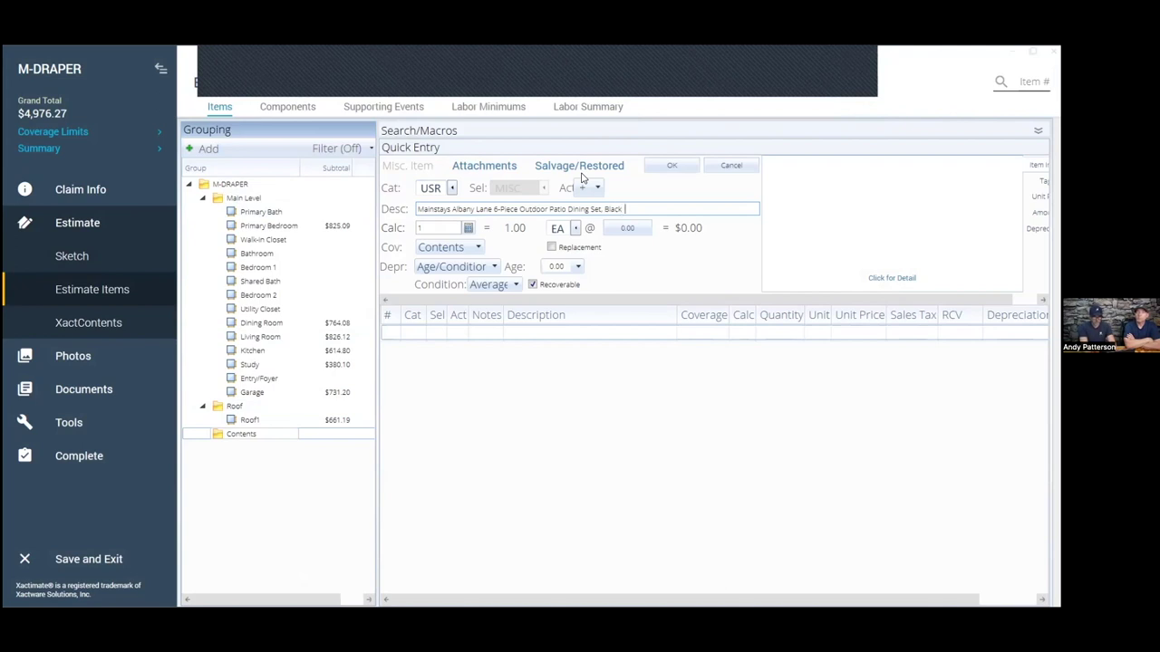
text(-)
text( prive p)
key(BackSpace)
key(BackSpace)
text(per walmart.com)
key(Tab)
key(Tab)
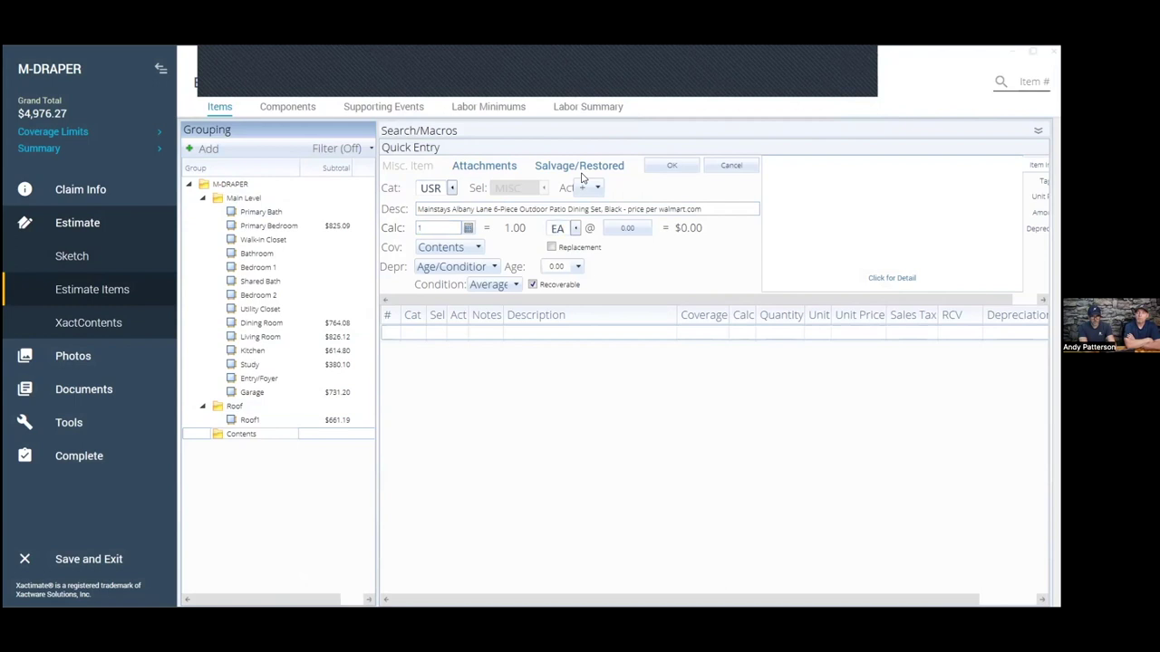
Step: Mark the dining set item as Non O&P and set its replace price to $124.00
key(Tab)
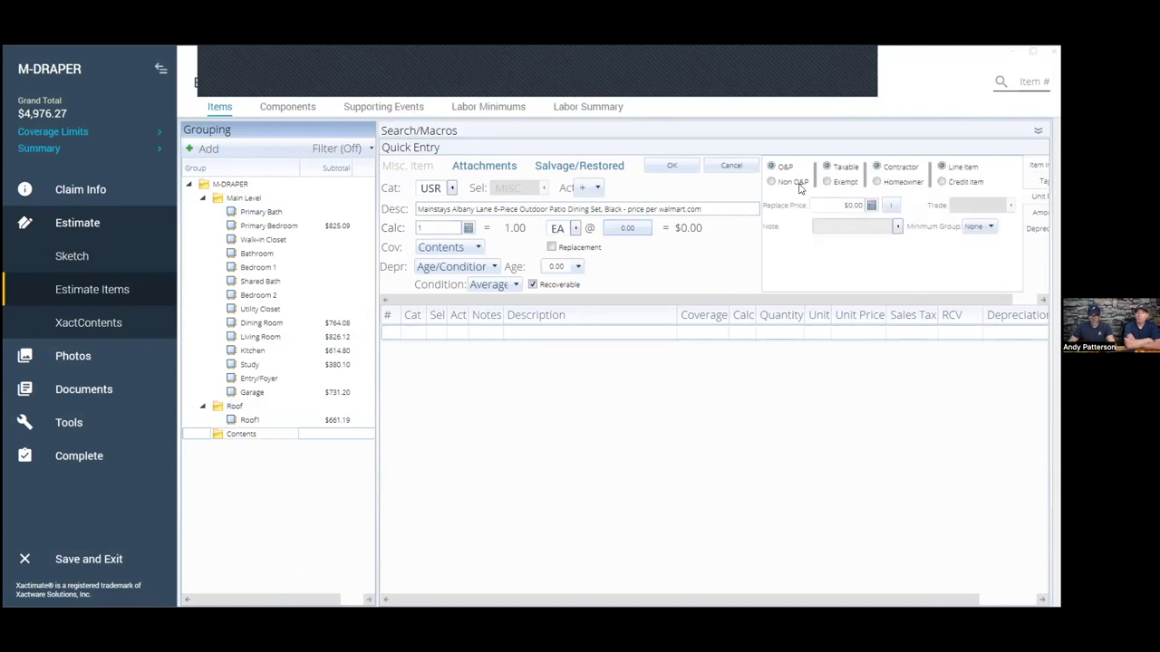
click(796, 182)
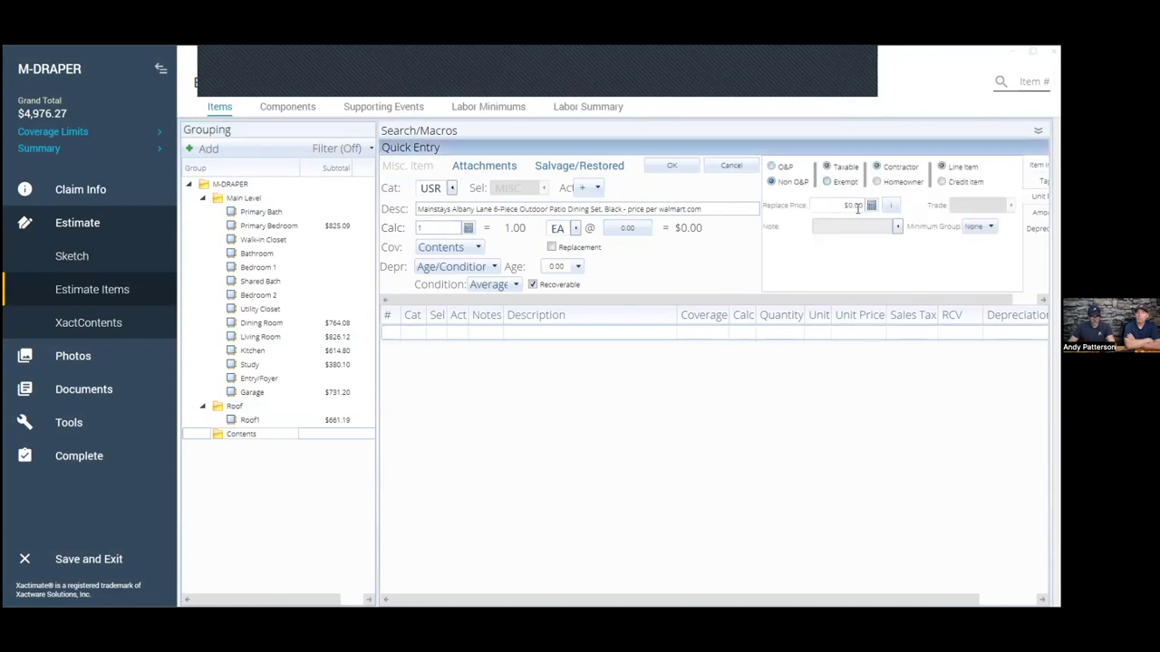
click(856, 208)
text(1240)
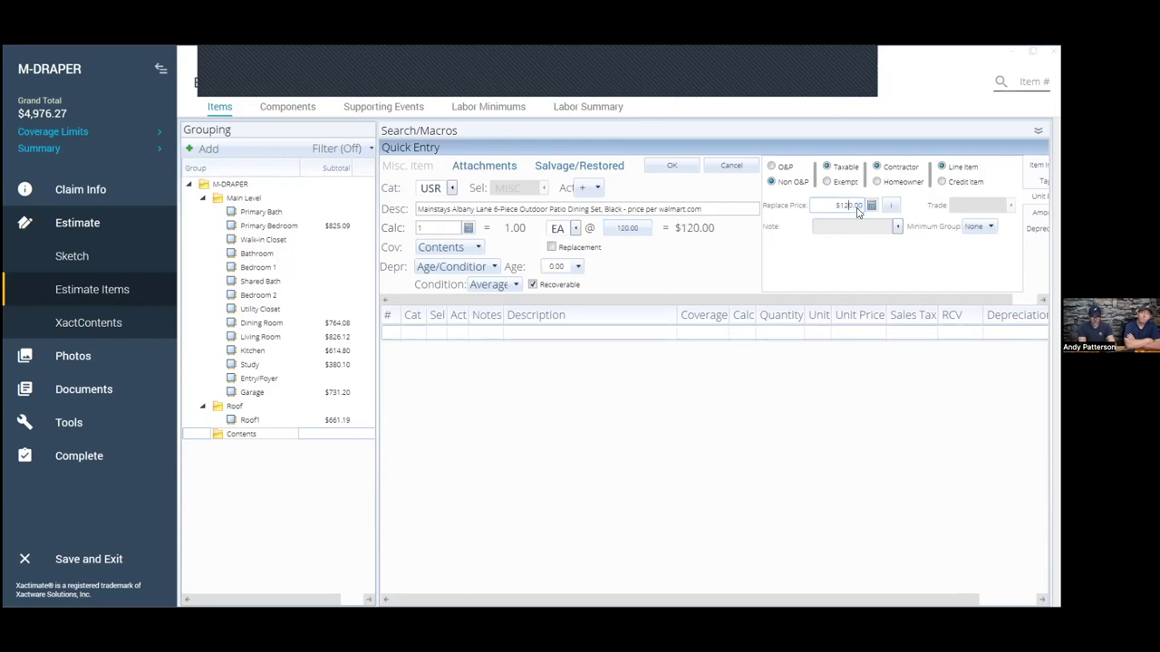
key(BackSpace)
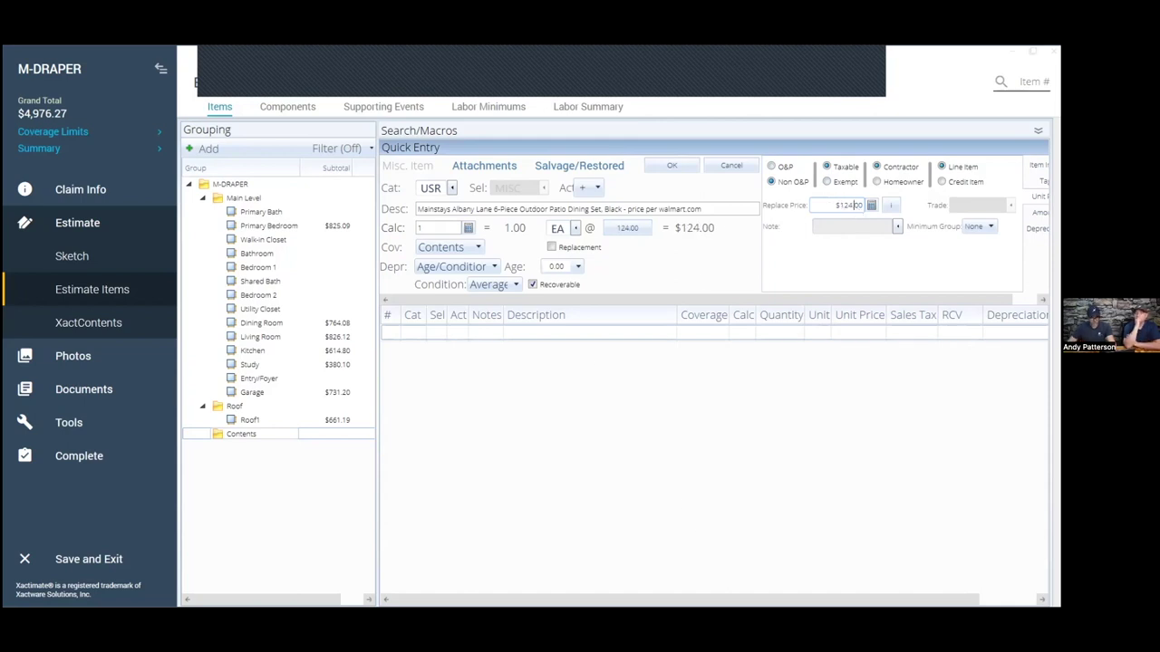
Step: Assign the dining set item to Homeowner instead of Contractor and add it to the estimate
click(569, 591)
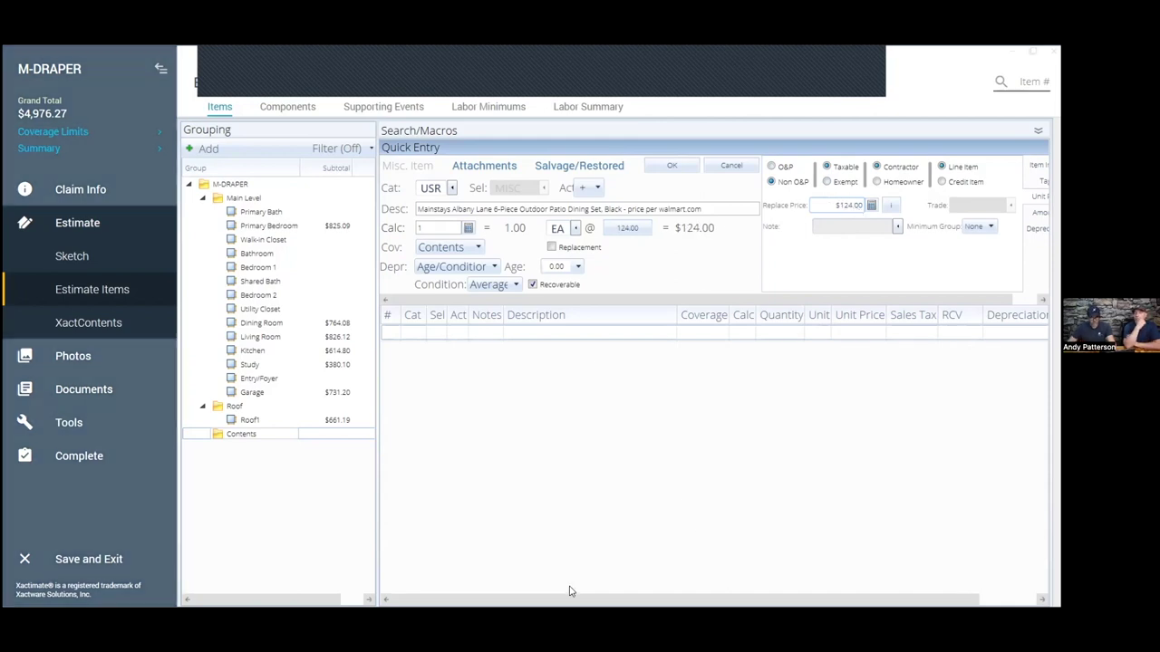
click(569, 585)
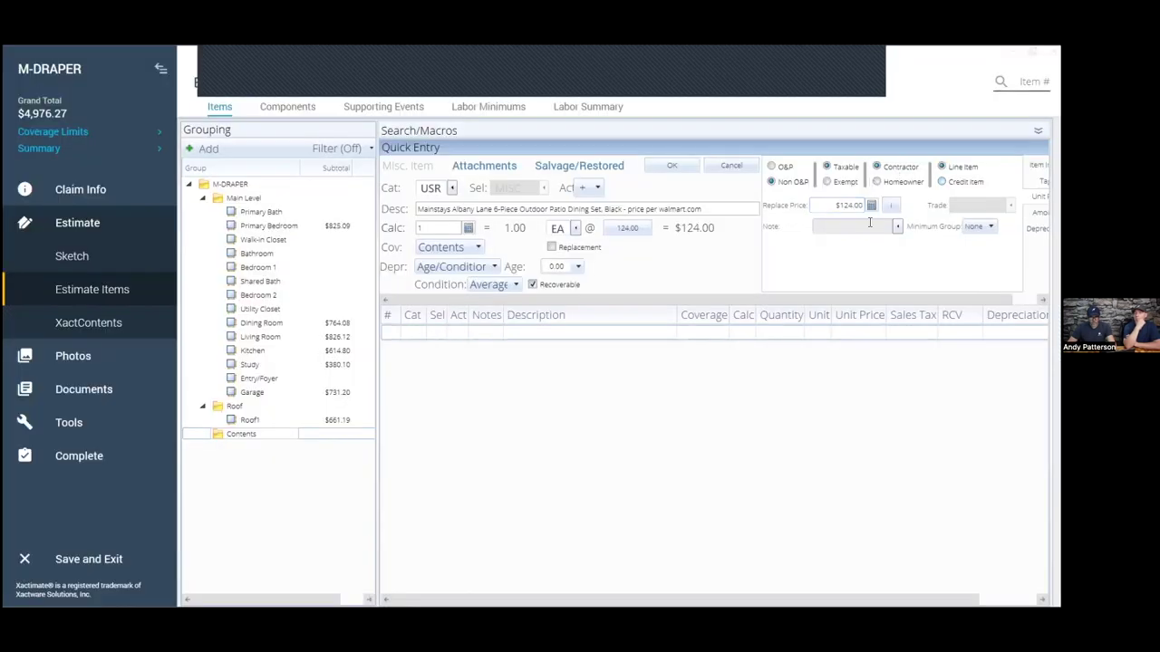
click(881, 181)
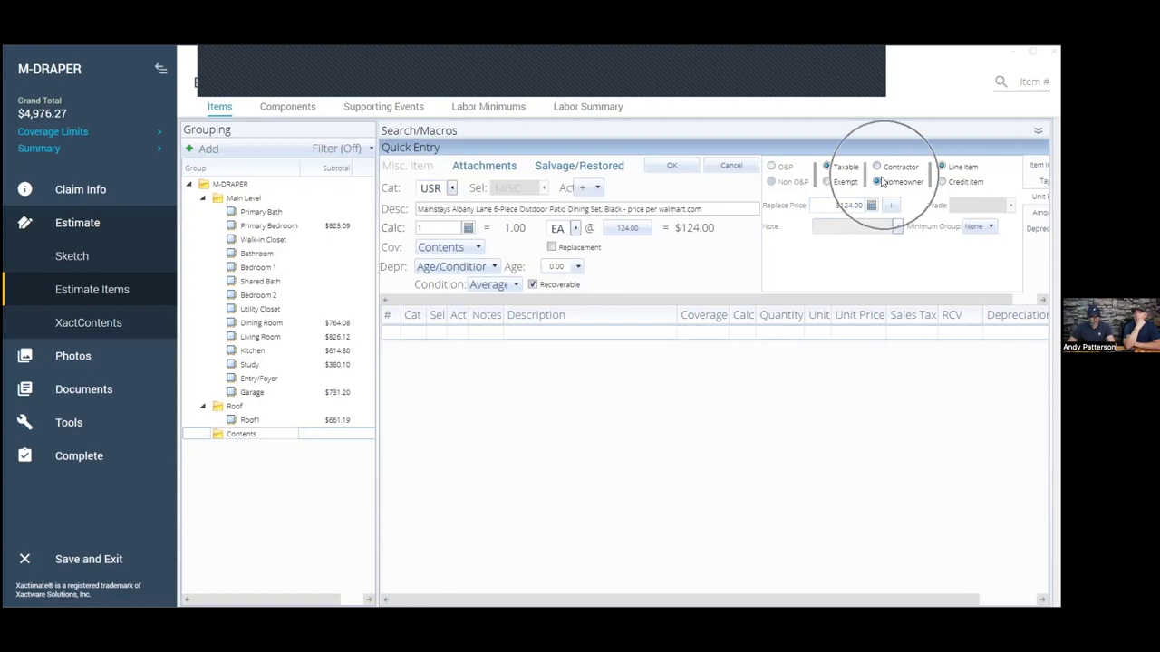
click(160, 69)
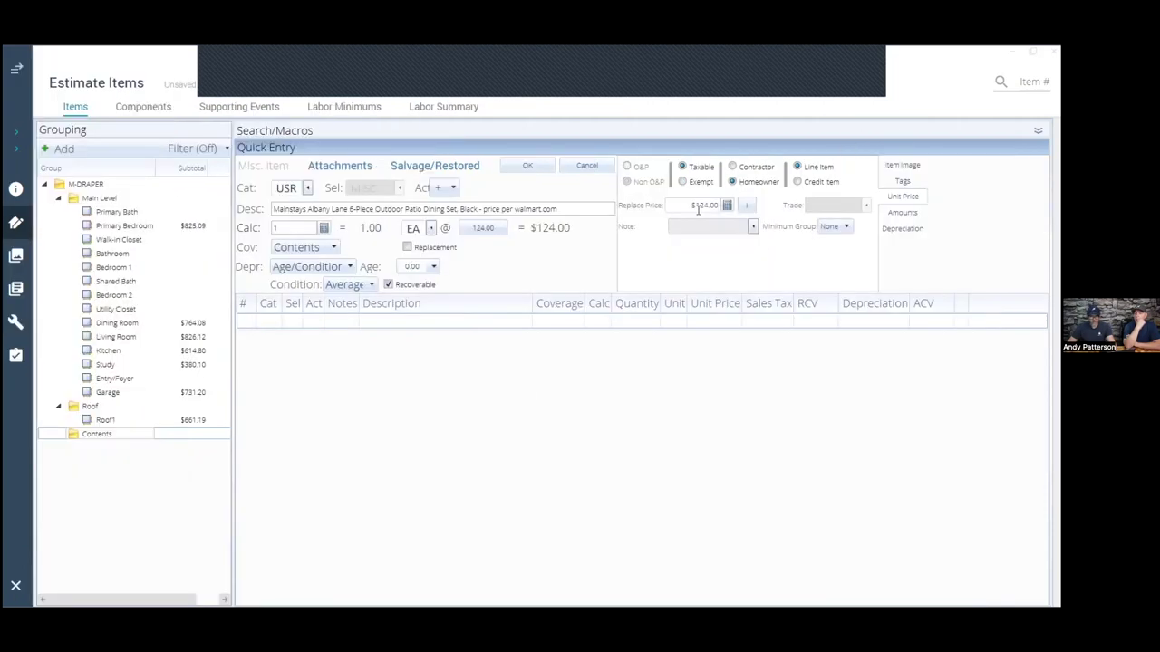
click(527, 166)
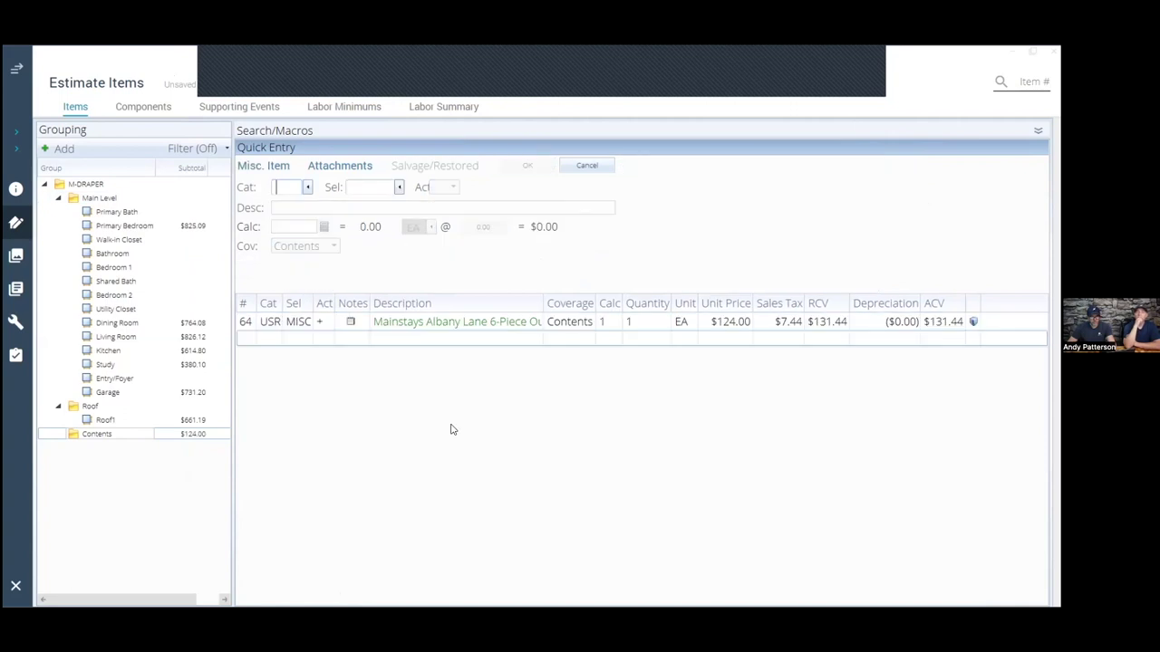
Step: Reopen the dining set line item for editing and set its age to 3
click(258, 326)
click(732, 181)
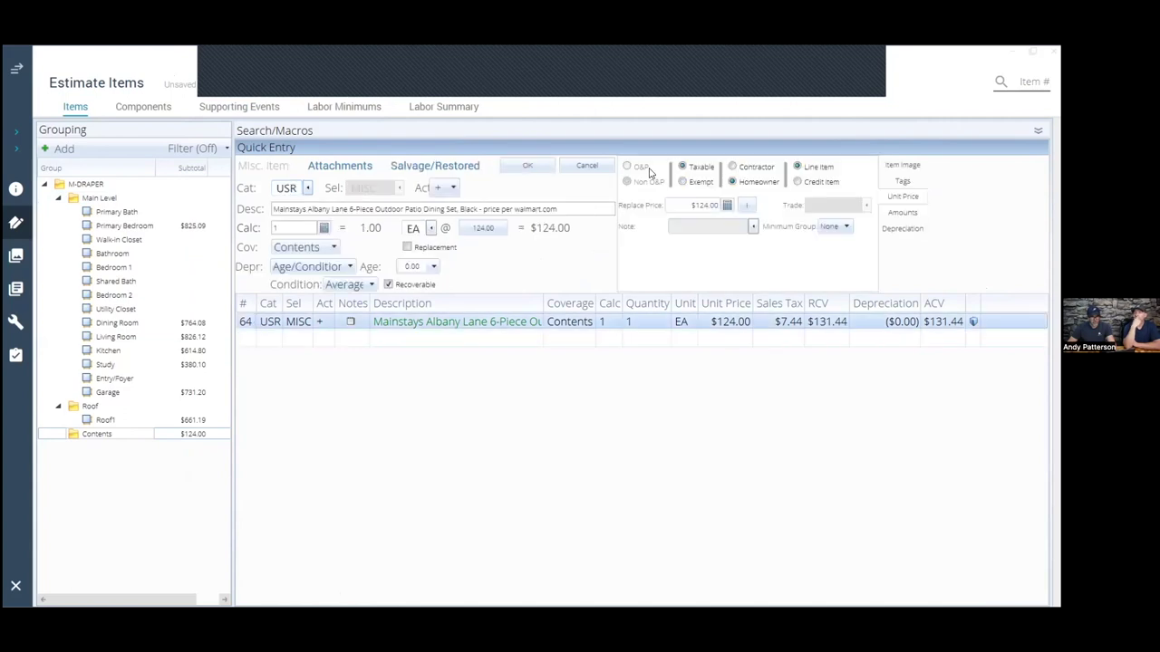
click(692, 167)
click(418, 285)
click(409, 266)
text(3)
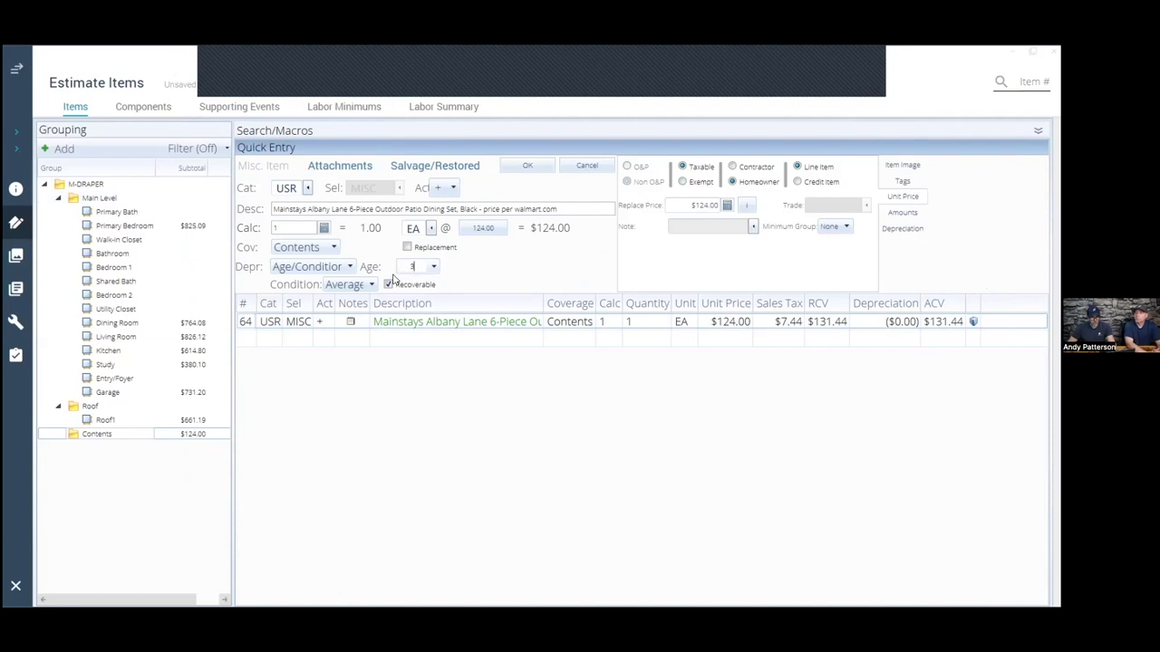
Step: Change the dining set's depreciation type to Percent, set it to 30%, and save the line item
click(343, 269)
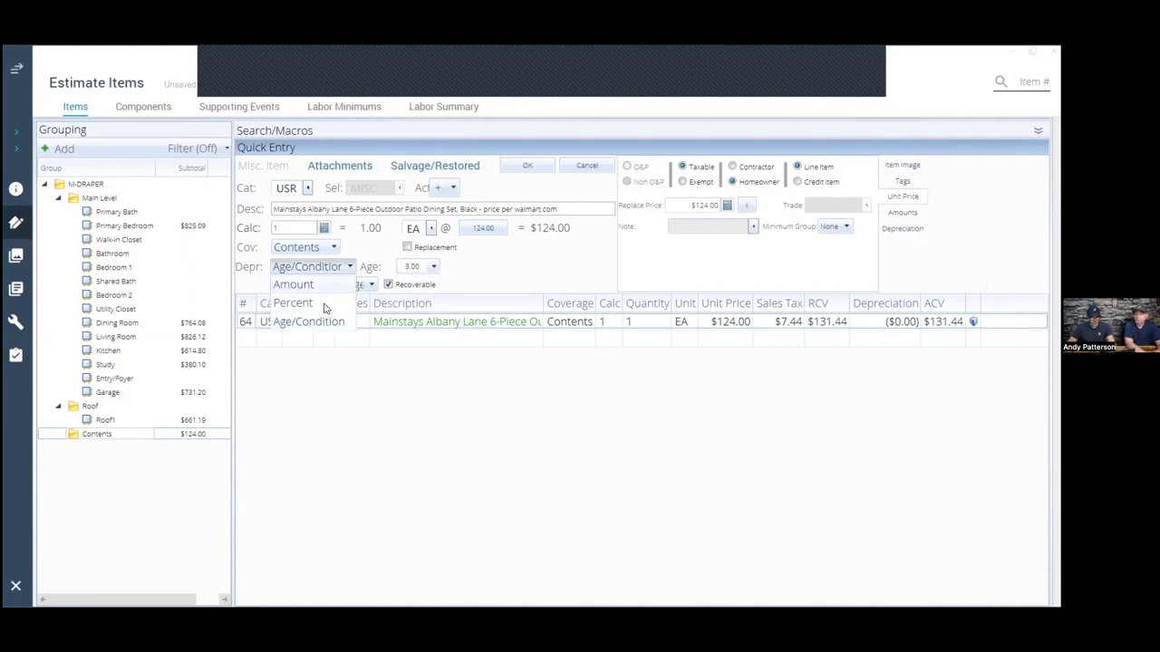
click(321, 302)
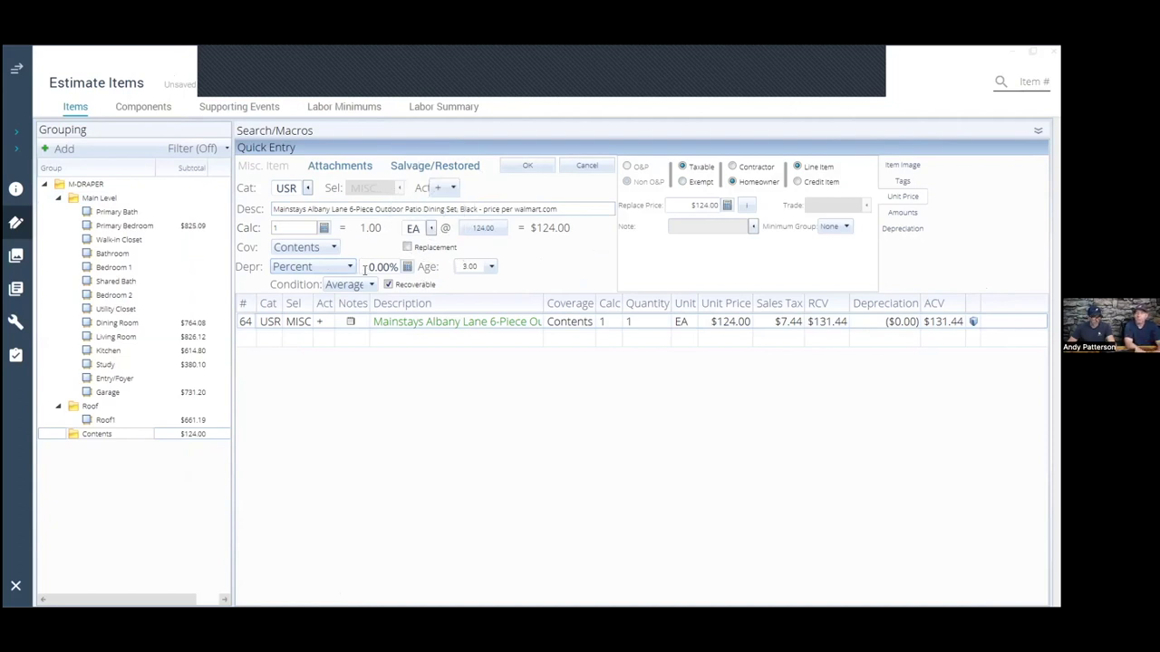
click(371, 266)
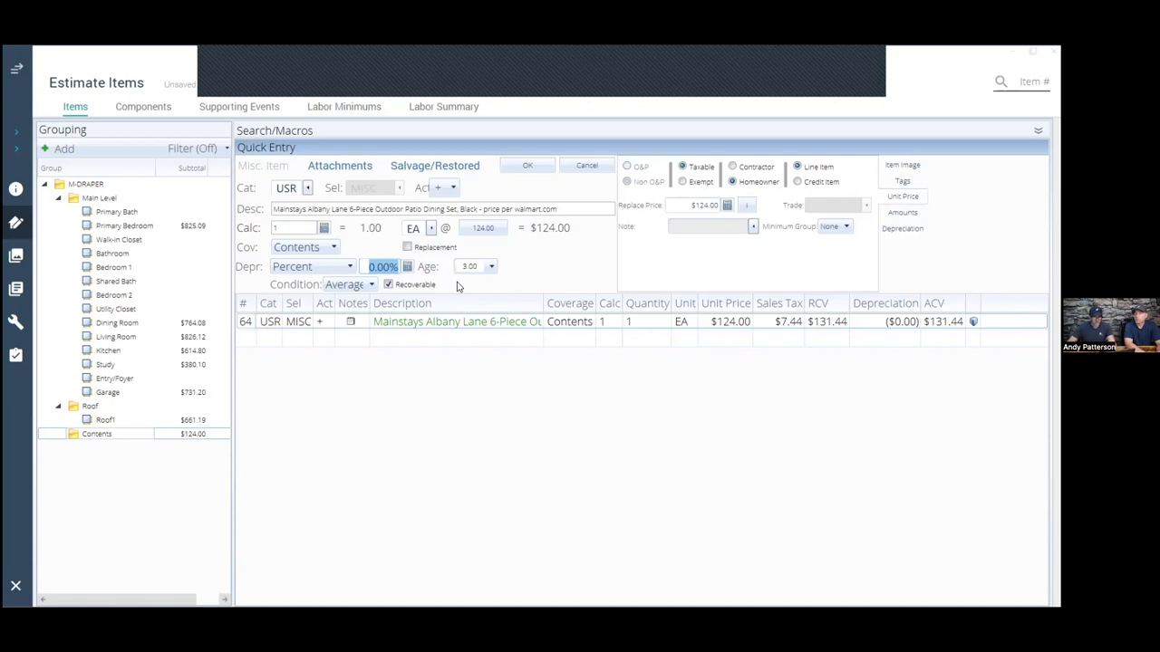
text(30)
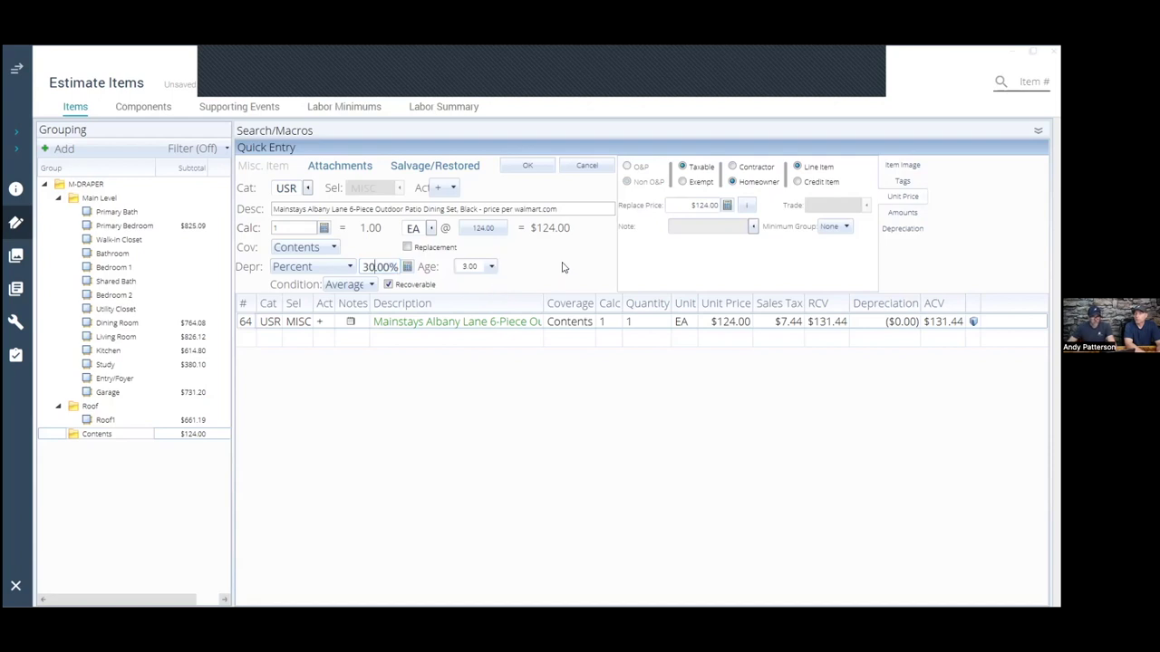
click(491, 267)
click(498, 240)
key(Return)
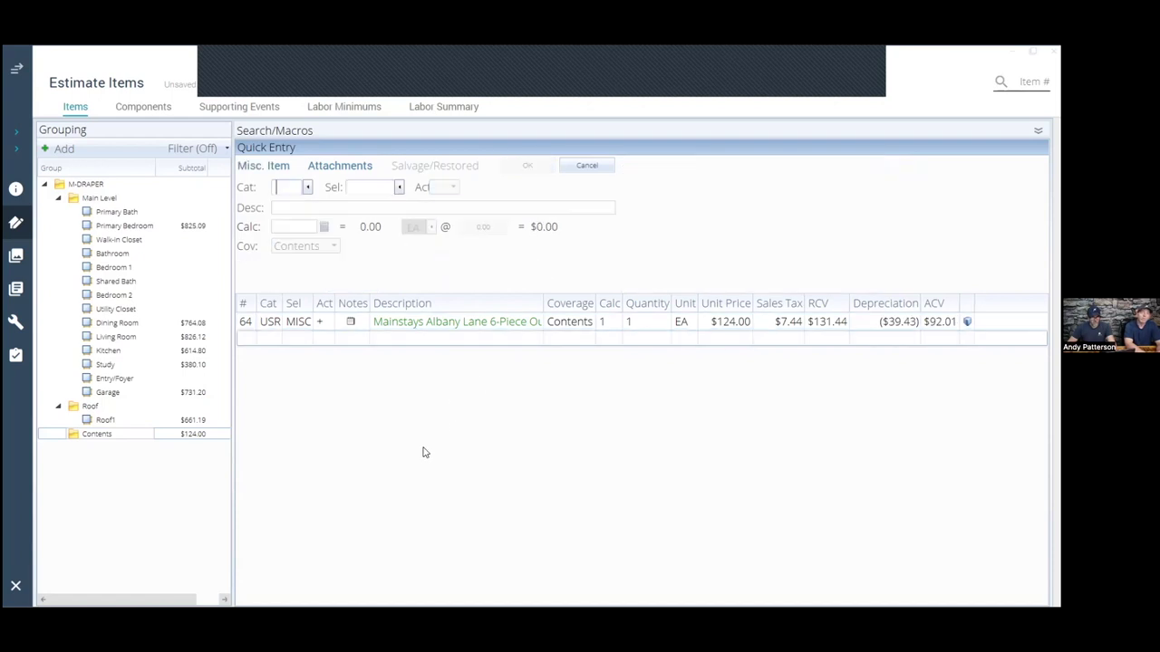
Step: Preview a Final Draft with/without Removal Depreciation report that omits Recap by Room and Recap by Category
click(16, 70)
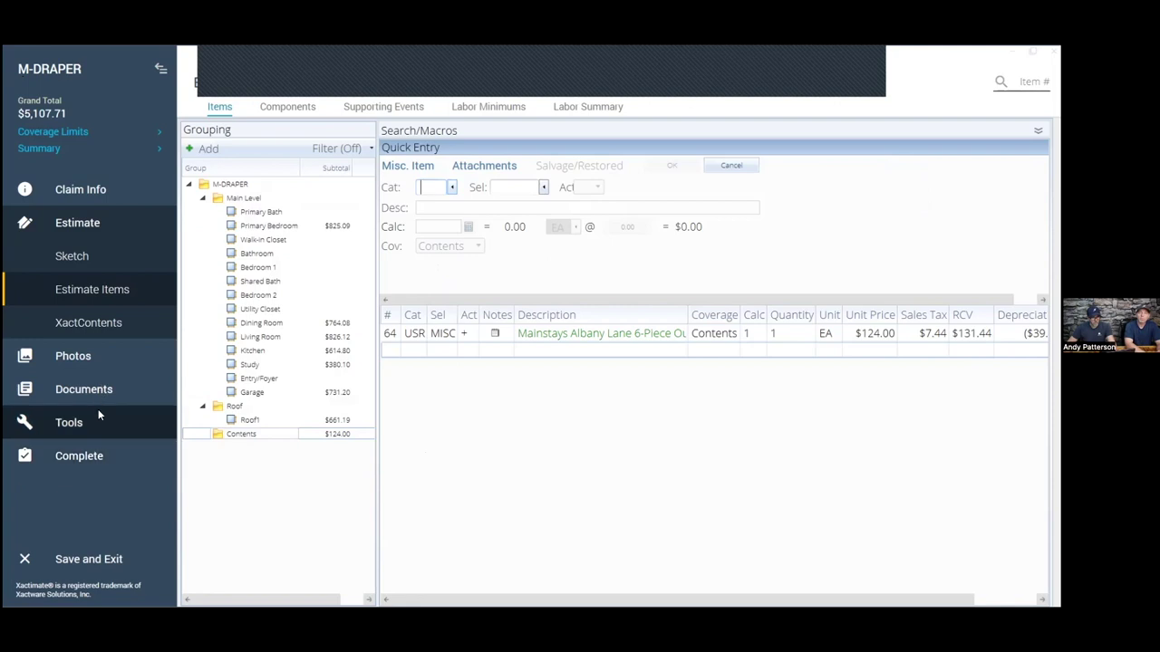
click(83, 388)
click(80, 321)
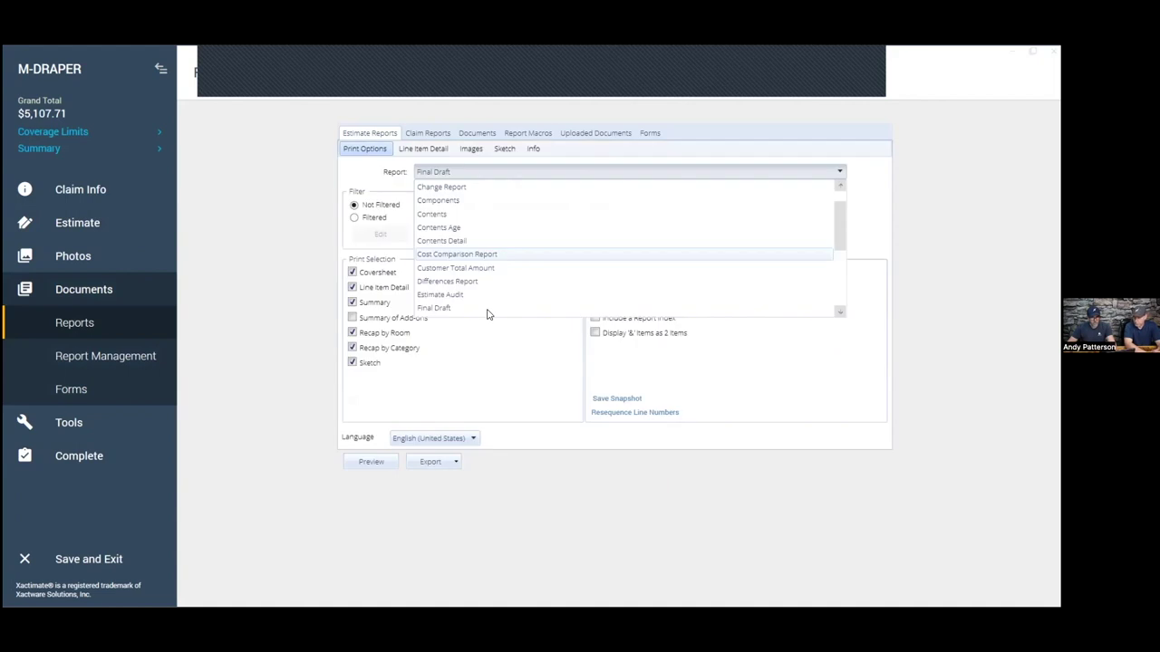
scroll(488, 313, down, 1)
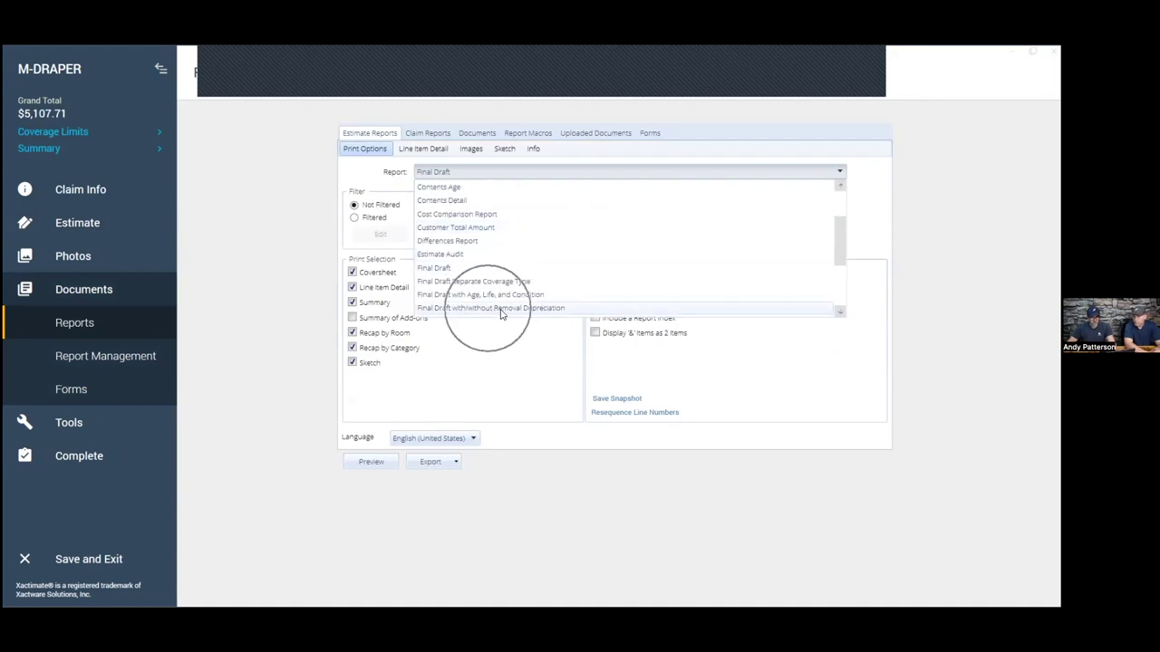
click(525, 309)
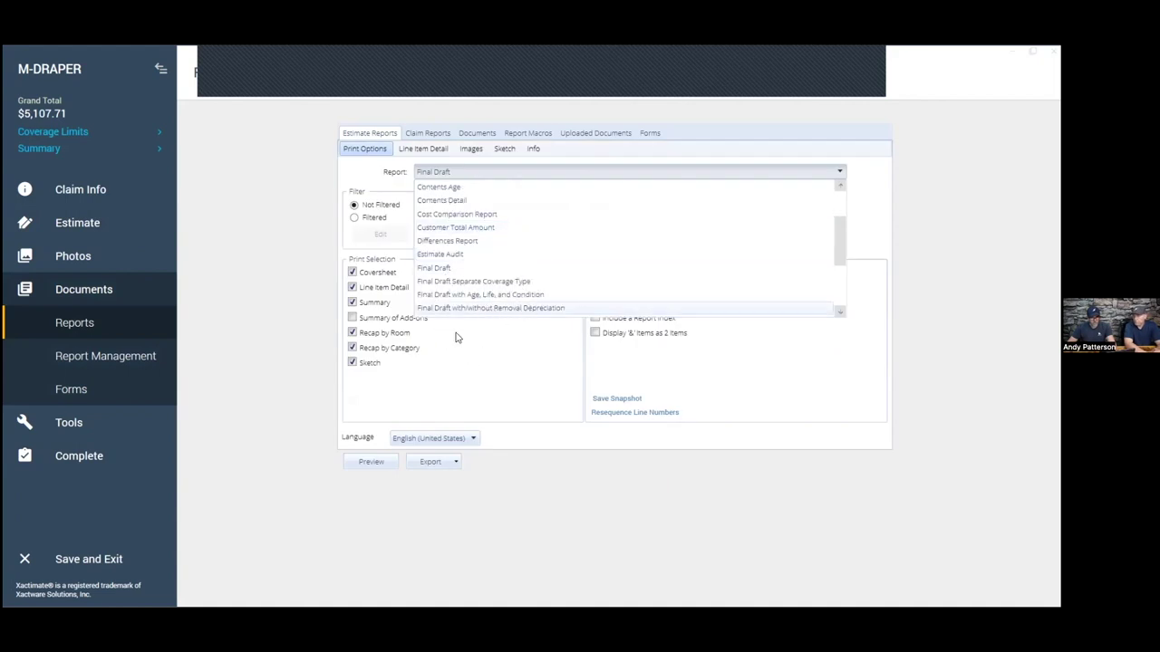
click(352, 333)
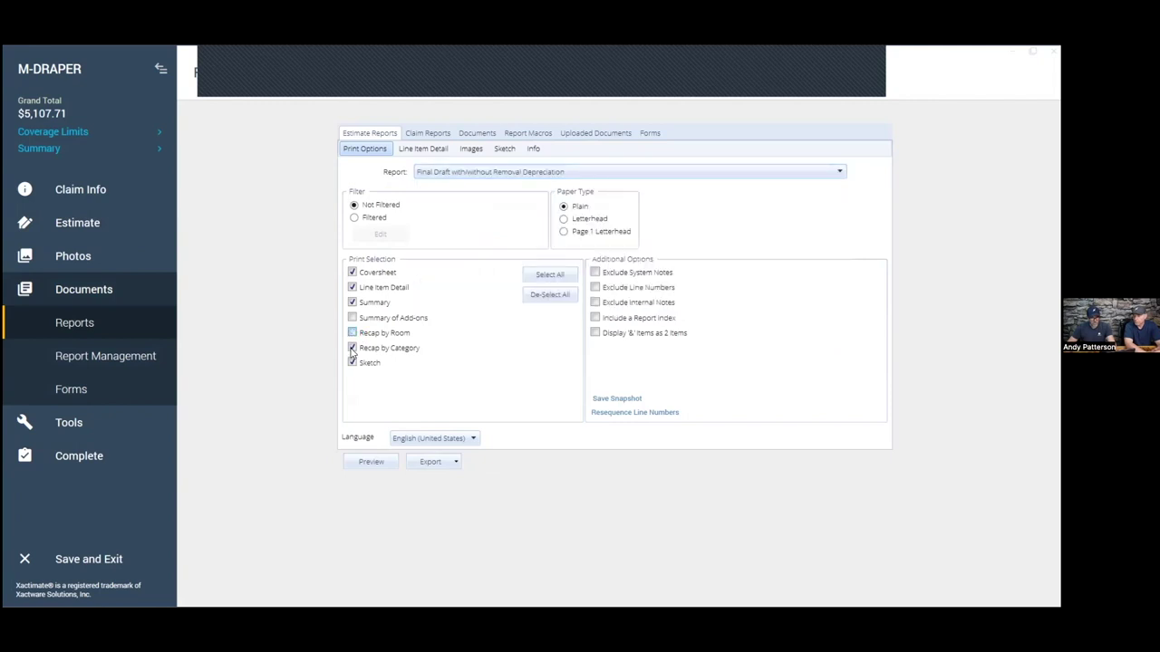
click(369, 463)
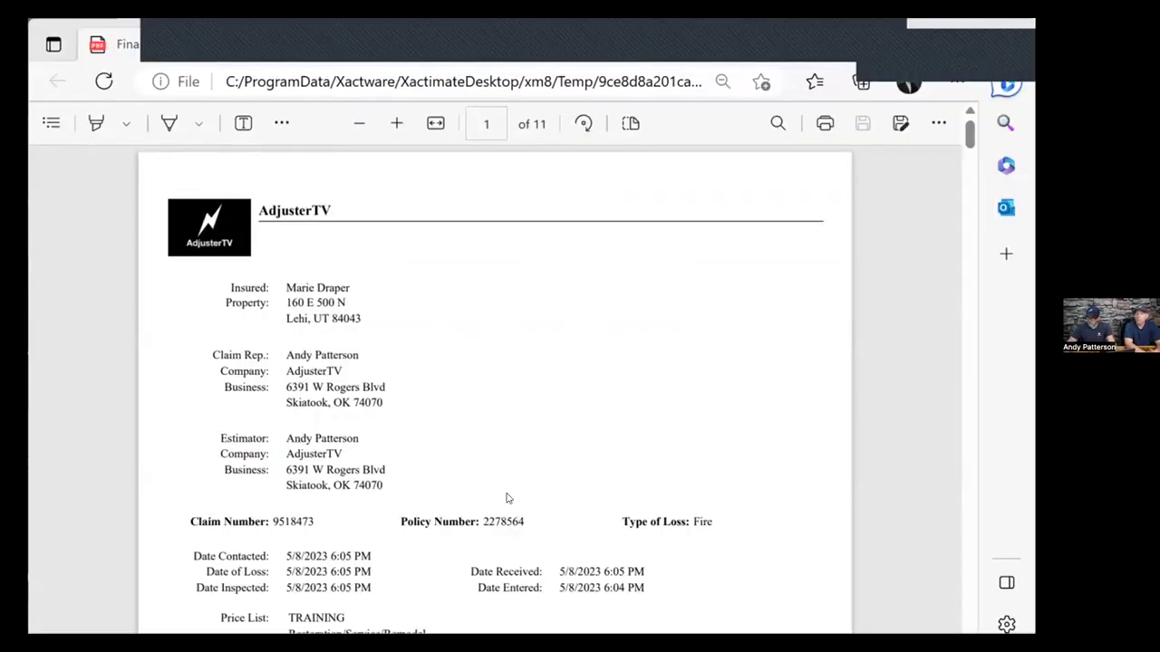
Step: Go through the report's line items to the Contents section and examine the dining set's description and depreciation
scroll(499, 494, down, 5)
scroll(497, 492, down, 7)
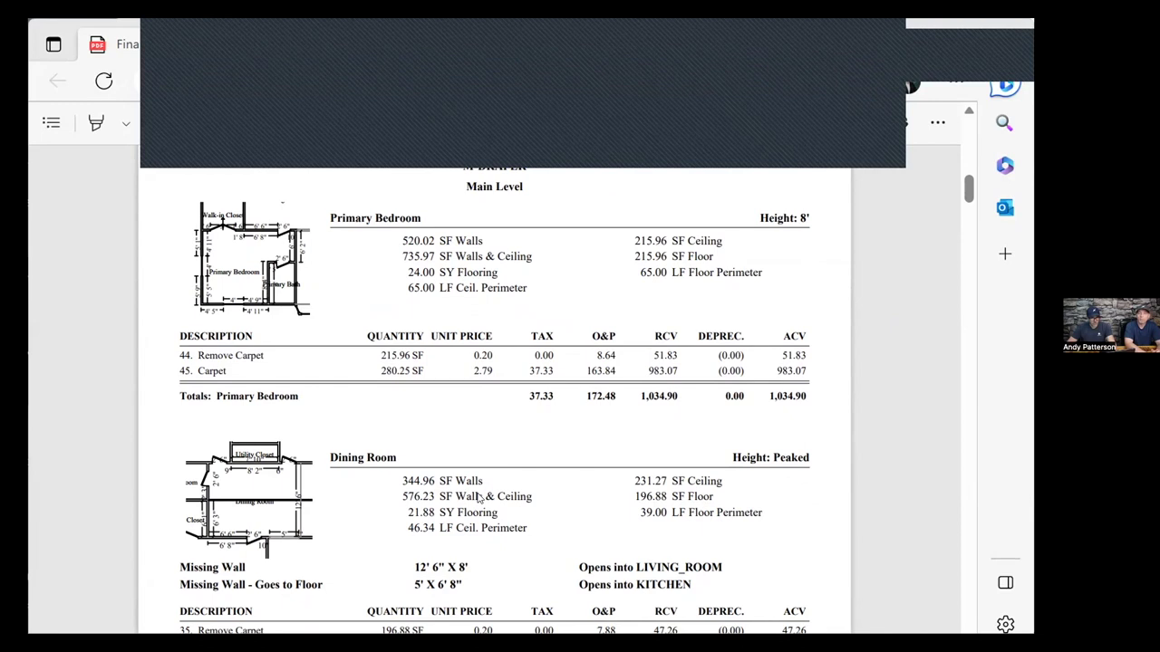
scroll(478, 492, down, 20)
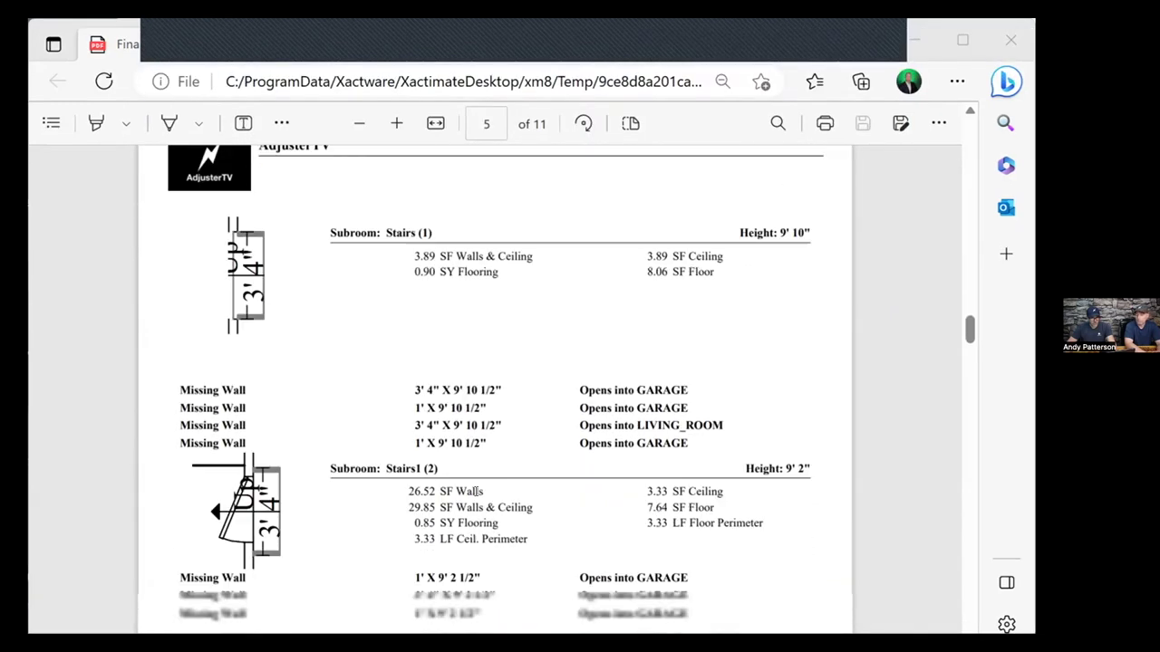
scroll(476, 491, down, 5)
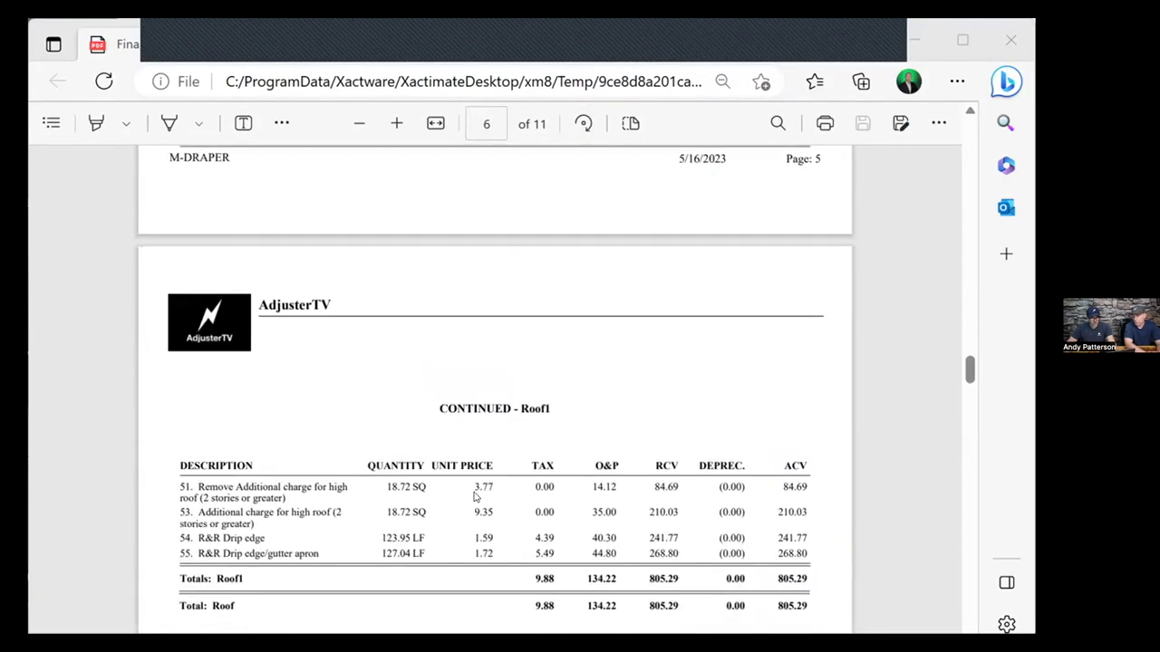
scroll(477, 475, down, 7)
scroll(166, 365, up, 3)
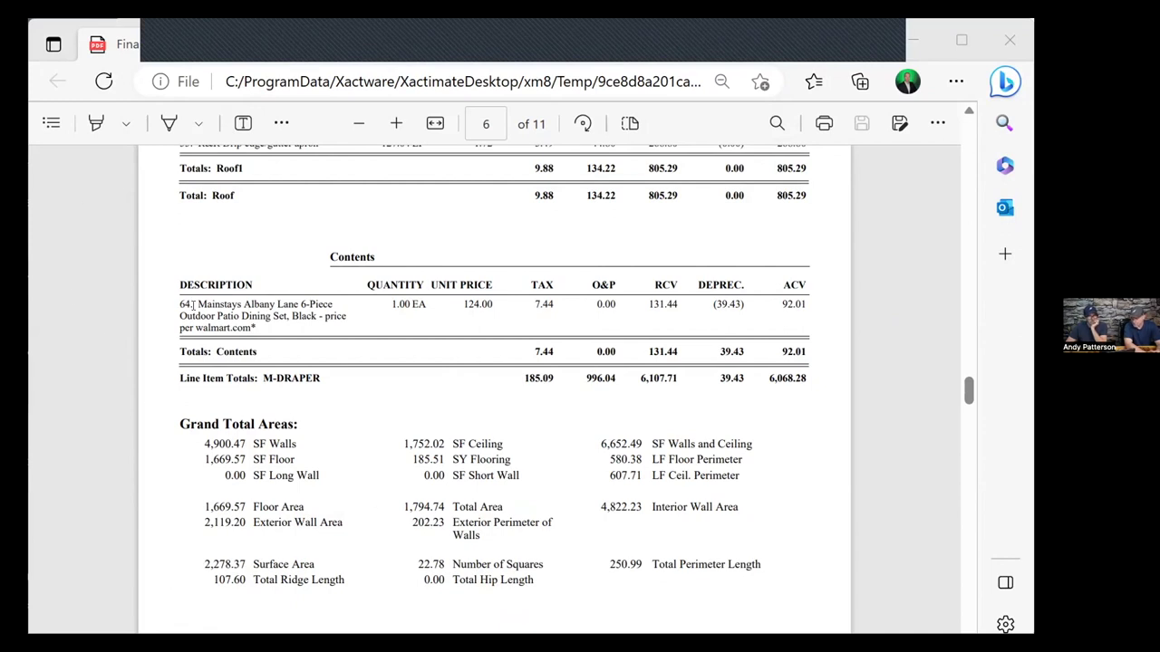
drag(196, 304, 304, 330)
drag(389, 347, 744, 305)
click(719, 304)
scroll(407, 365, down, 1)
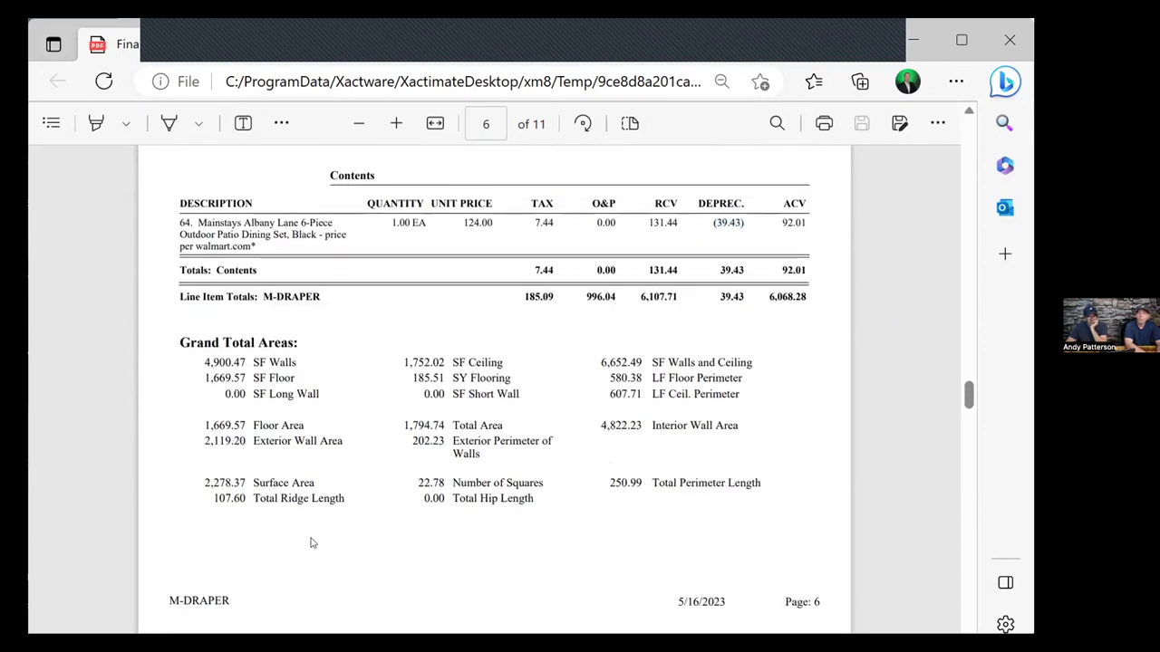
click(238, 593)
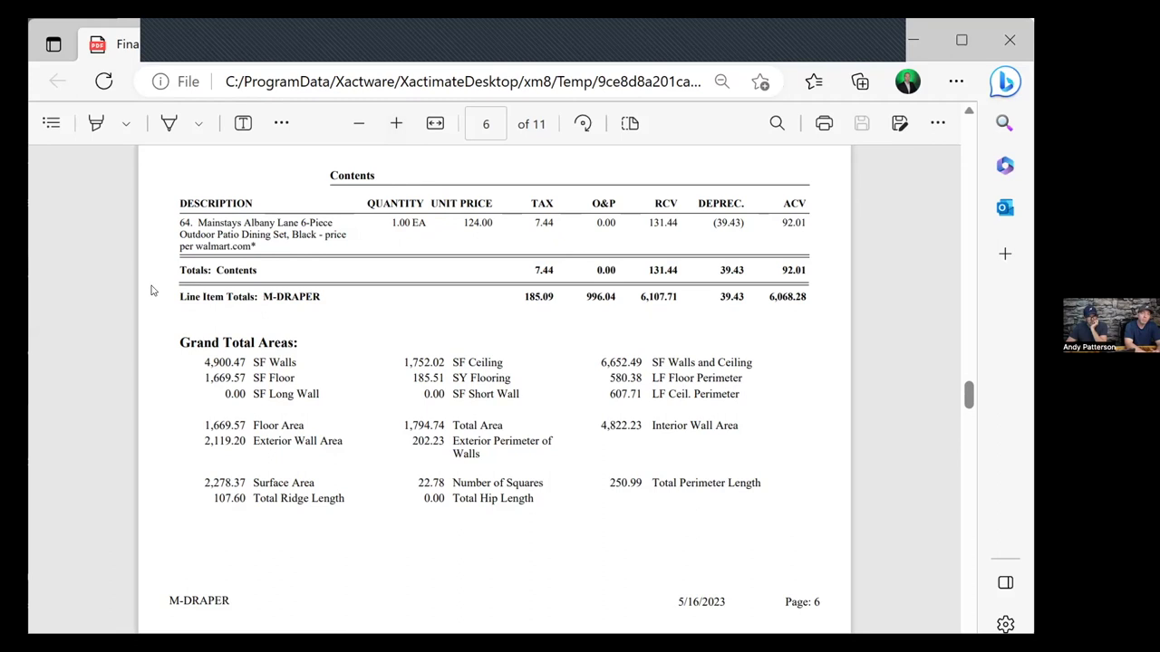
Step: Return to the M-DRAPER estimate and generate the Final Draft with/without Removal Depreciation preview again
click(31, 270)
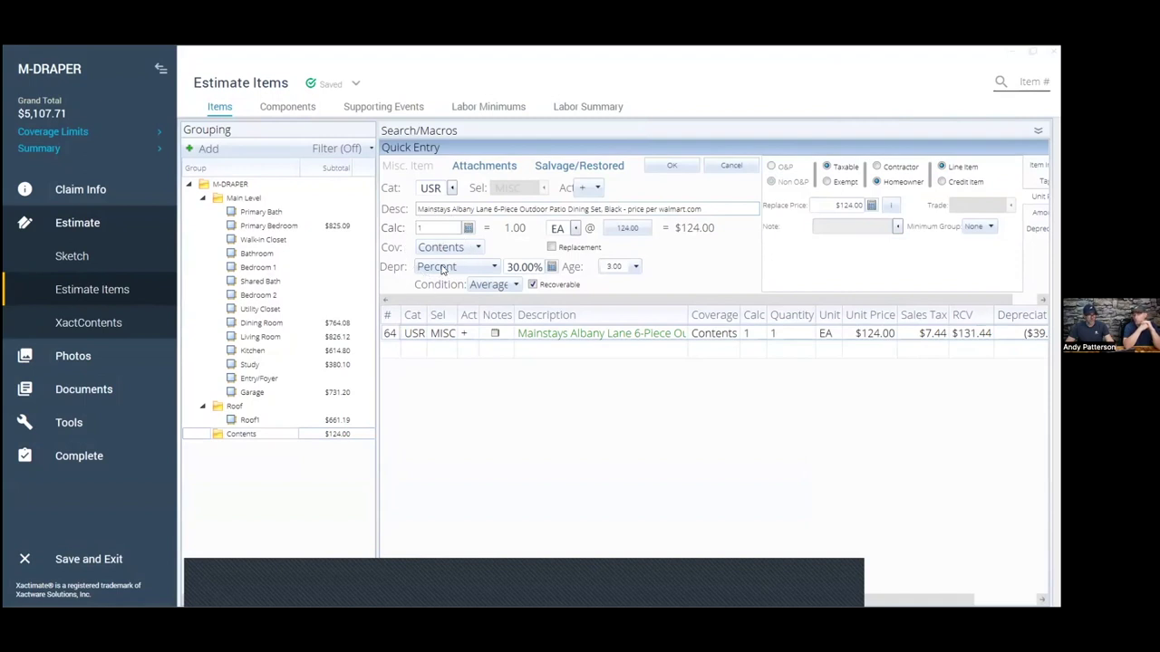
click(91, 389)
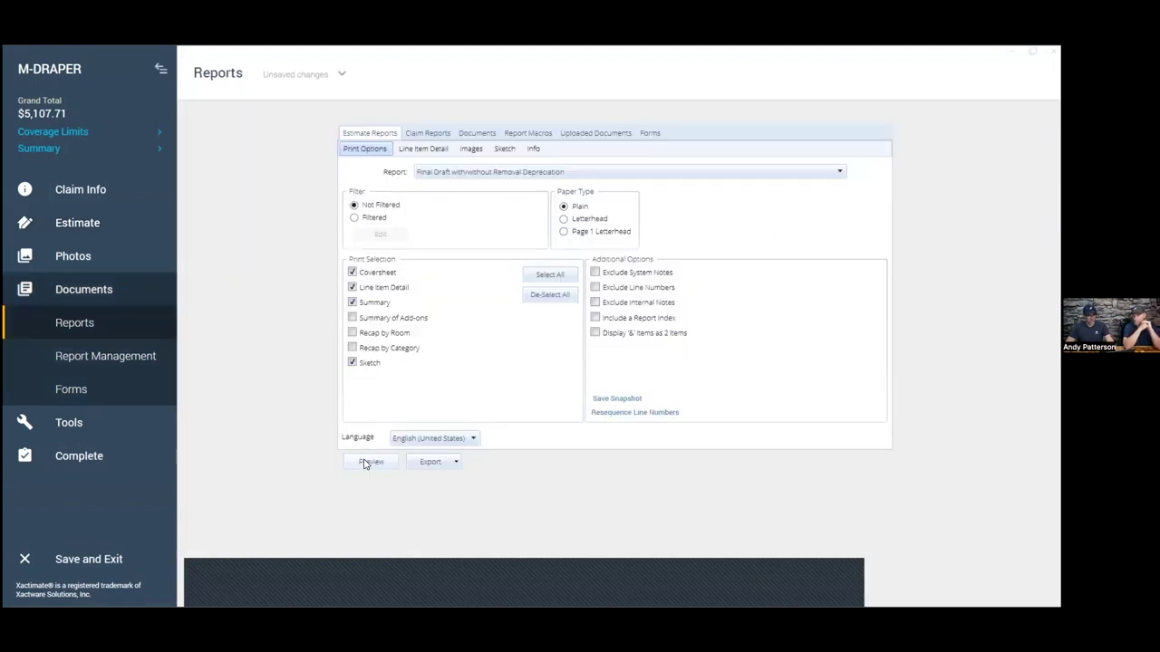
click(367, 463)
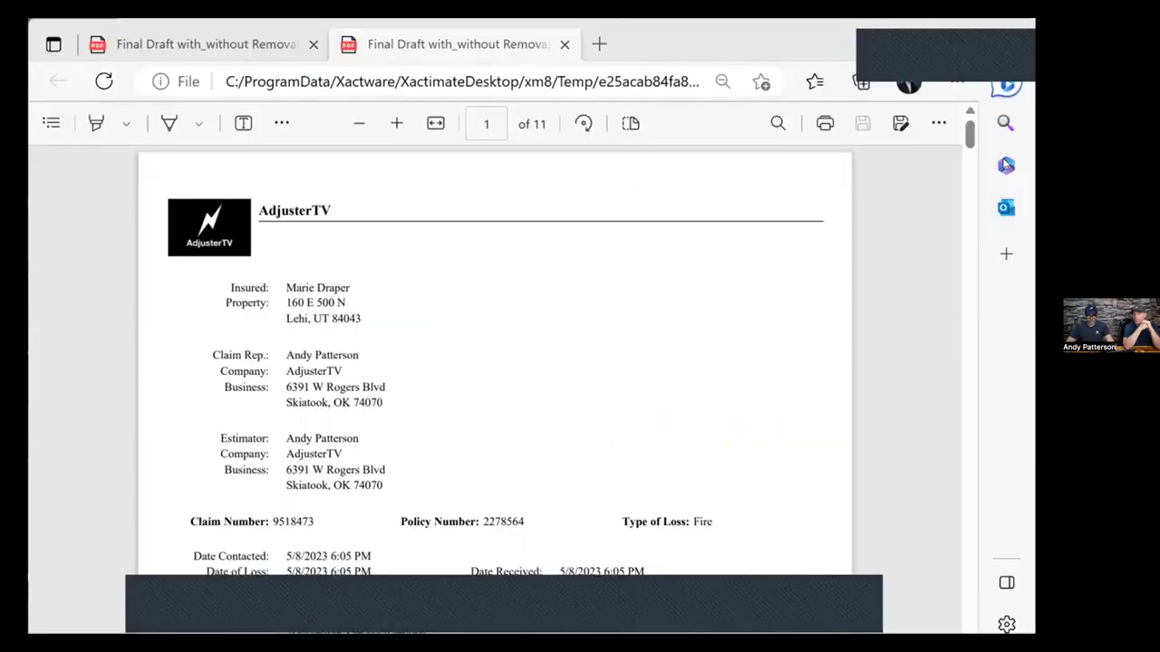
Step: Review the report's coverage totals and the deductible in the Summary for Dwelling
scroll(968, 159, down, 1)
scroll(968, 159, down, 1)
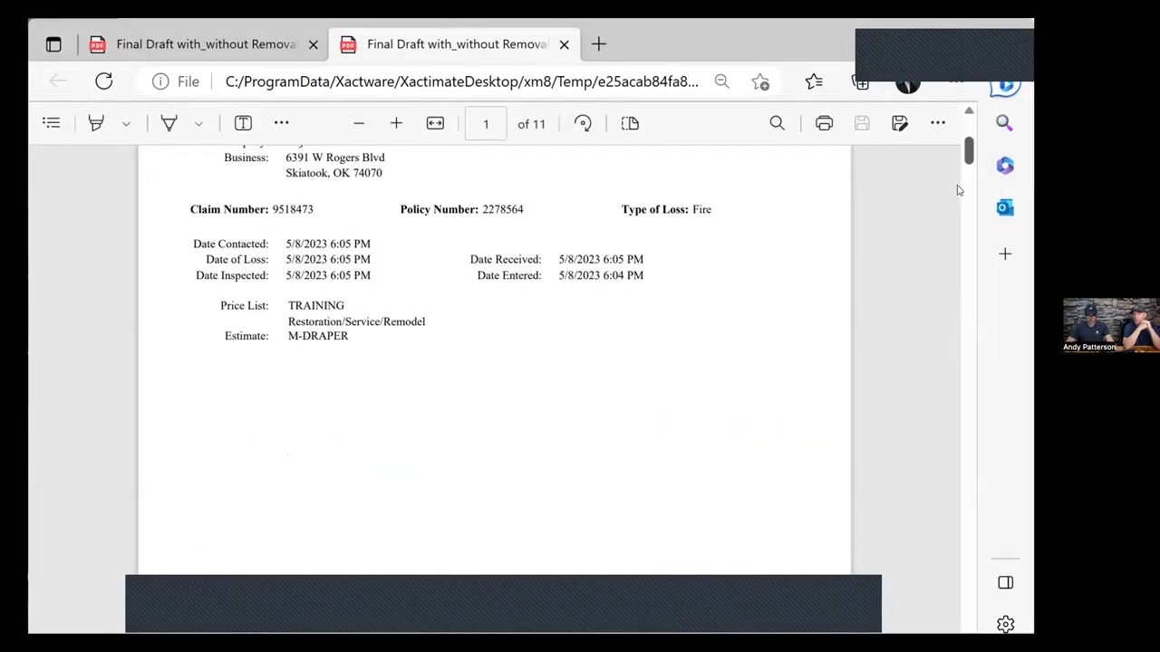
scroll(705, 572, down, 7)
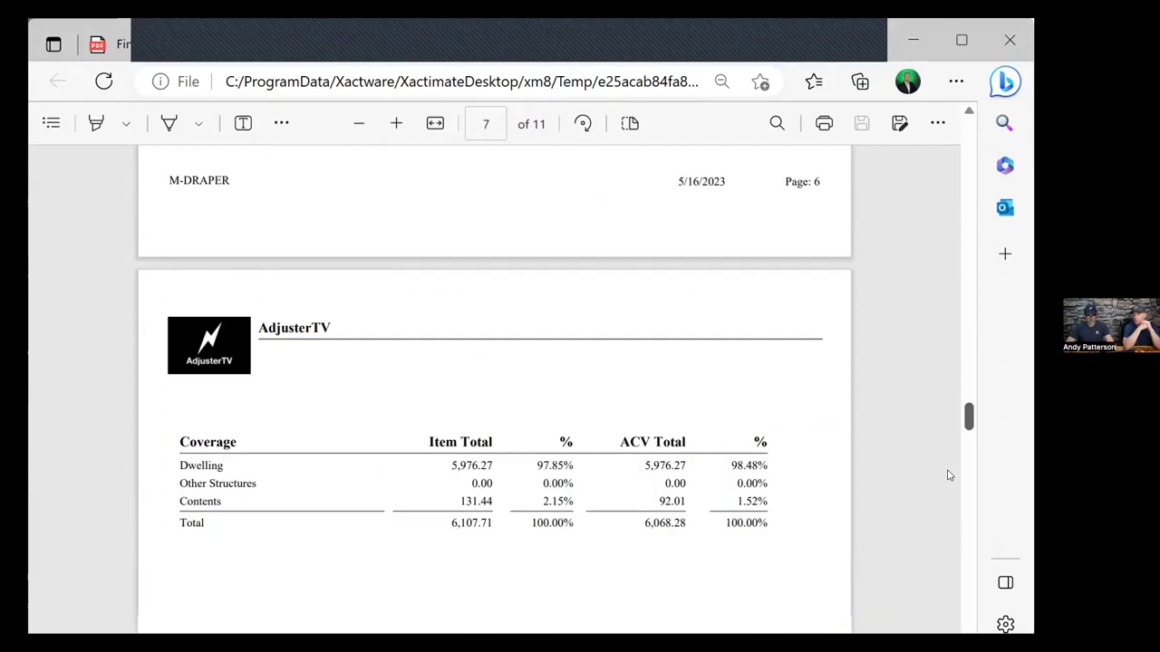
scroll(945, 470, down, 10)
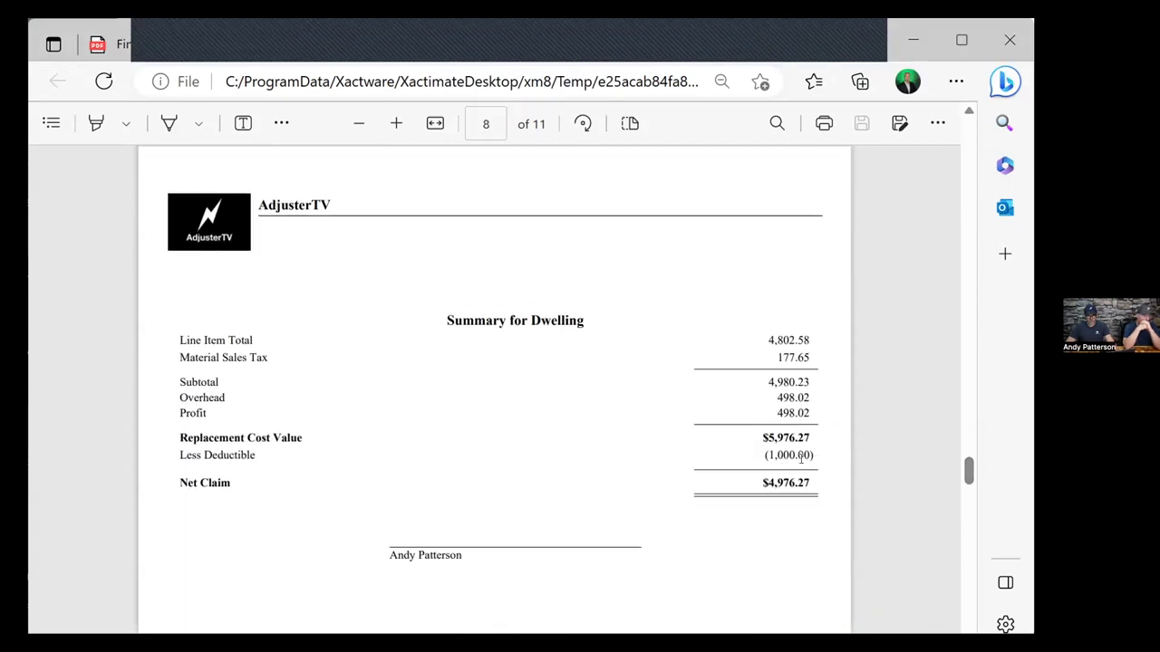
drag(761, 453, 659, 449)
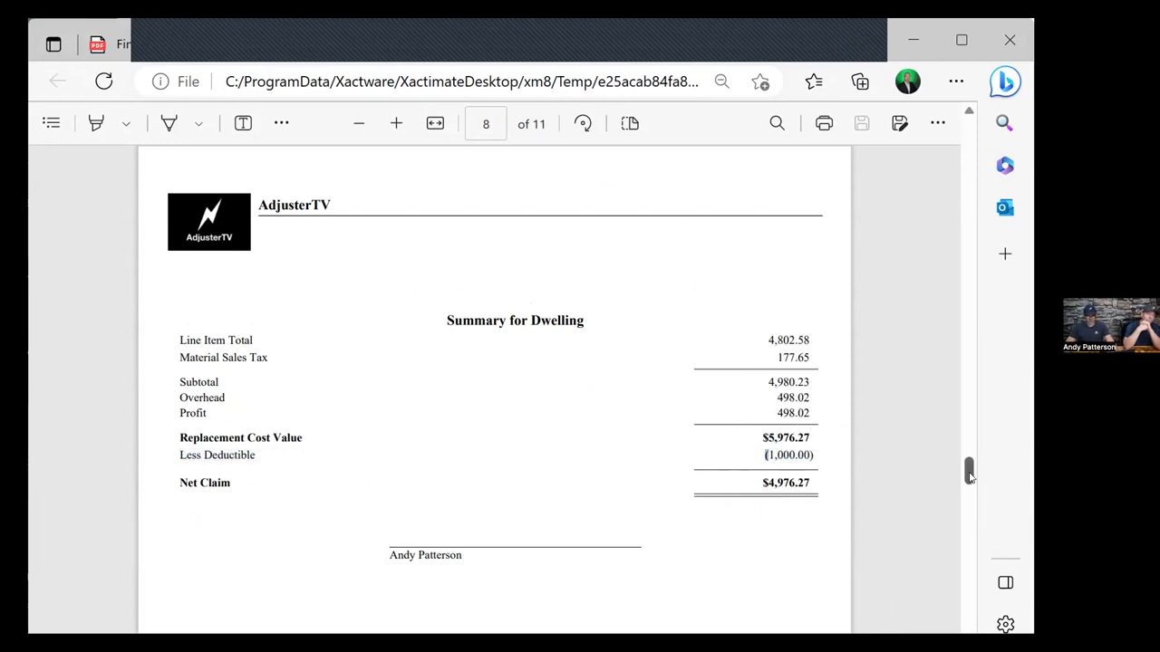
Step: Examine the net claim and total recoverable depreciation in the Summary for Contents
scroll(965, 525, down, 5)
scroll(965, 528, down, 5)
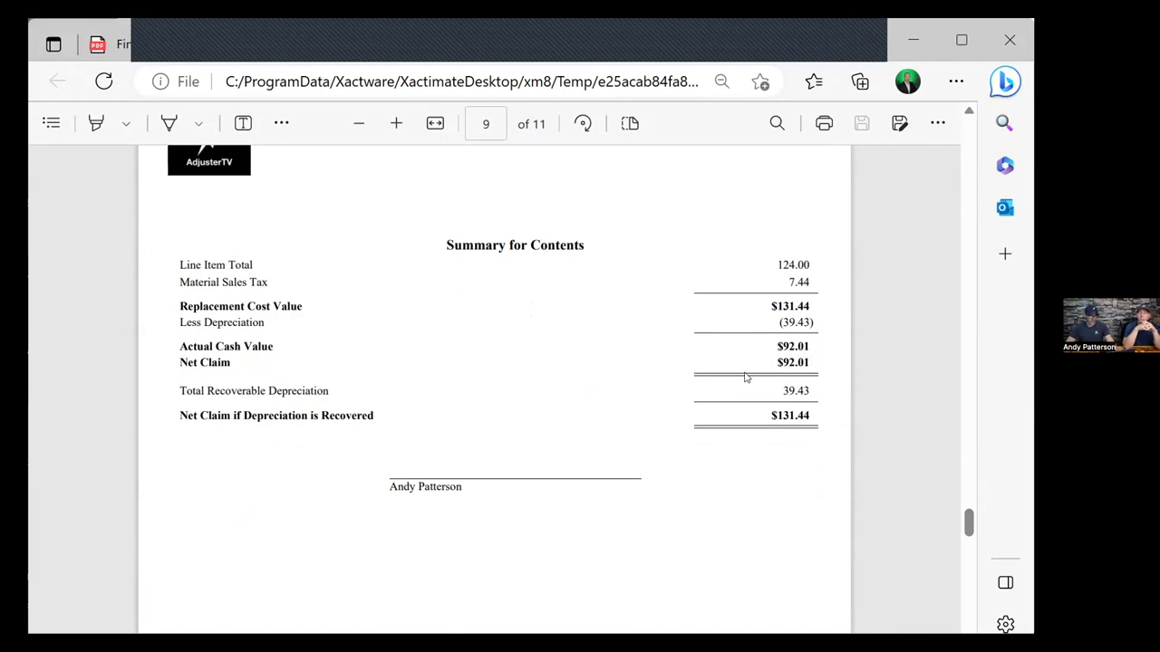
drag(764, 377, 694, 368)
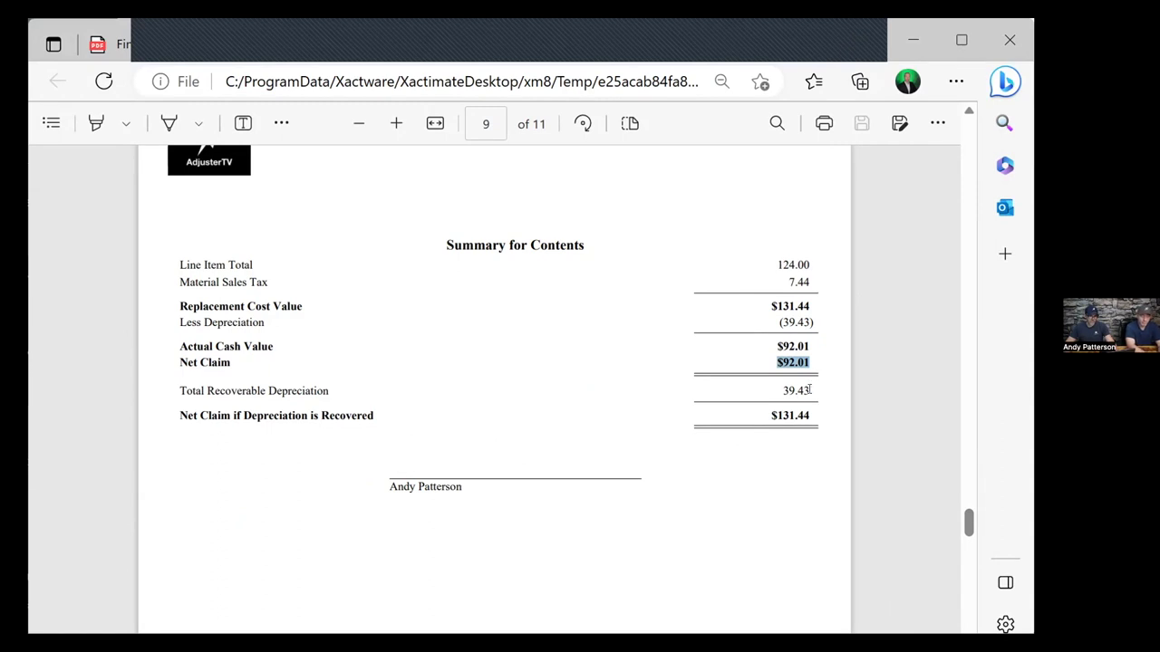
drag(774, 391, 717, 357)
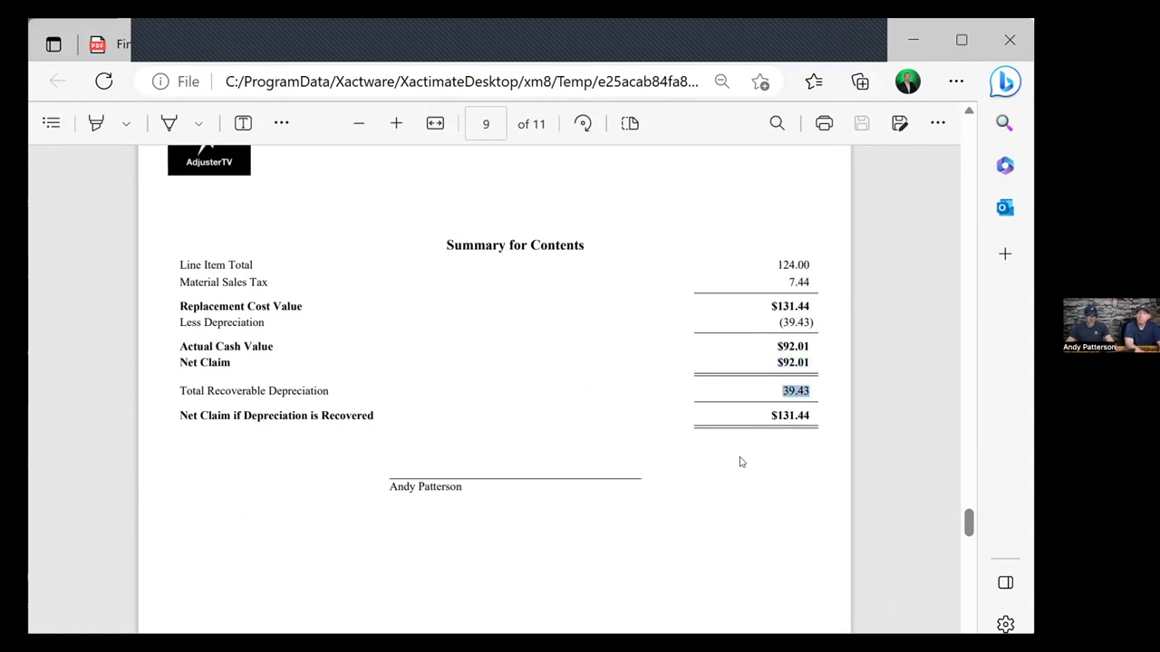